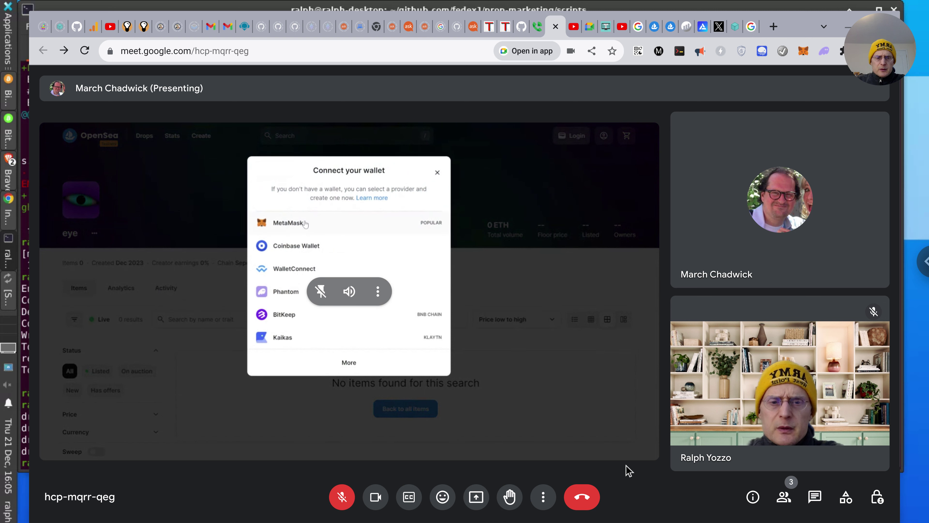
Change the Meet call layout to Spotlight so the shared MetaMask screen fills the view.
click(543, 497)
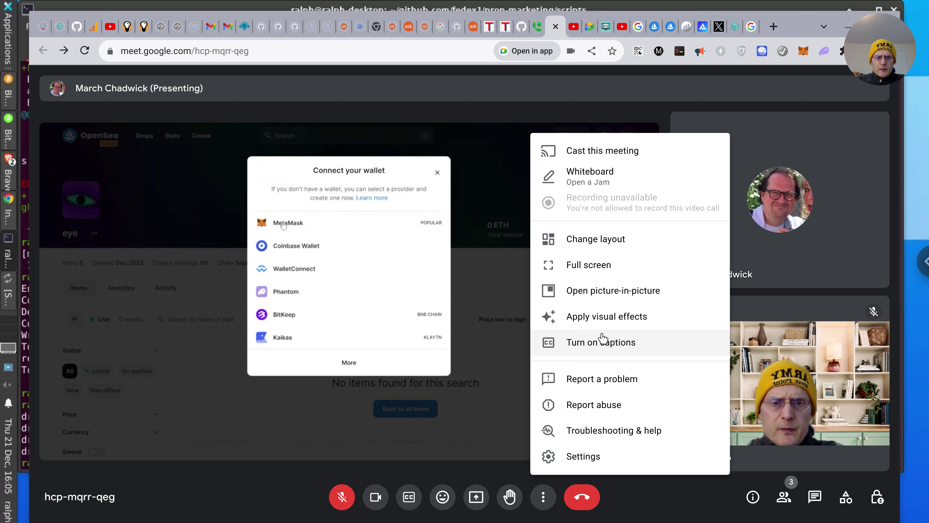
click(589, 248)
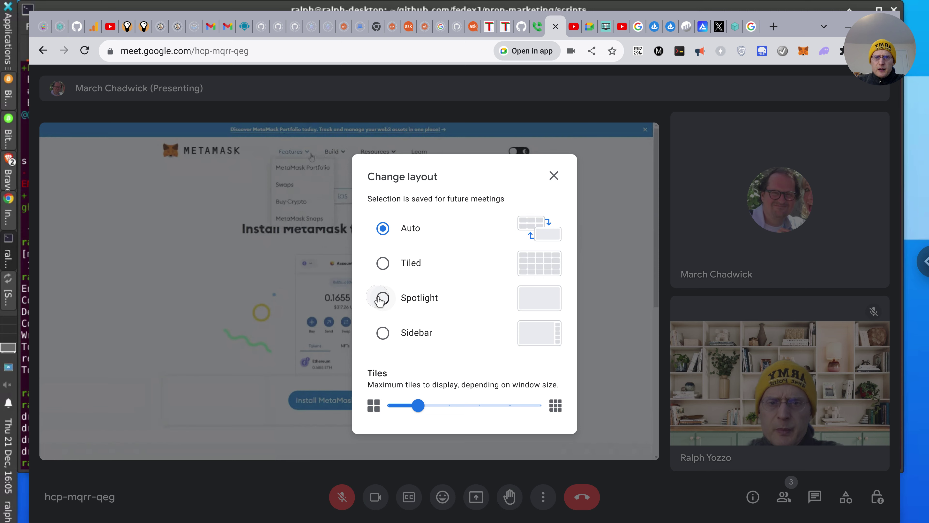
click(382, 299)
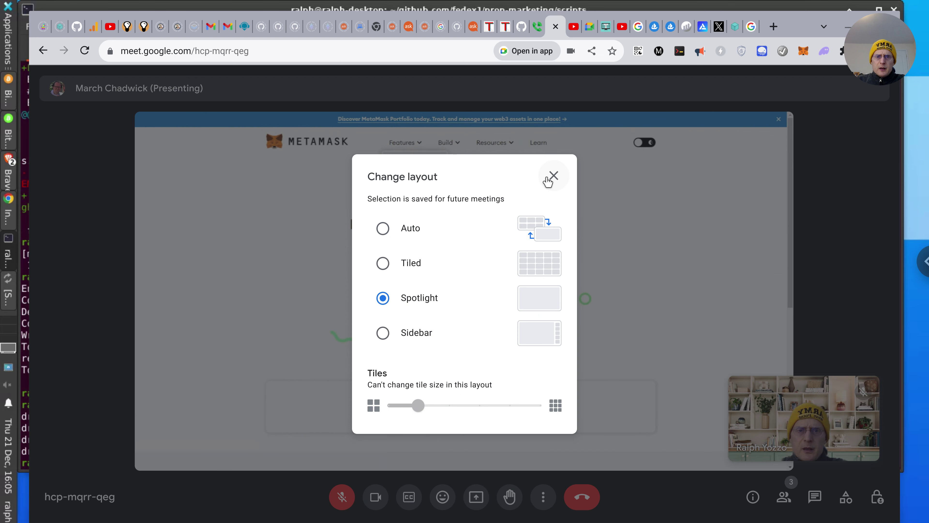
click(552, 176)
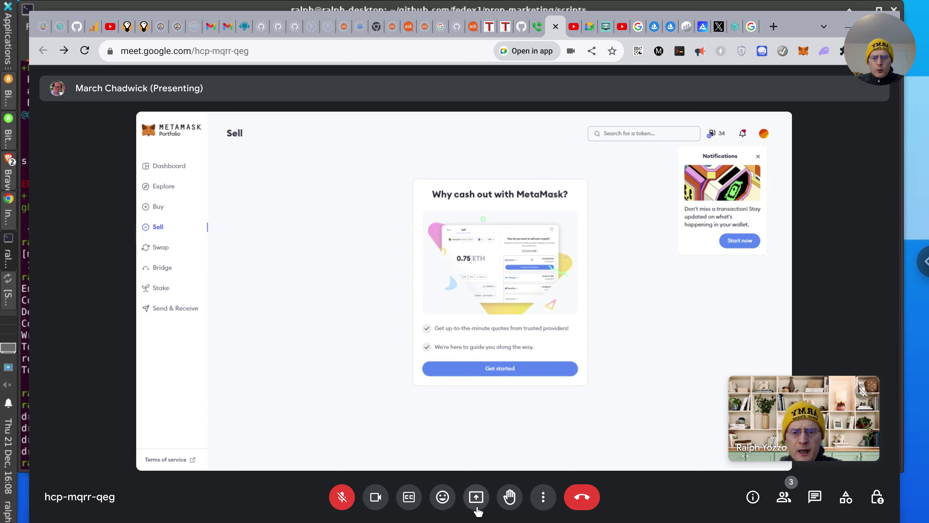
Take over as main presenter and screenshot the choose-what-to-share dialog to the clipboard.
click(476, 498)
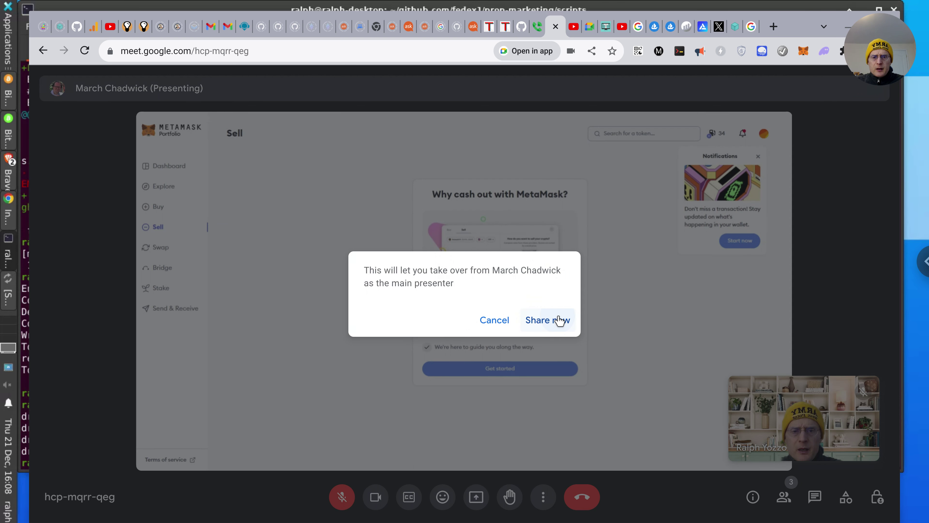
click(560, 321)
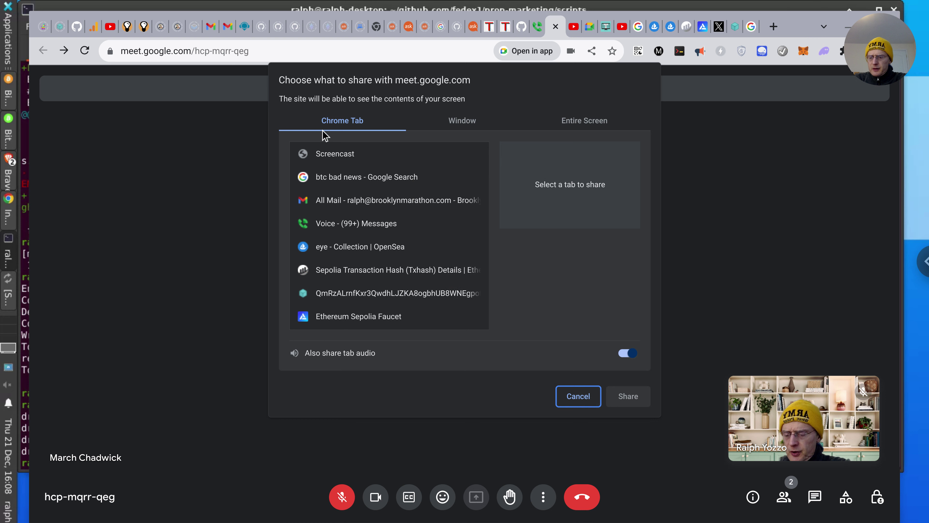
key(ctrl)
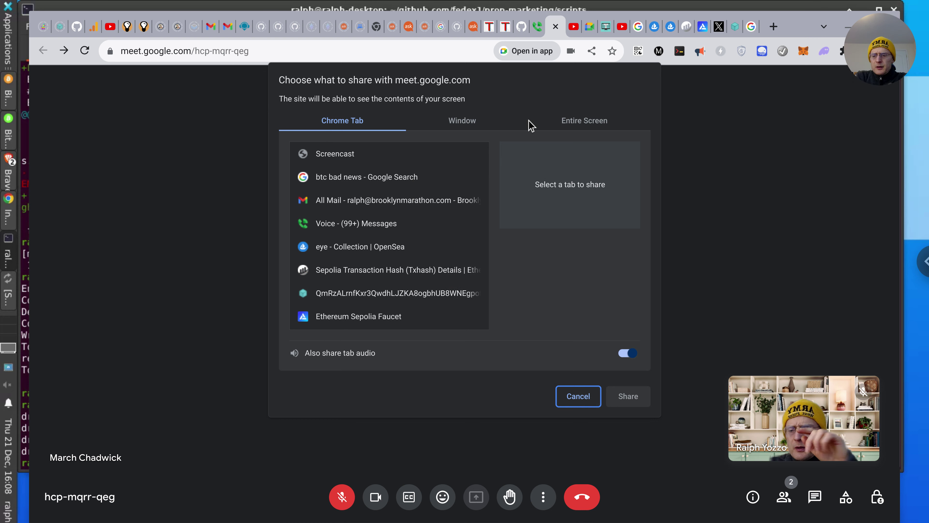
key(ctrl+shift+F5)
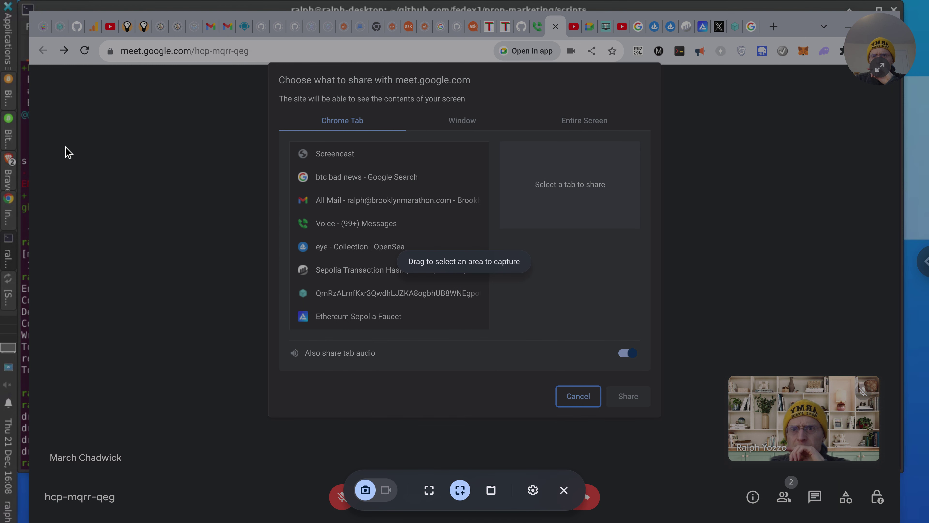
key(ctrl+F5)
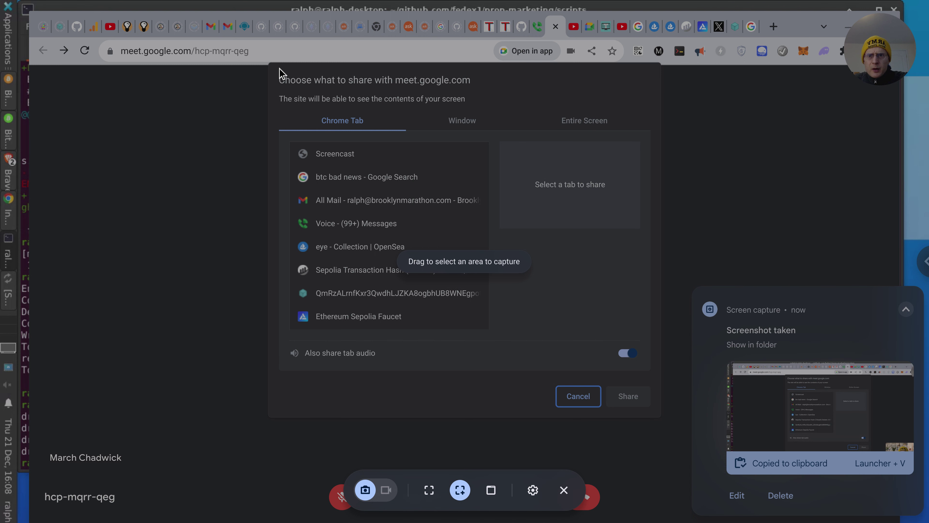
drag(279, 69, 586, 269)
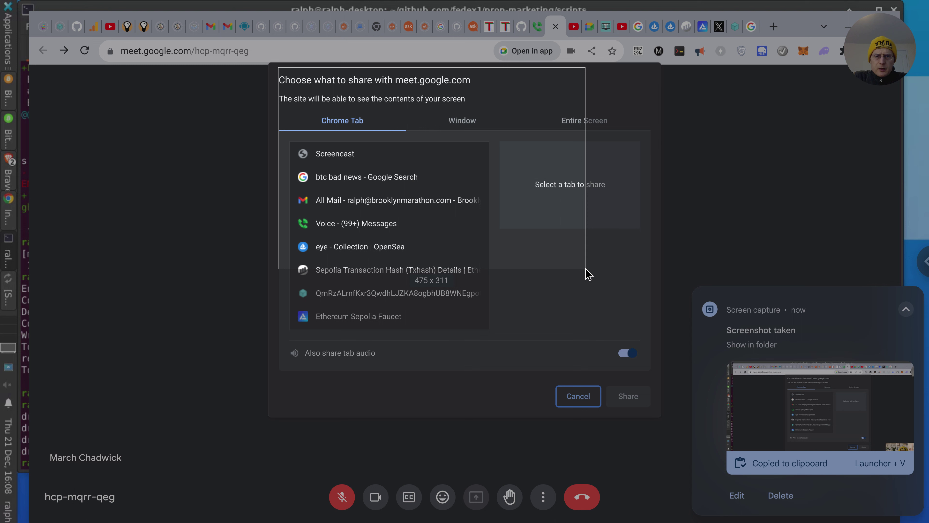
drag(586, 269, 661, 409)
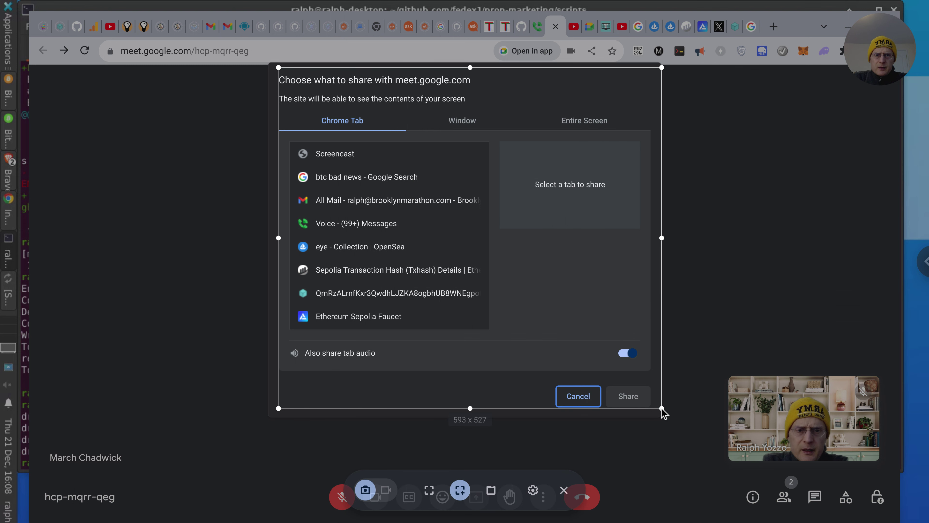
key(Return)
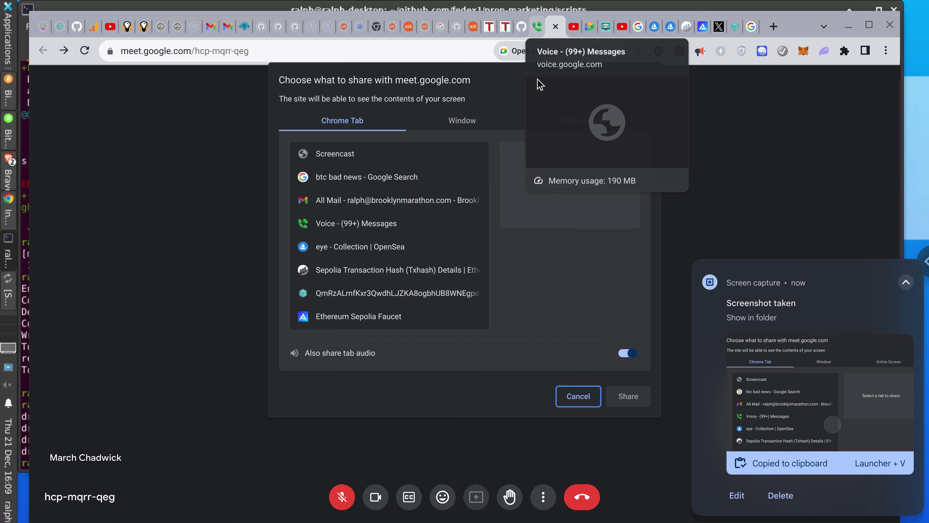
Attach the newest screenshot from Recent files to the Google Voice message draft.
click(538, 26)
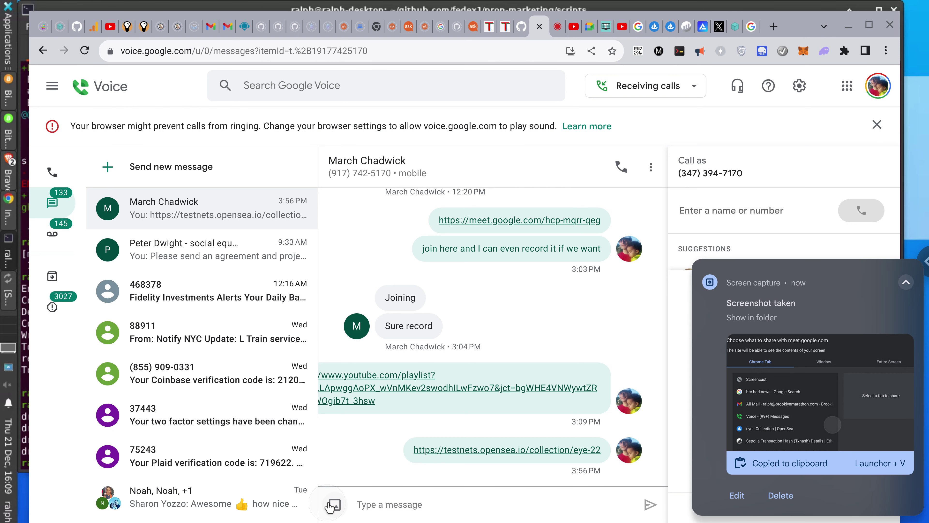
click(332, 505)
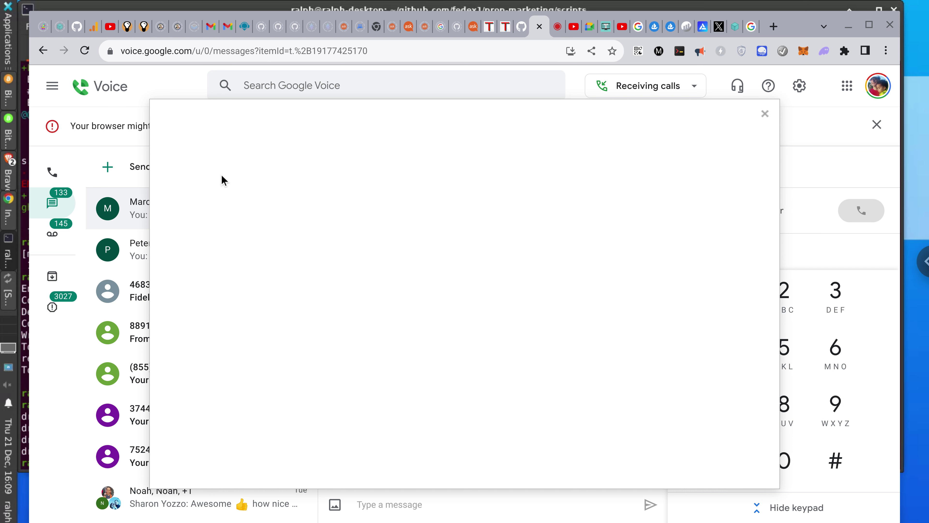
click(363, 155)
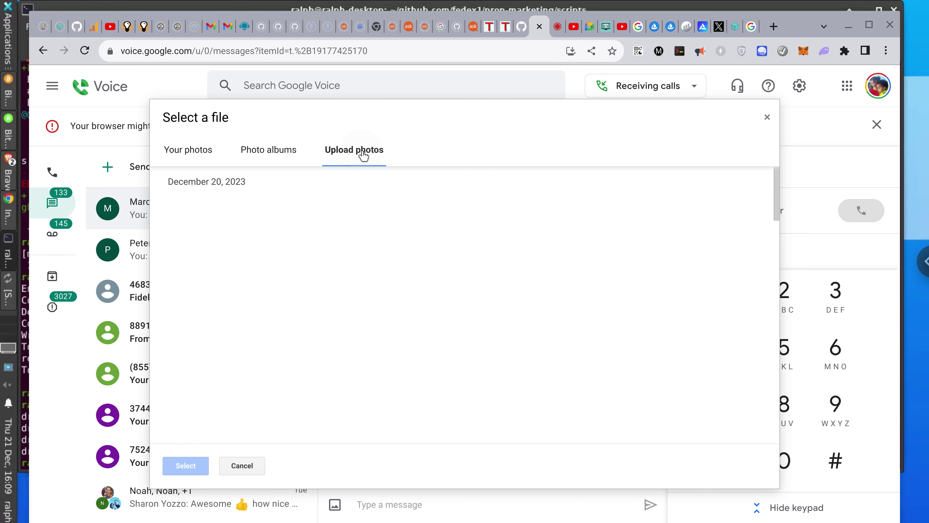
click(452, 368)
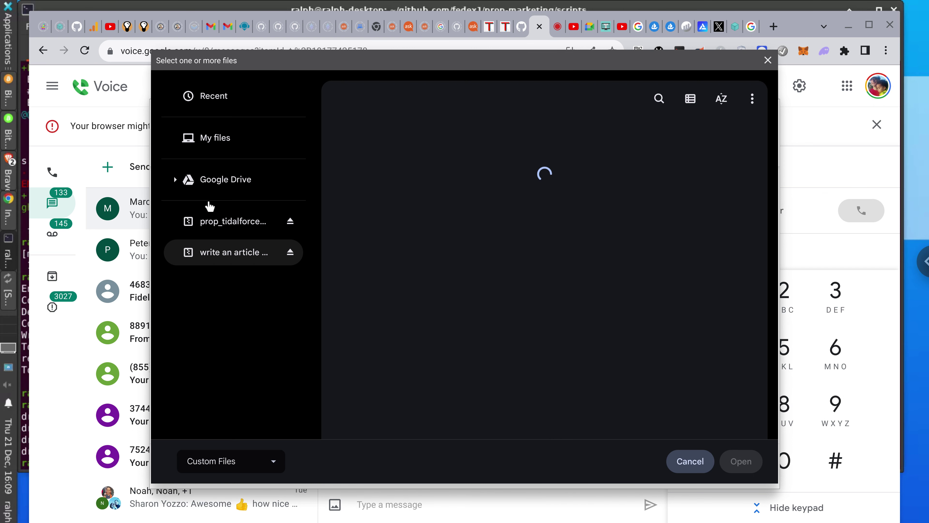
click(221, 98)
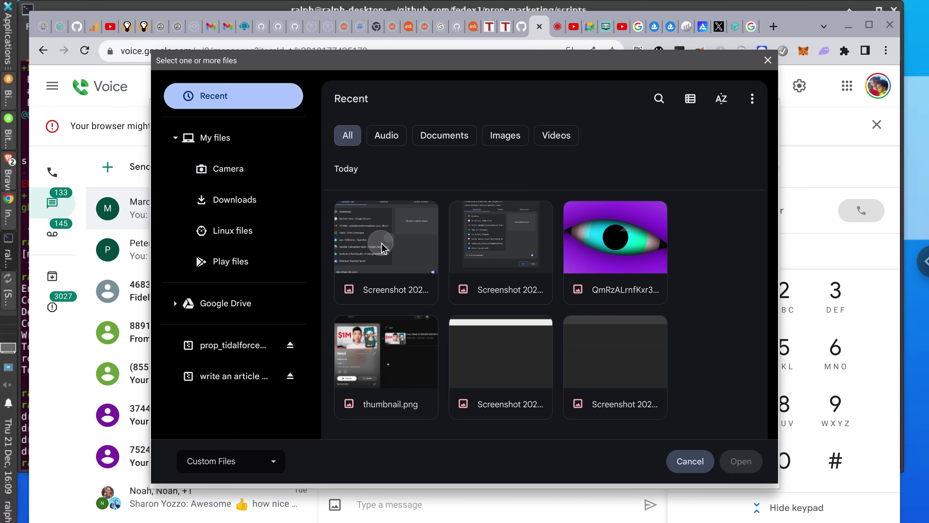
click(382, 248)
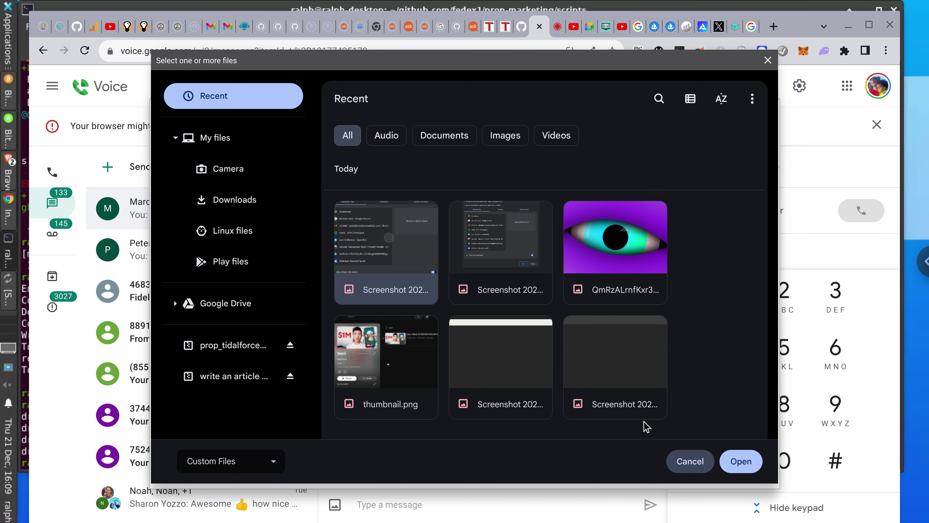
key(Return)
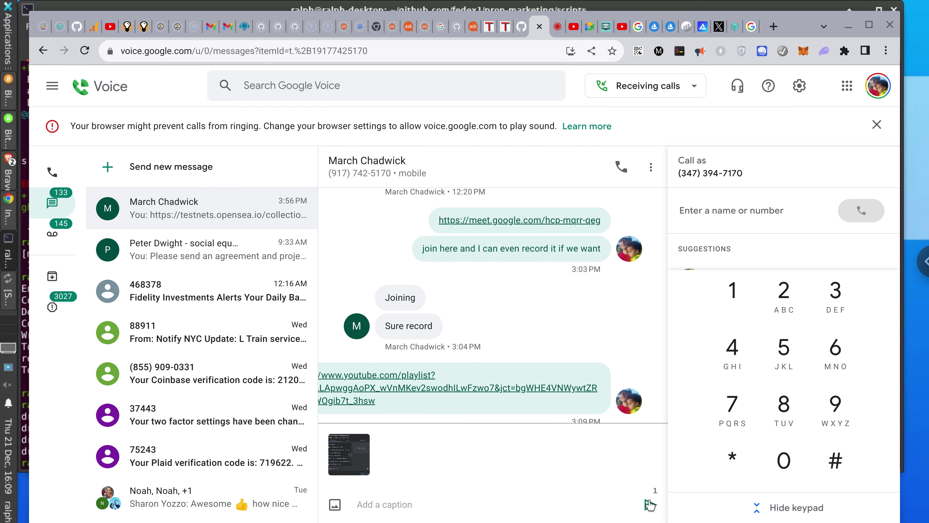
Send the screenshot, then the text 'please send me whet you see'.
click(650, 505)
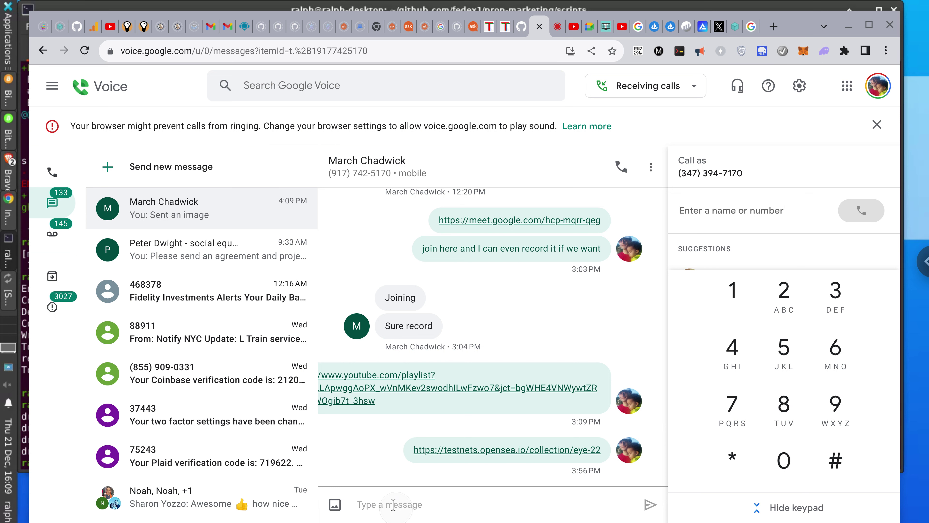
text(please )
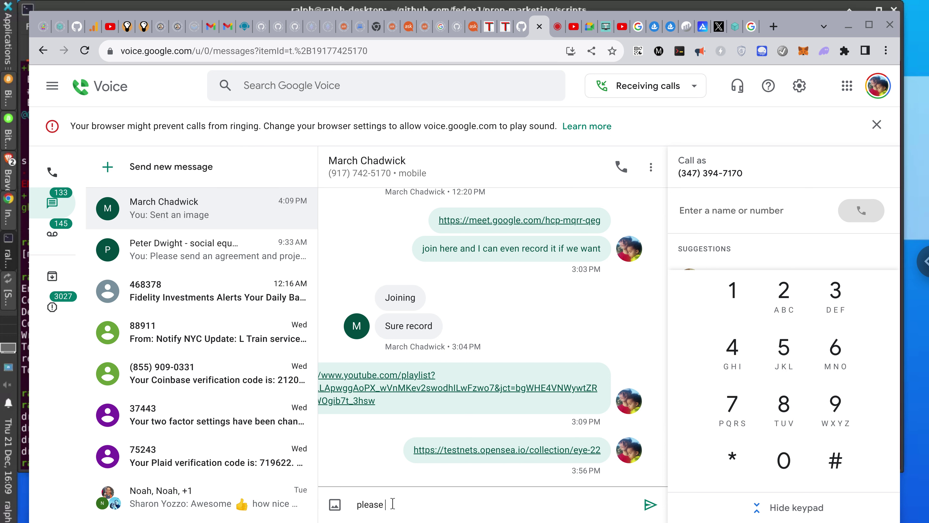
text(s)
text(end me whe)
text(t you see)
key(Return)
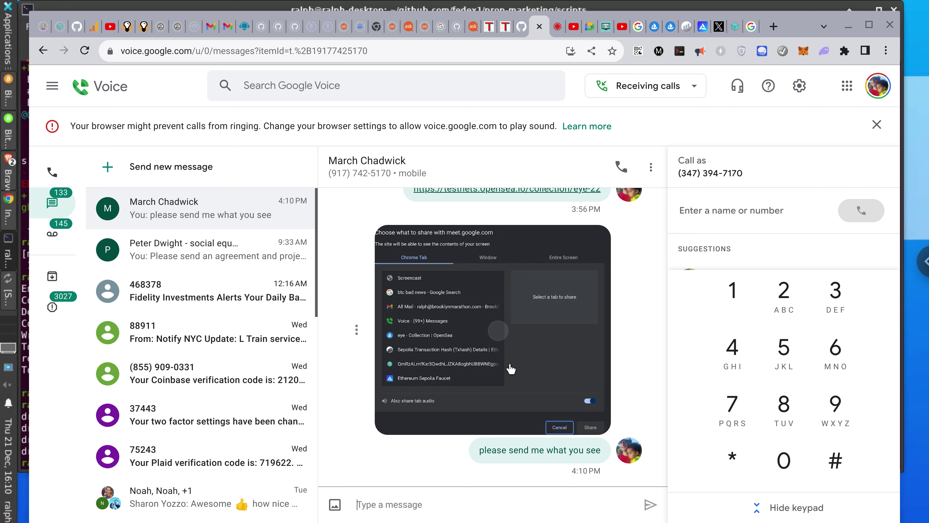
click(559, 38)
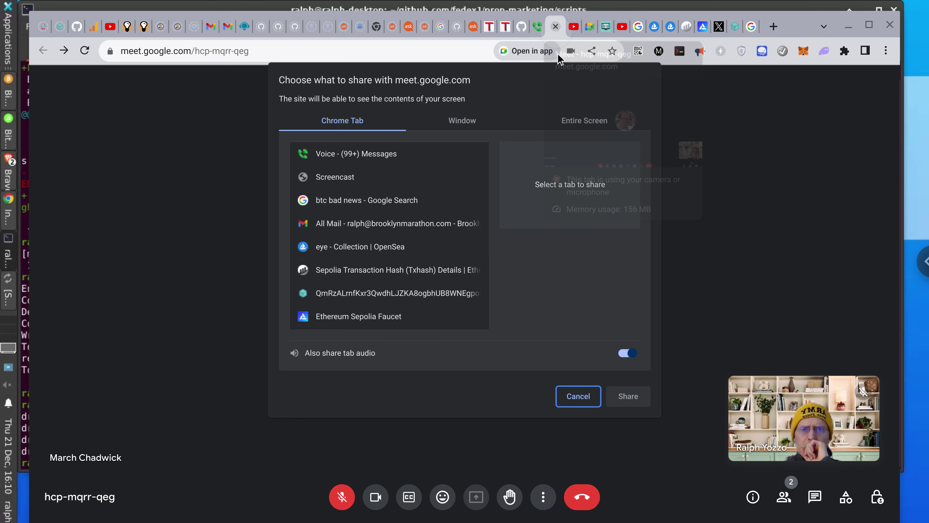
click(571, 400)
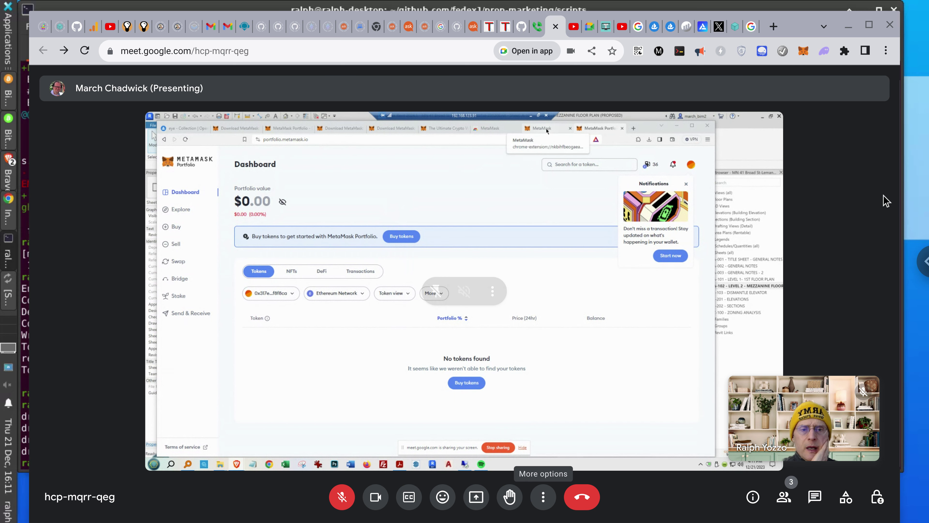
click(886, 50)
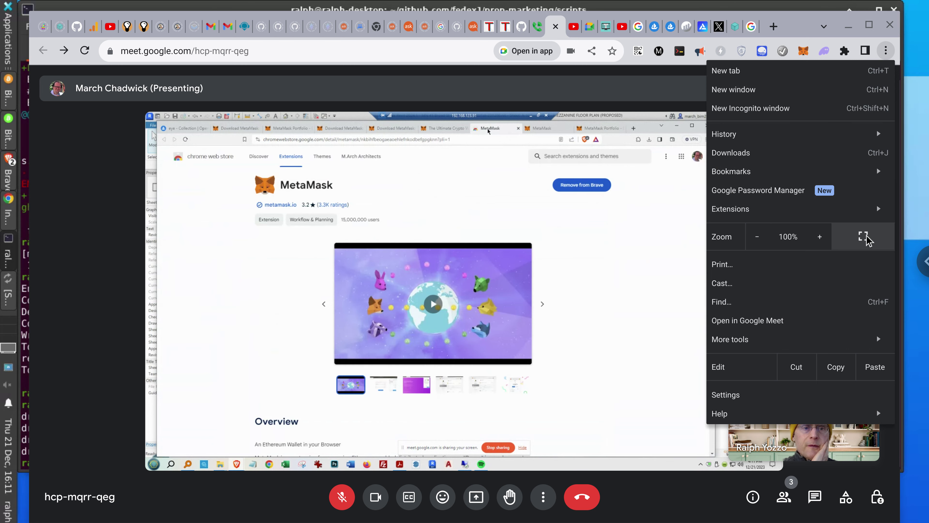
Show the Meet call full screen with the shared MetaMask Portfolio dashboard.
click(864, 237)
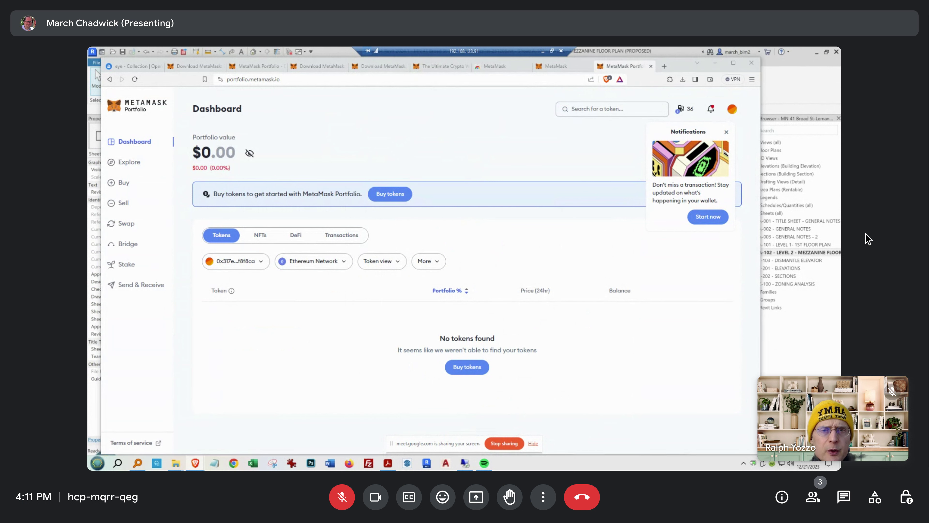
Look through the MetaMask Portfolio tab options and the site's Brave Shields settings.
right_click(625, 67)
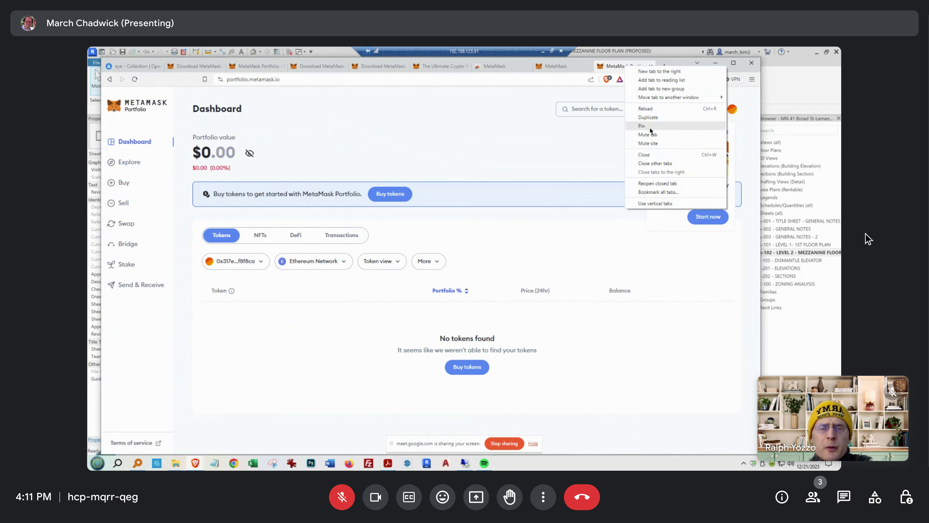
click(618, 66)
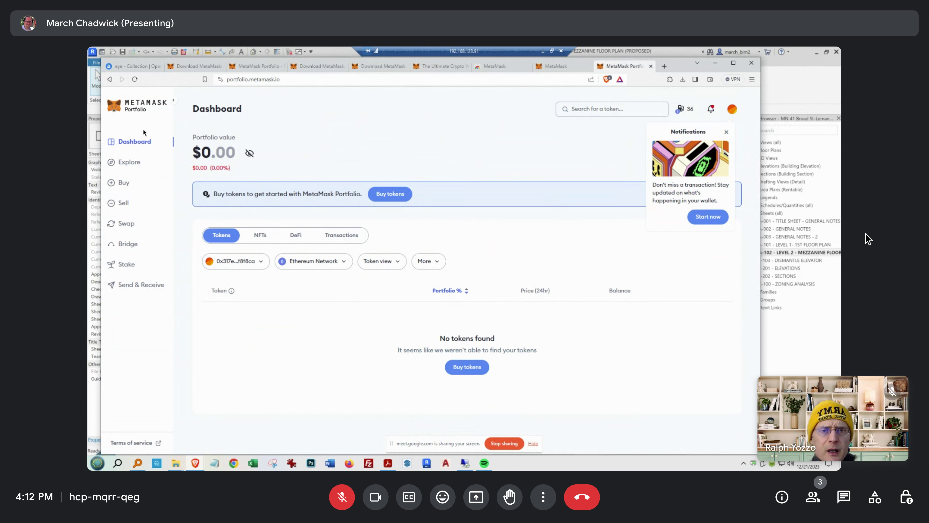
click(607, 80)
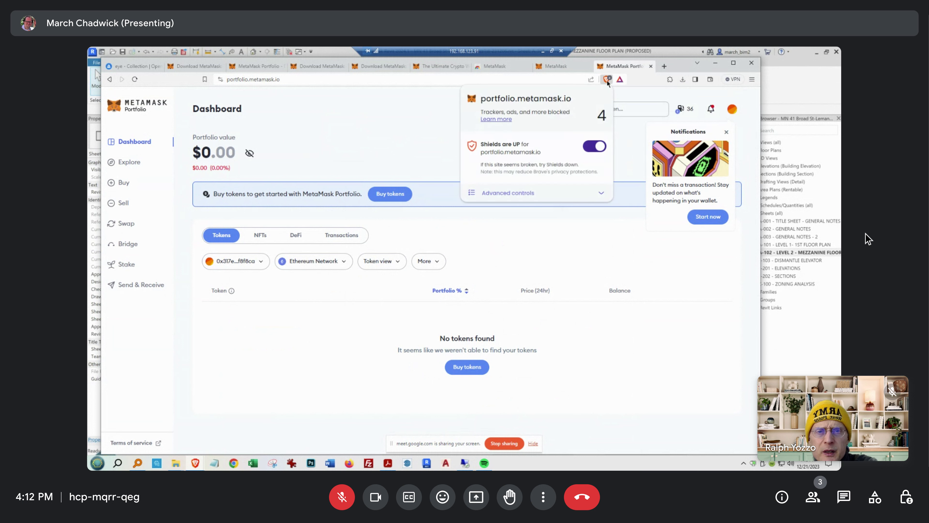
click(601, 194)
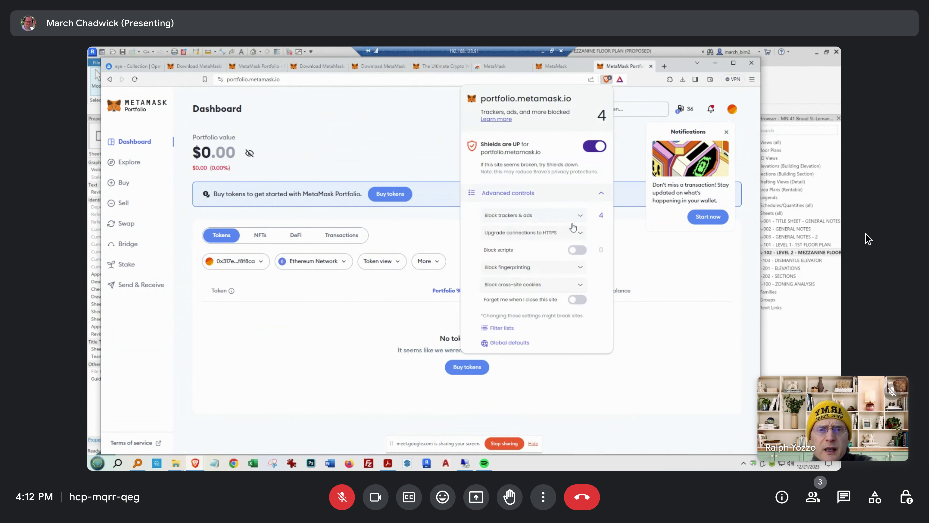
click(651, 97)
right_click(641, 78)
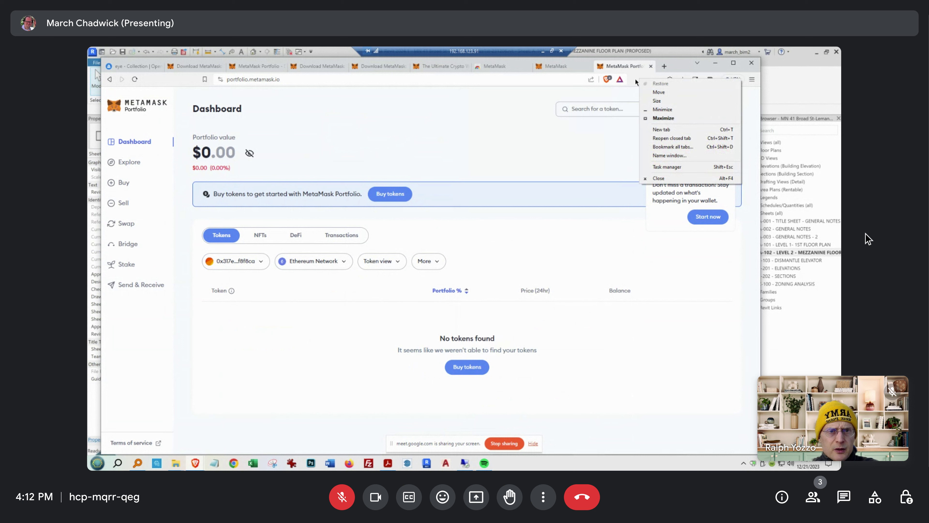
click(635, 77)
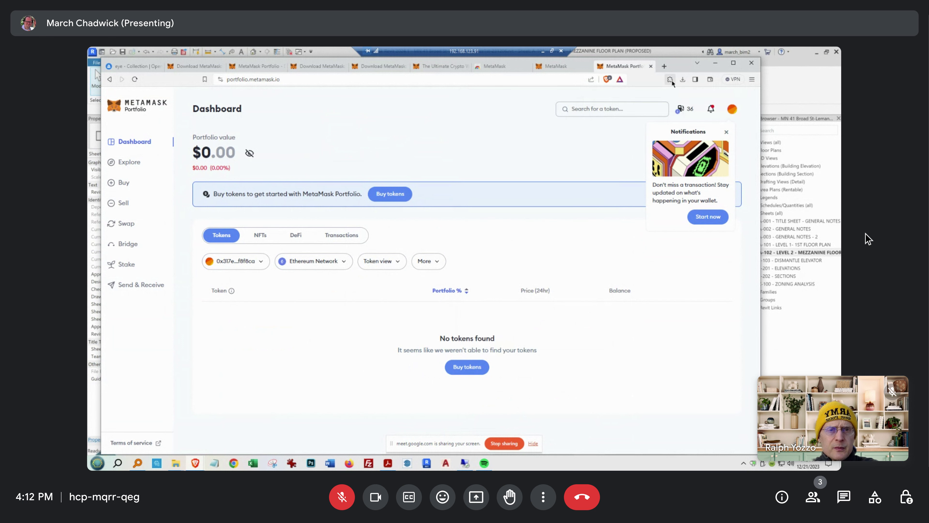
Pin MetaMask and Streak CRM for Gmail to the browser toolbar.
click(671, 79)
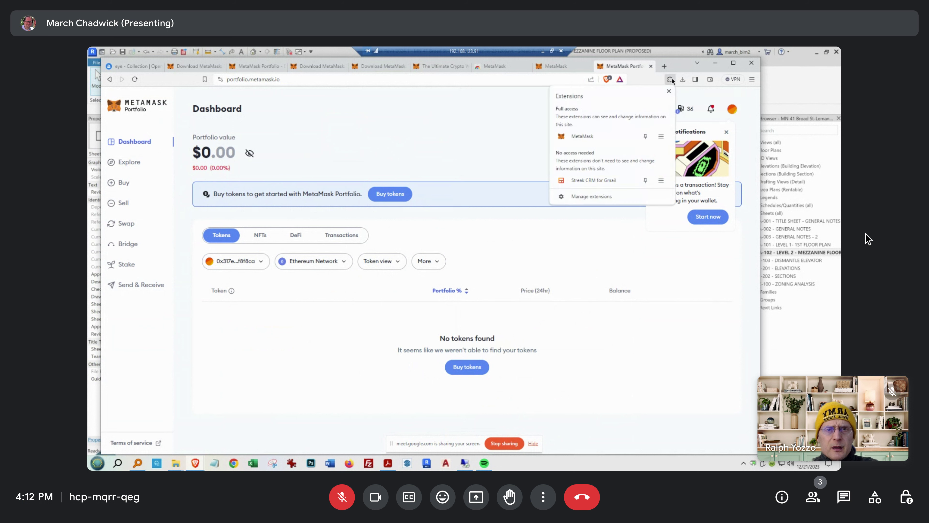
click(645, 136)
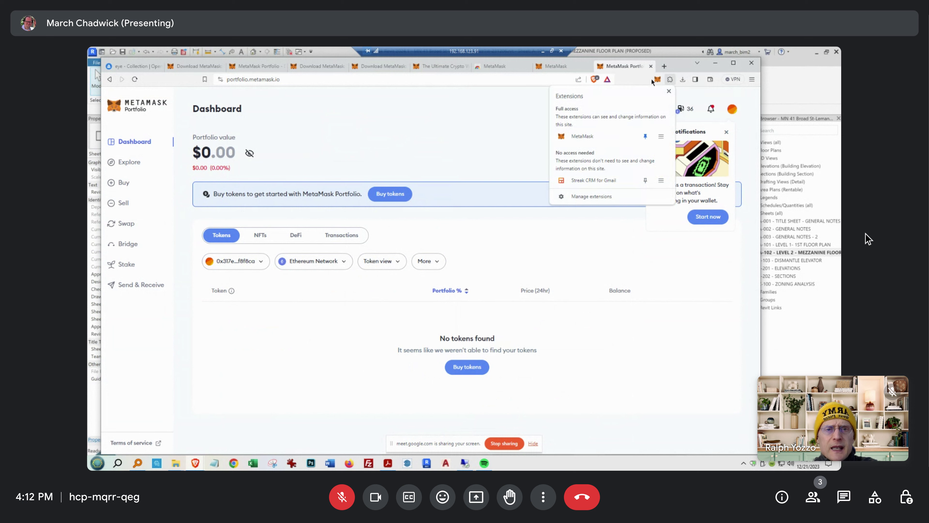
click(668, 92)
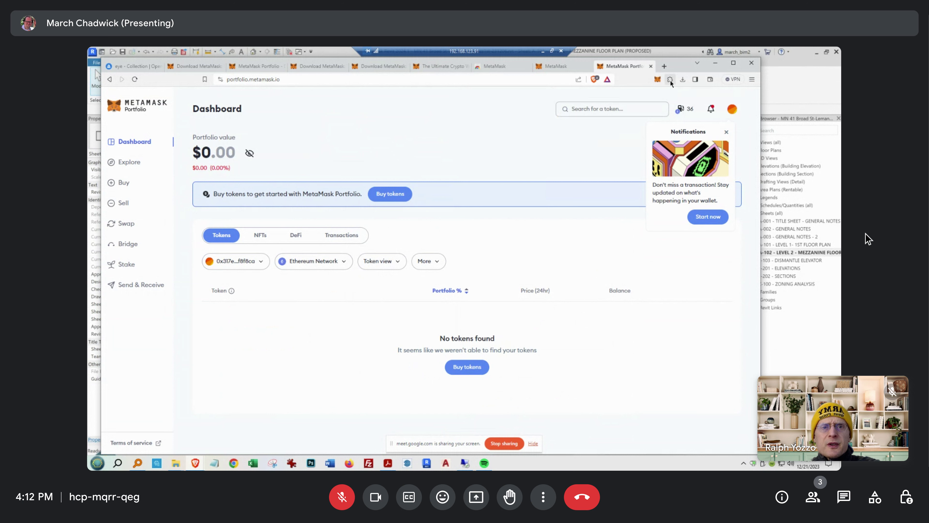
click(670, 80)
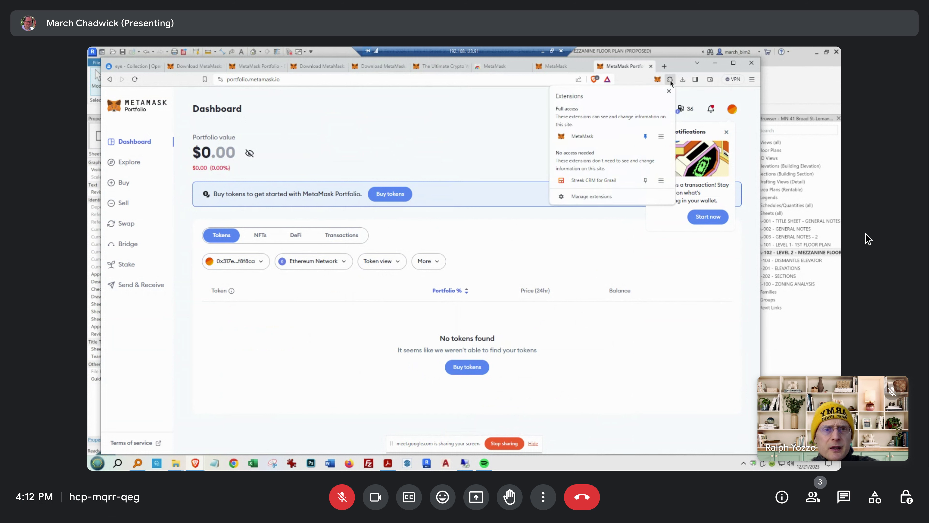
click(646, 180)
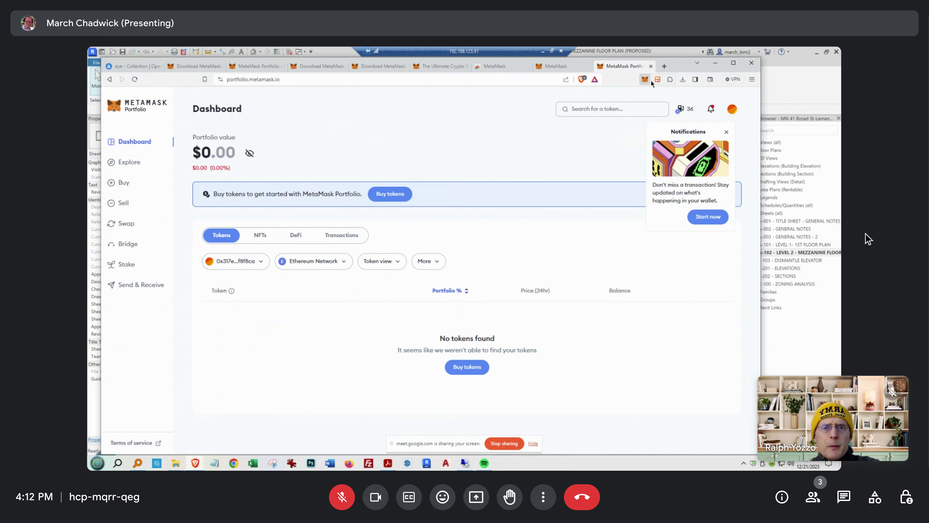
Open the MetaMask wallet popup showing Account 1 with 0 ETH over the Portfolio tab.
click(644, 79)
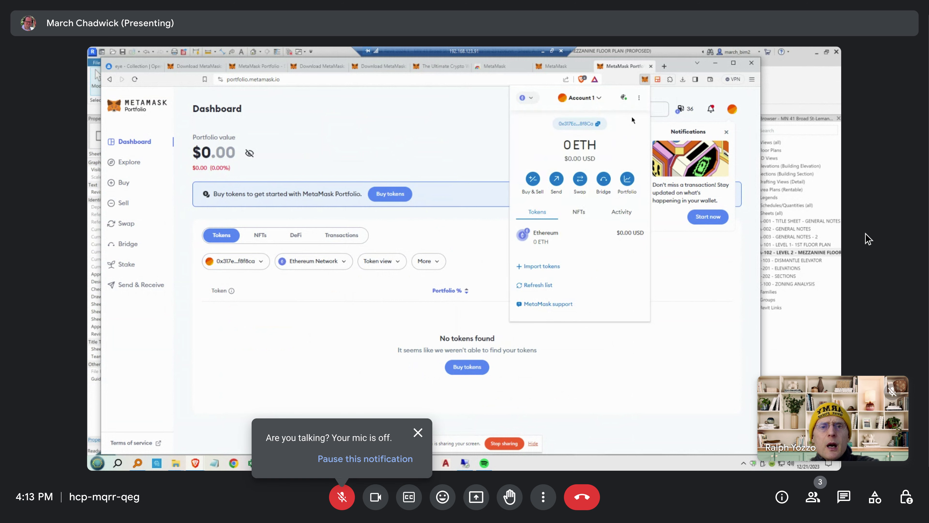
click(140, 67)
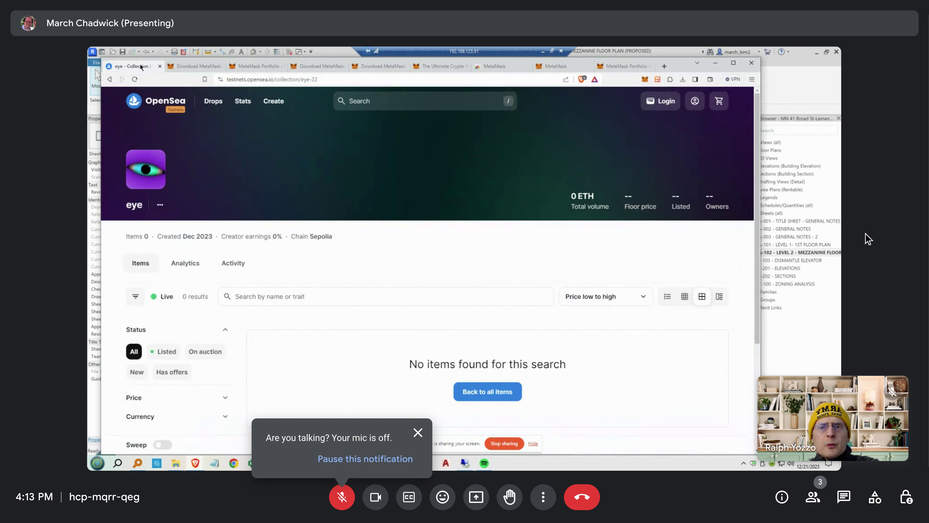
key(ctrl+shift+Tab)
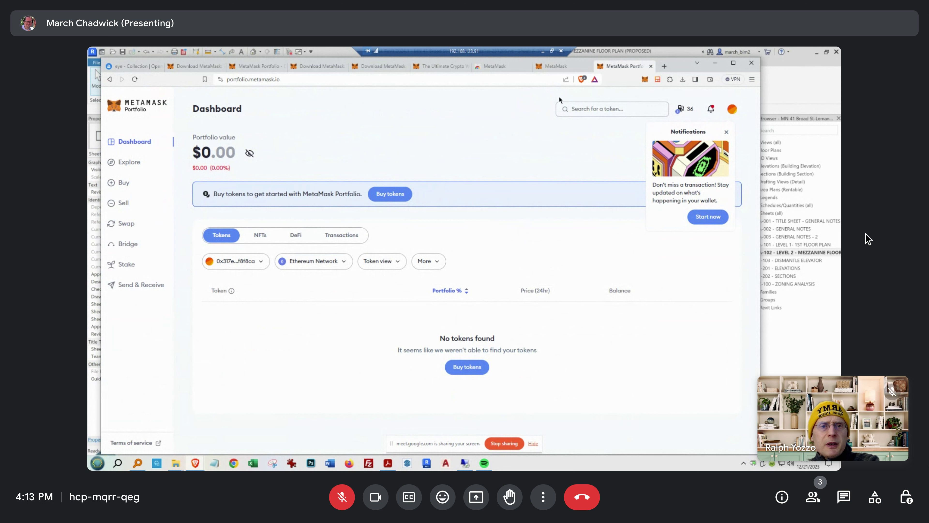
click(644, 80)
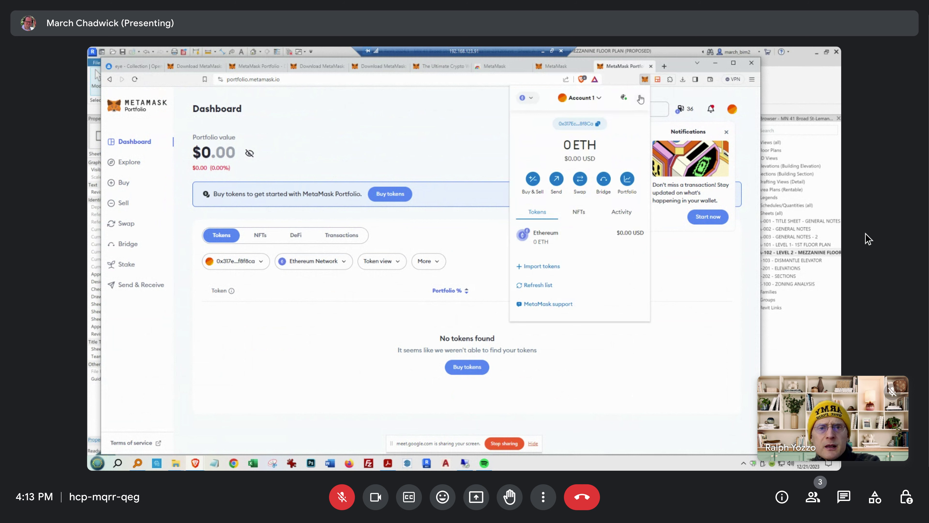
Turn on Show test networks in MetaMask and switch the wallet to Sepolia.
click(528, 98)
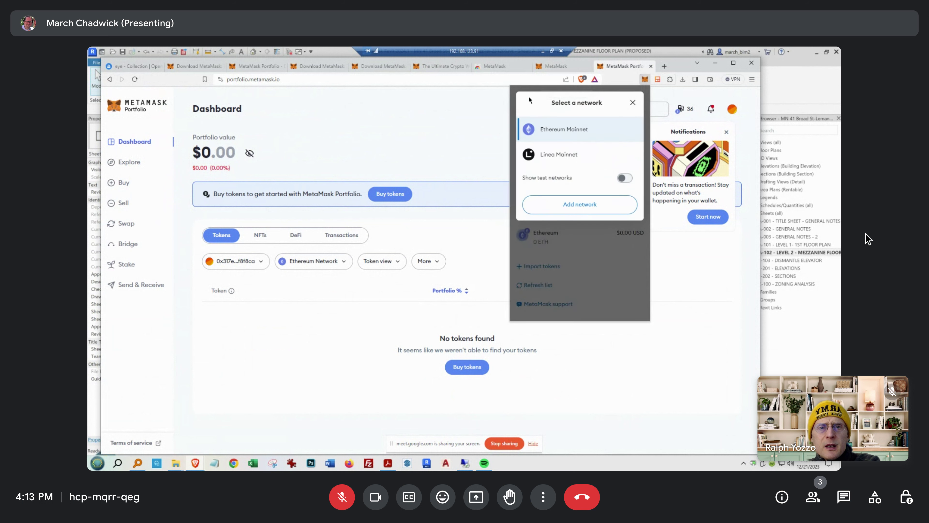
click(599, 205)
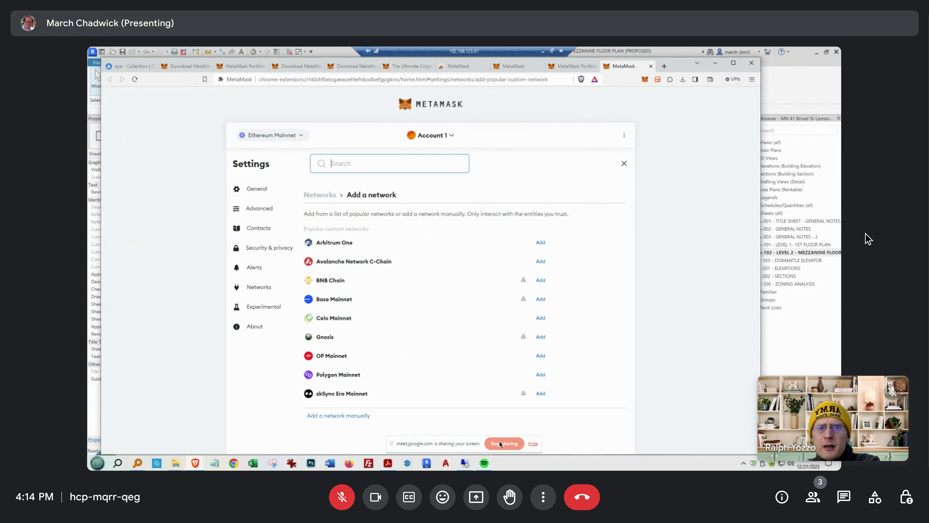
click(301, 135)
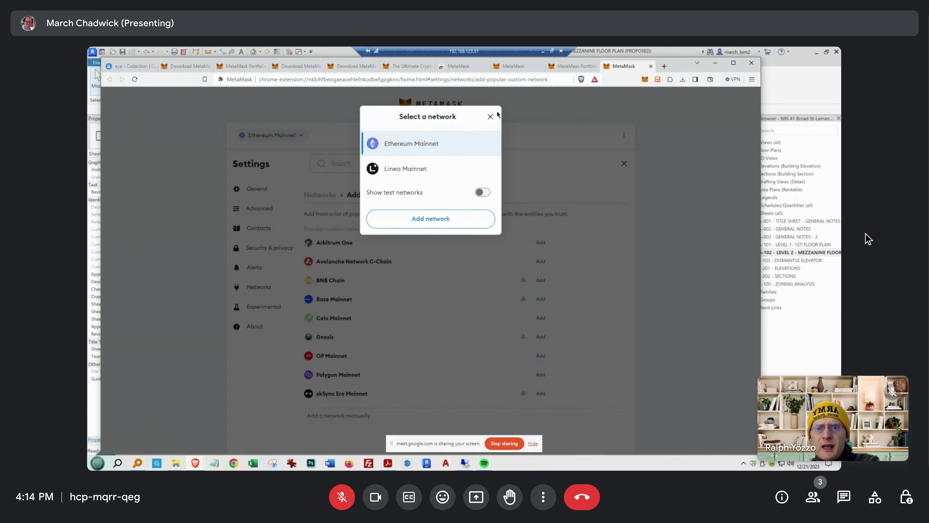
click(482, 193)
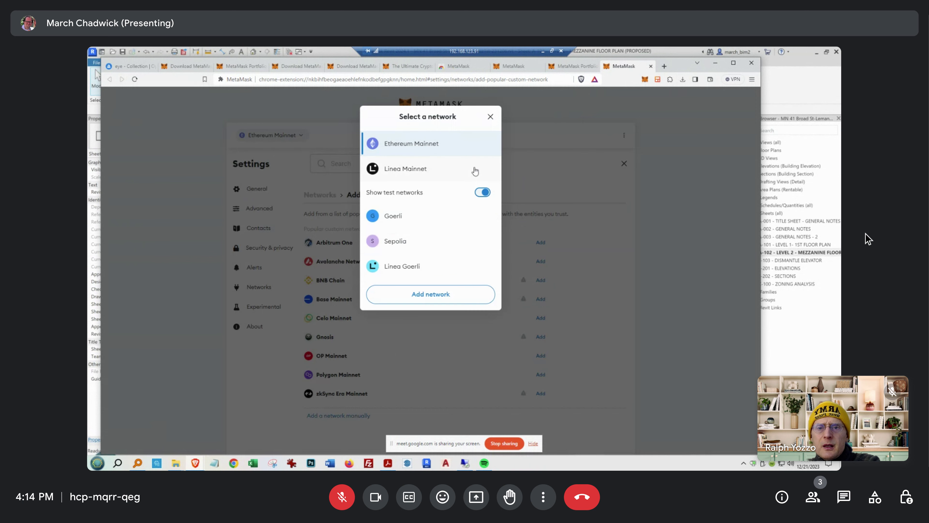
click(445, 295)
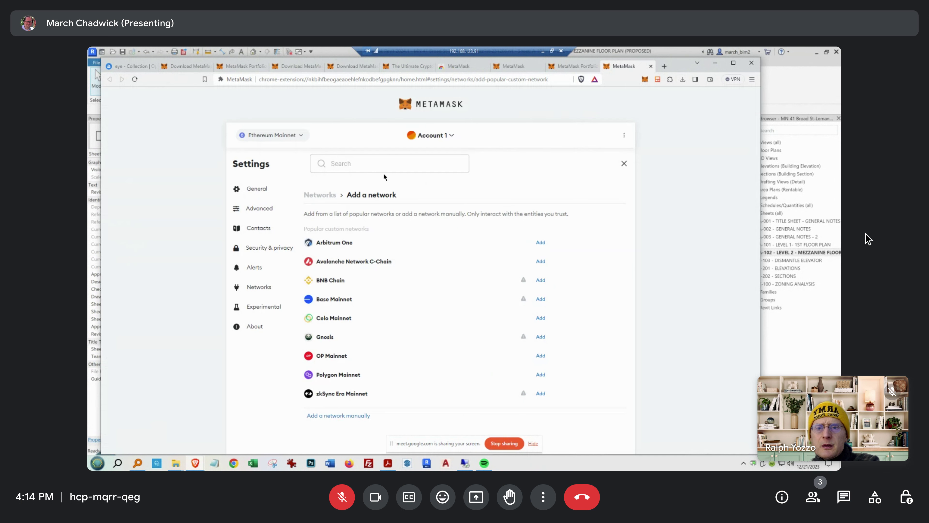
click(400, 163)
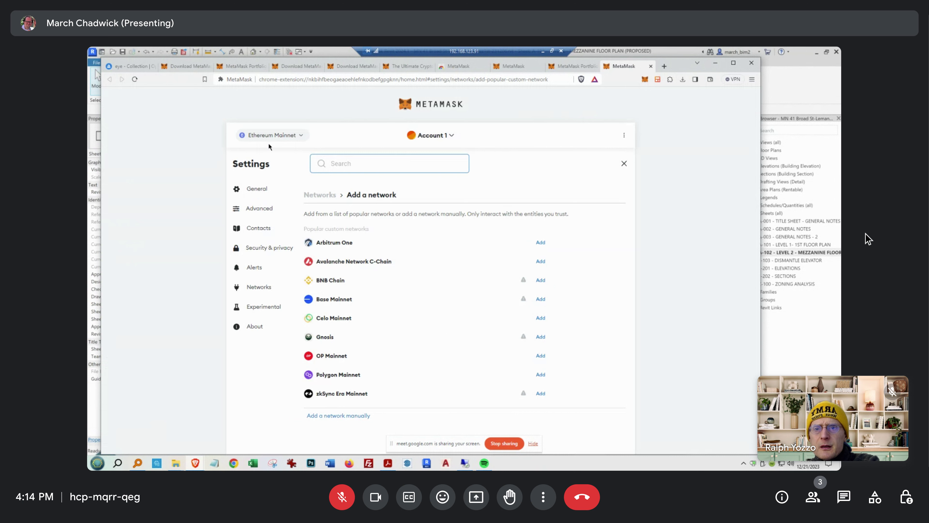
click(302, 137)
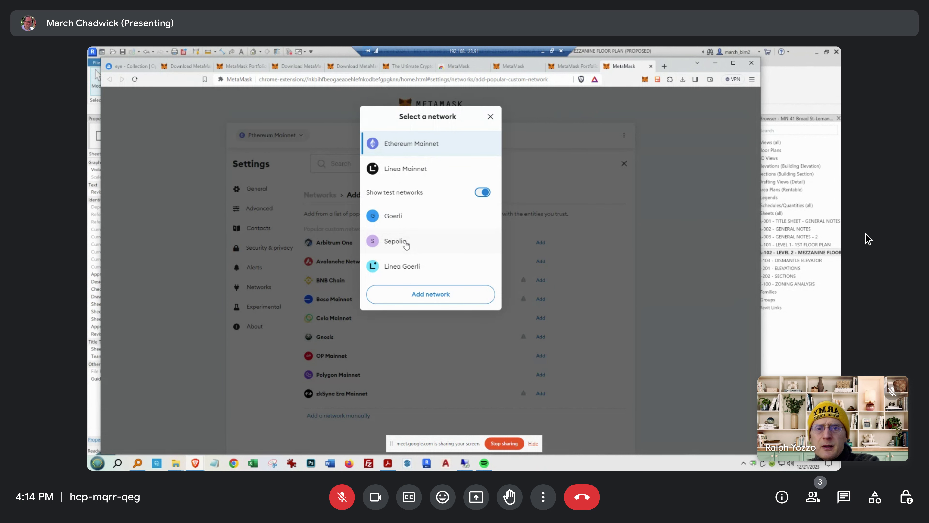
click(395, 241)
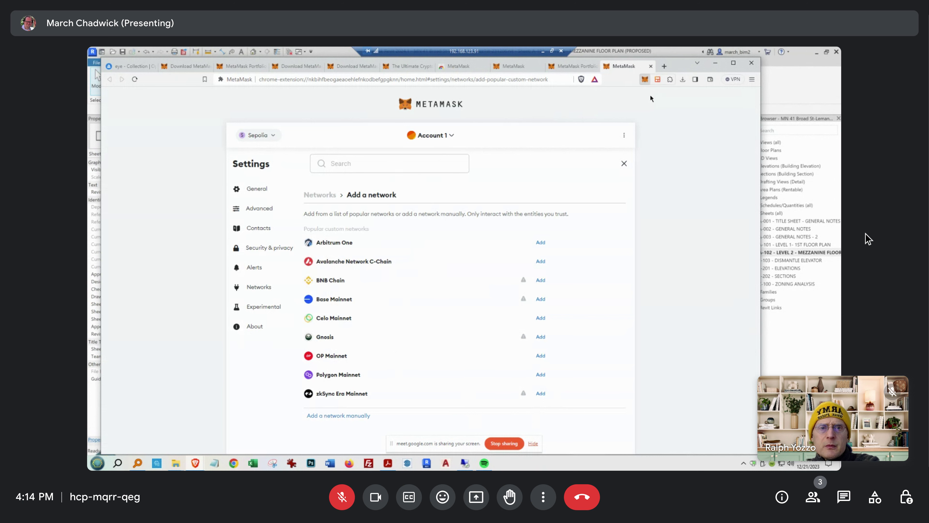
Close the MetaMask panel and search 'sepolia faucet' in a new browser tab.
click(645, 79)
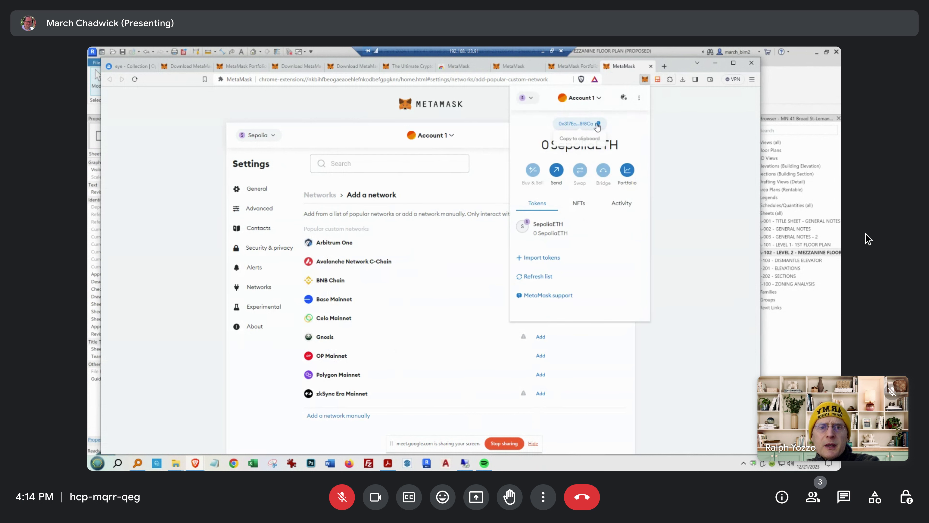
click(645, 79)
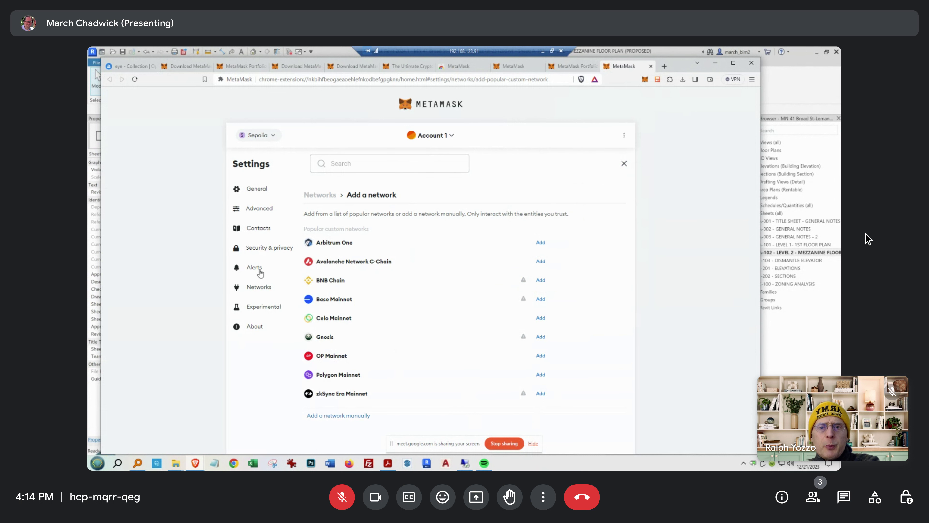
click(665, 67)
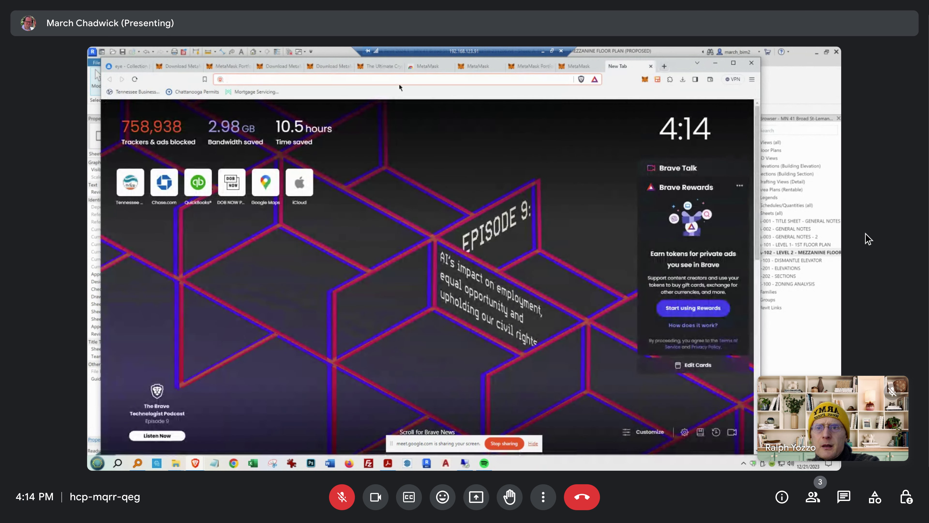
text(s)
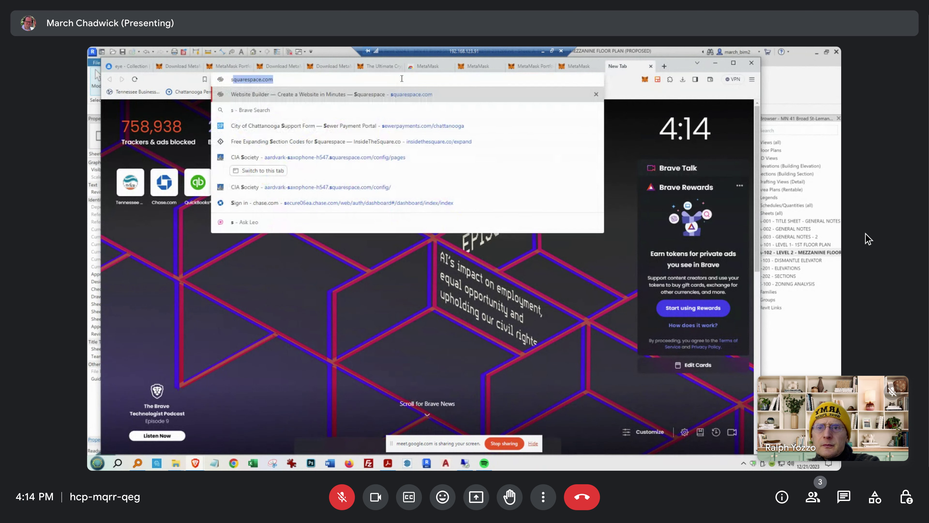
text(epolia)
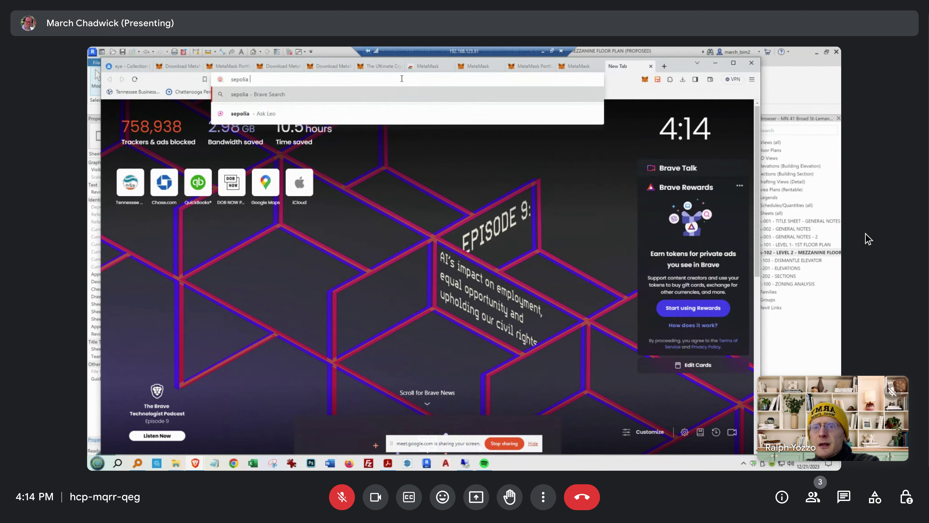
text( faucet)
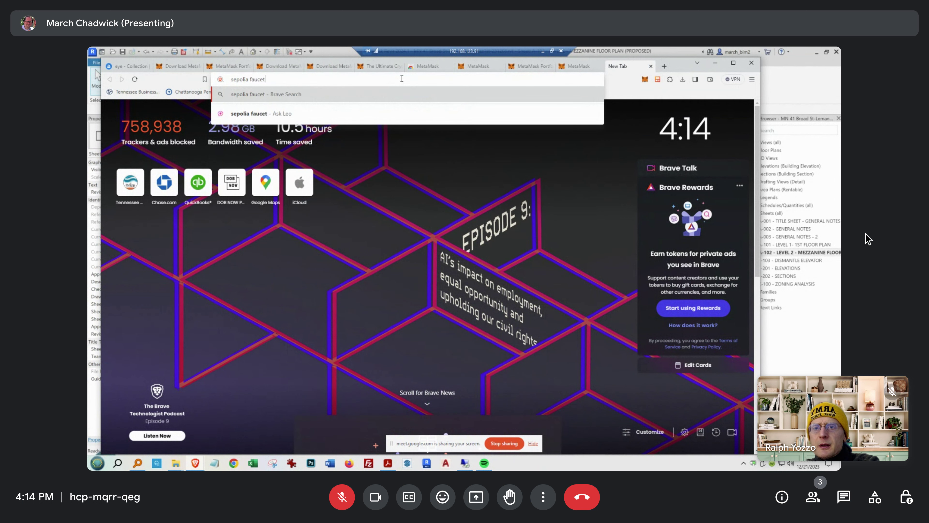
key(Return)
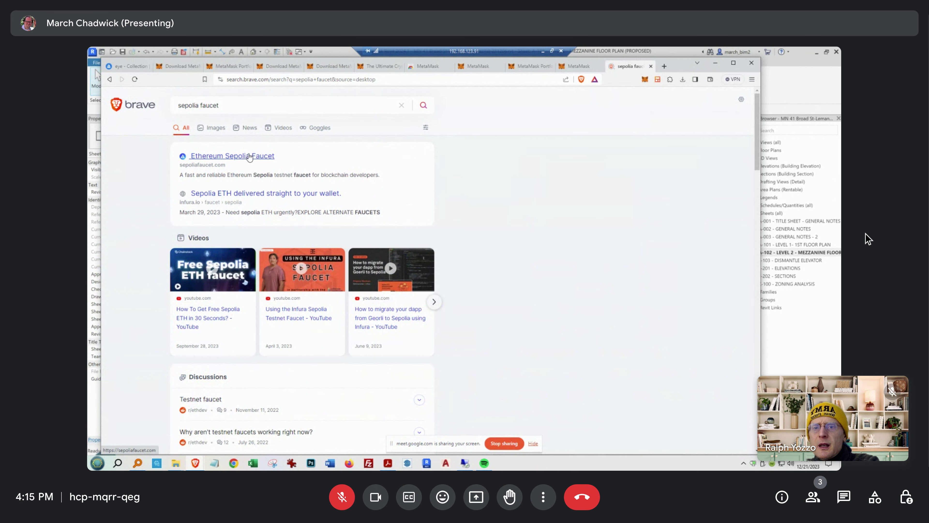
Open the Ethereum Sepolia Faucet result and pass the bus-image 'I'm not a robot' check.
click(246, 158)
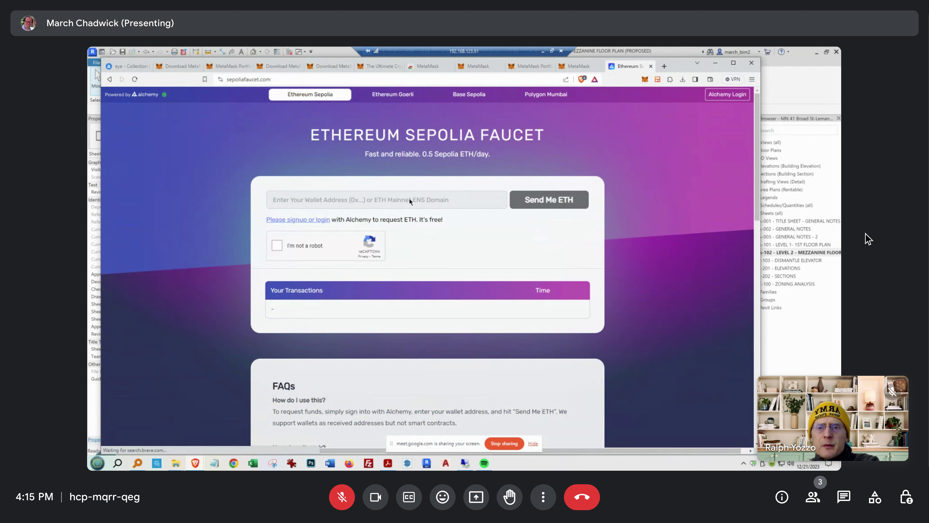
click(276, 246)
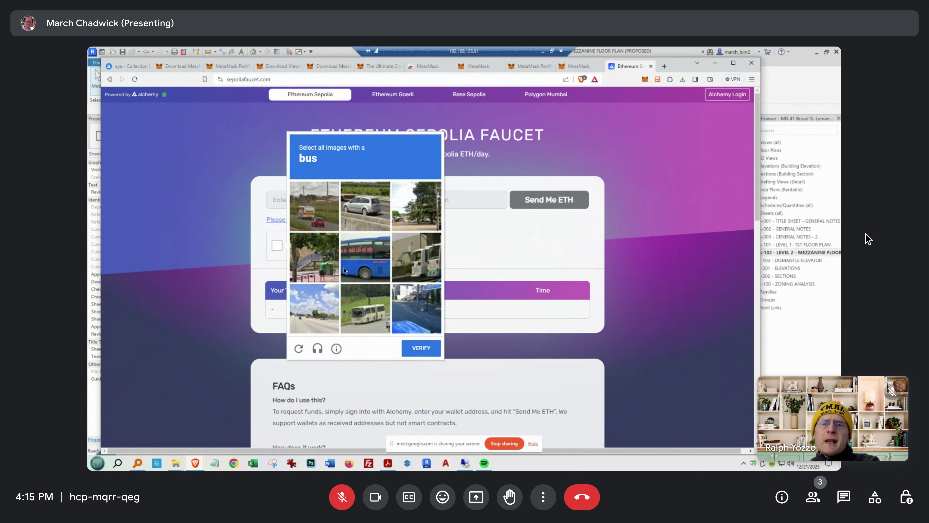
click(355, 260)
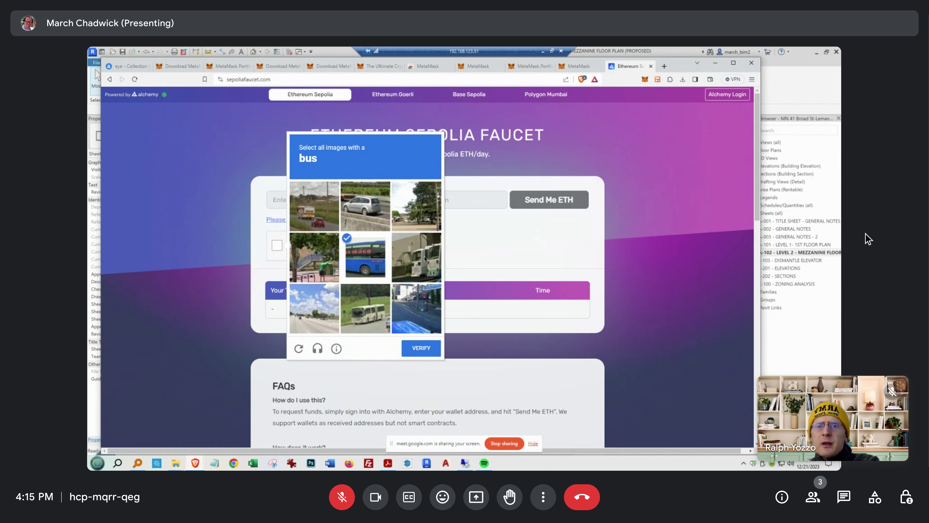
click(383, 303)
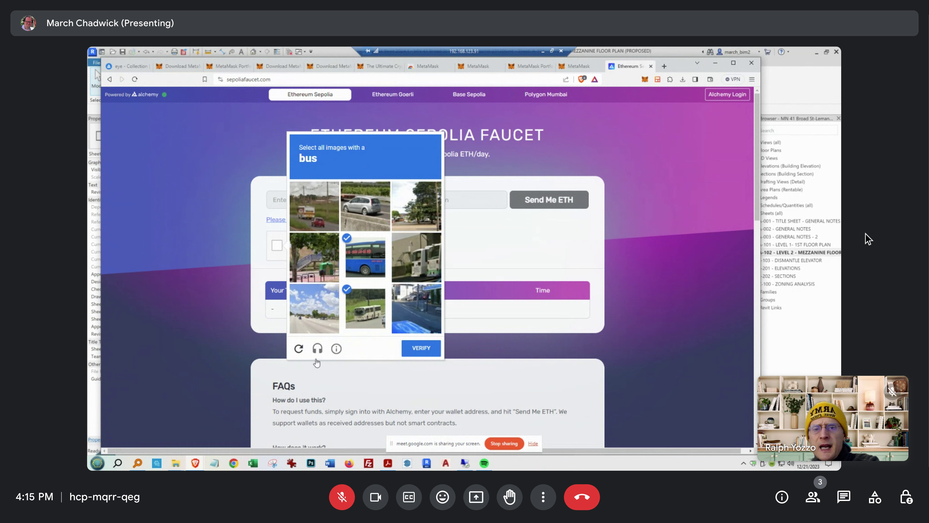
click(421, 348)
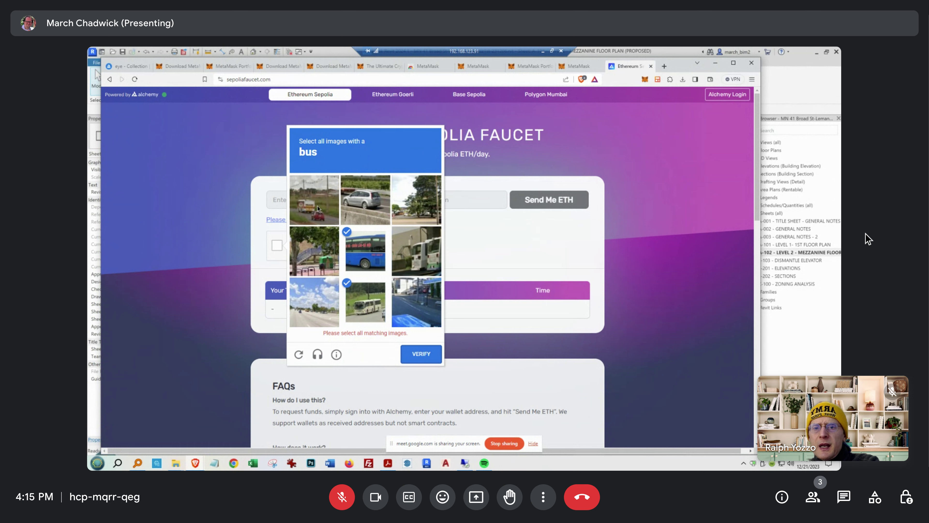
click(420, 350)
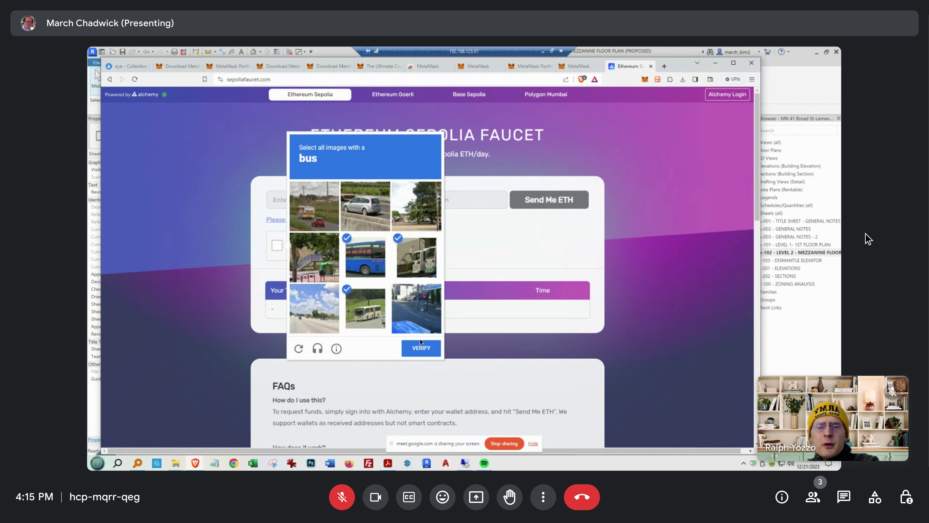
click(420, 339)
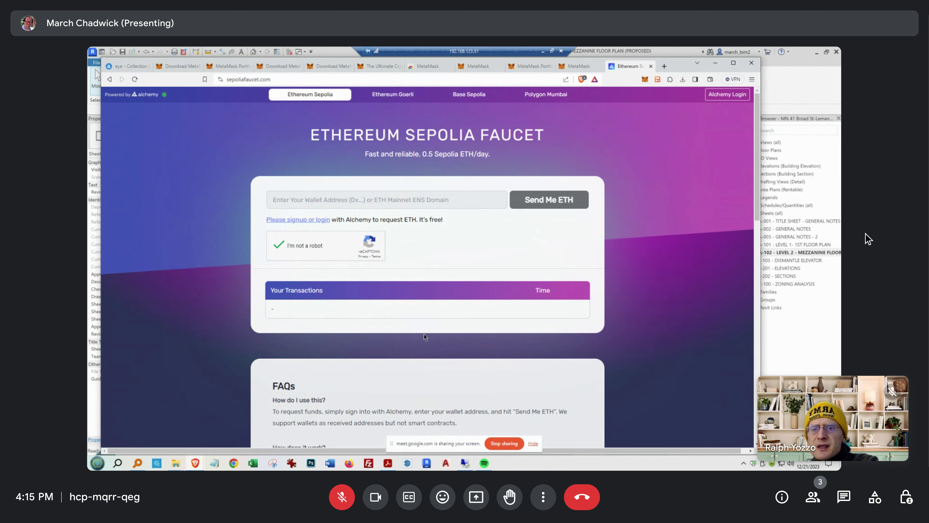
Follow the faucet's 'Please signup or login' link to Alchemy's login page.
scroll(424, 335, down, 3)
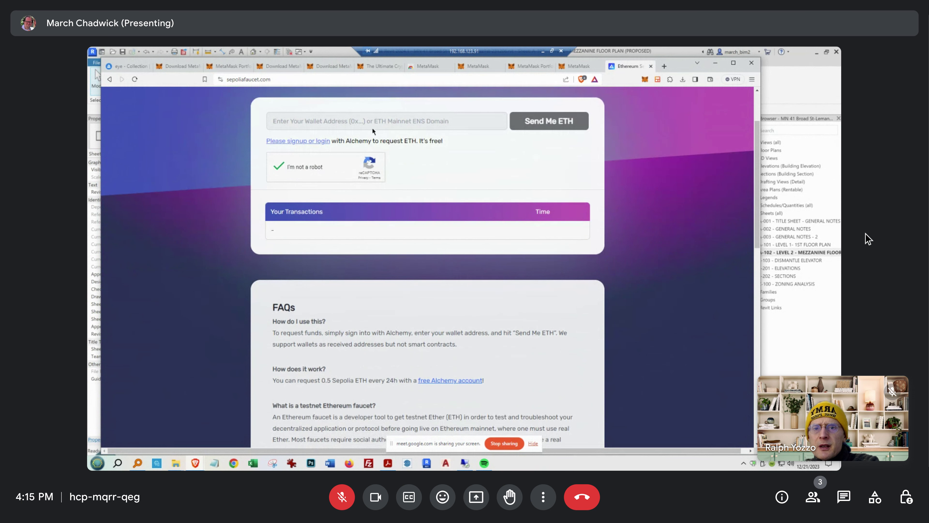
scroll(405, 177, up, 3)
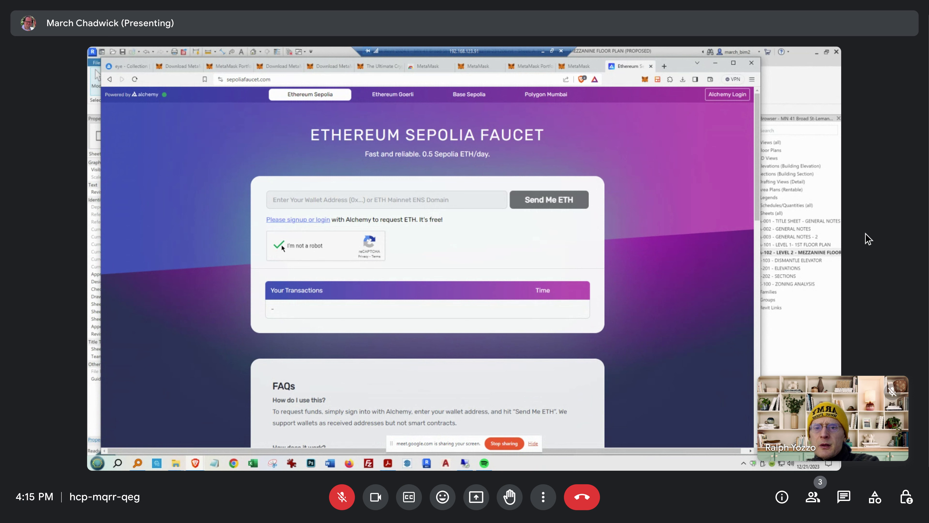
click(300, 222)
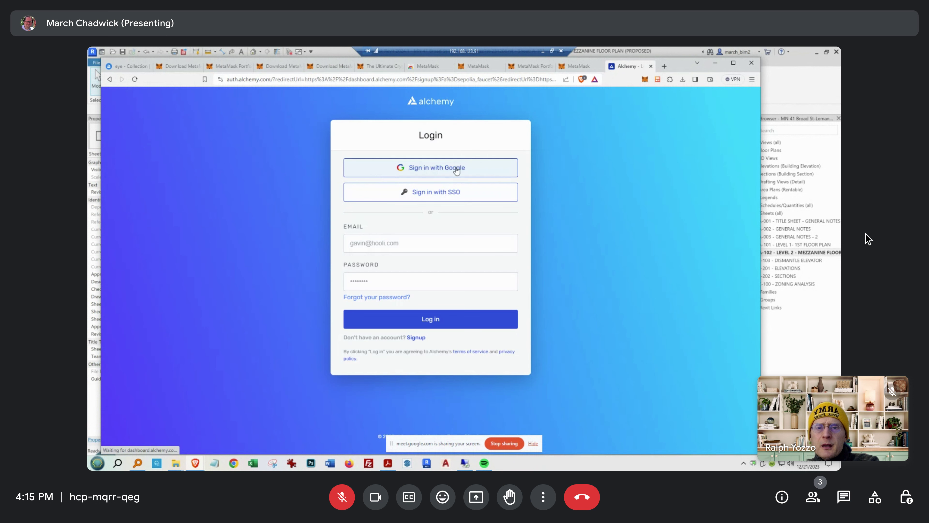
Autofill the saved e-mail address into the Alchemy login form and move to the Password field.
click(428, 243)
click(421, 264)
click(400, 276)
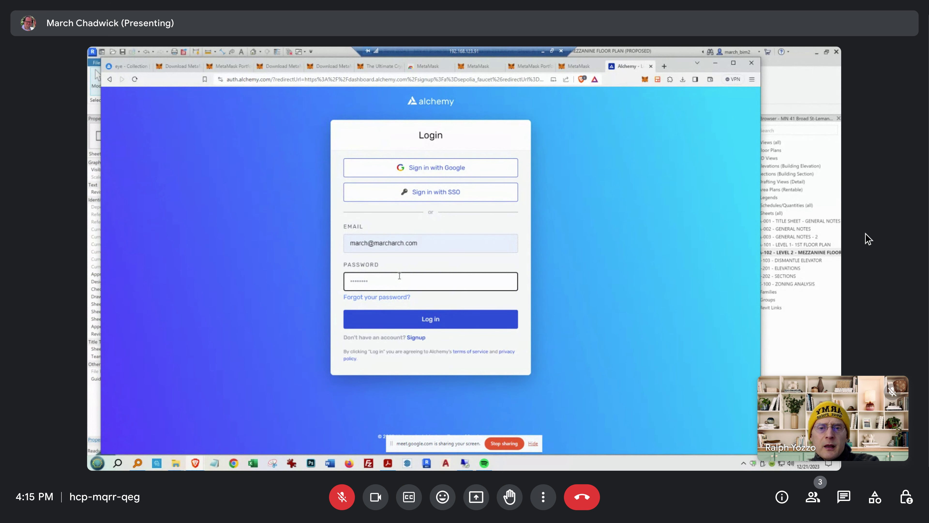
Switch to Alchemy's Signup form and autofill the saved first name, last name and e-mail.
click(417, 338)
click(419, 244)
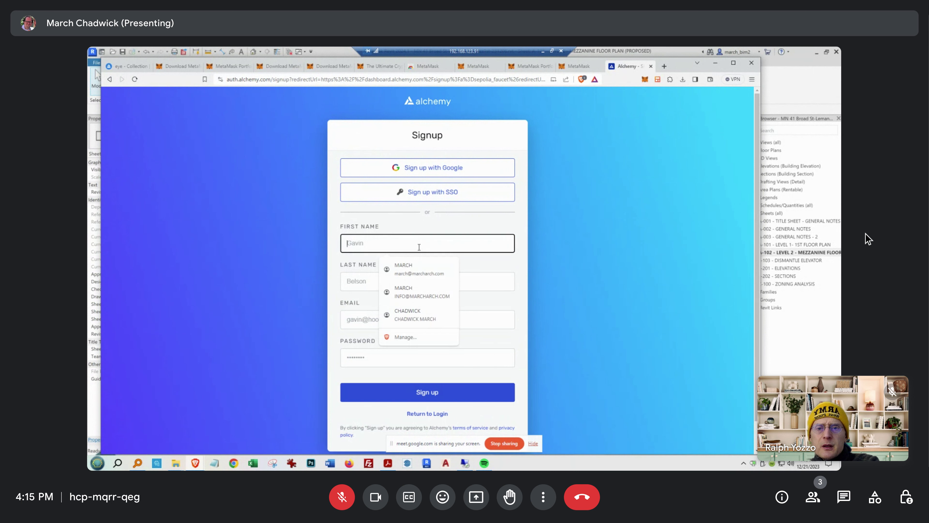
click(421, 269)
click(401, 360)
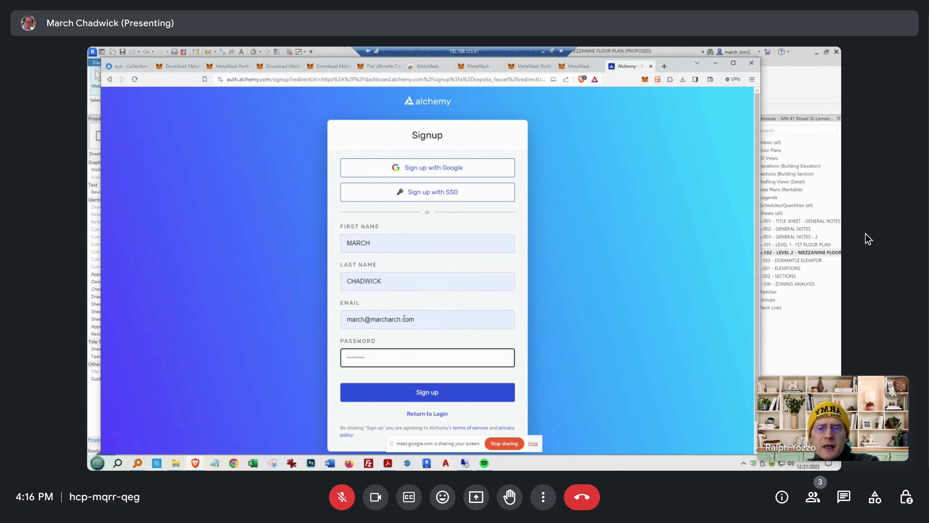
Type the account password into the Password field, clearing and retyping it once.
right_click(360, 357)
click(359, 358)
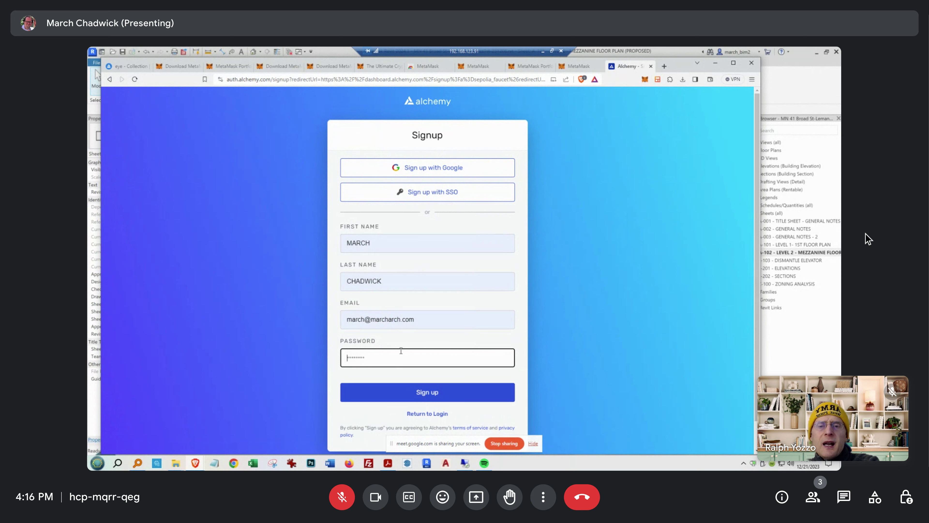
text(***)
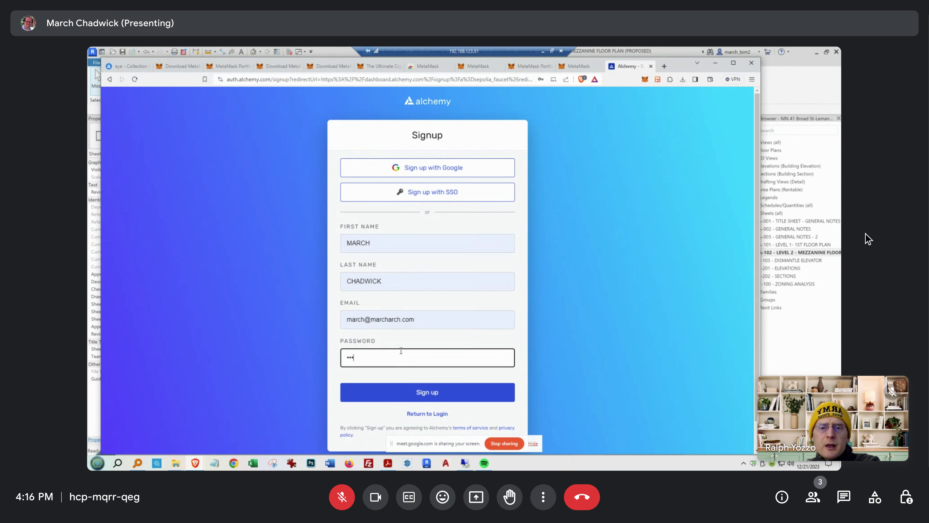
text(*******)
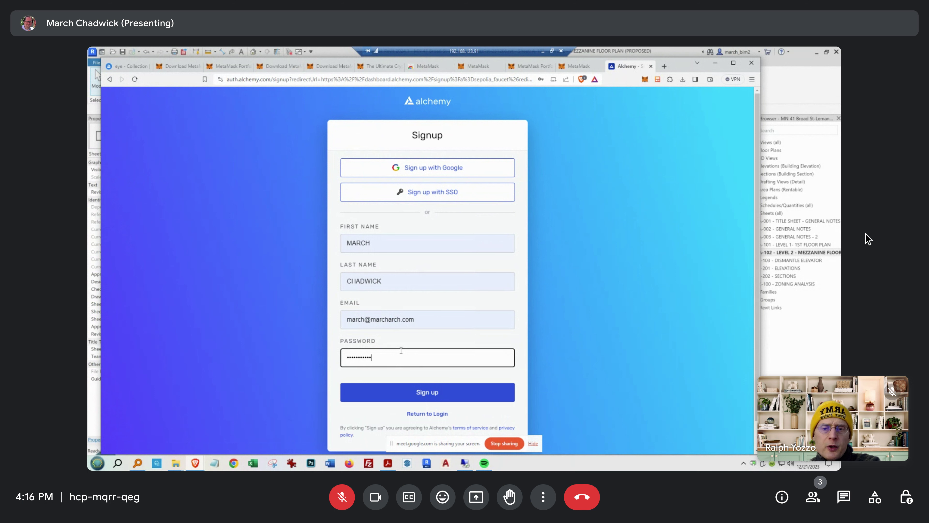
key(BackSpace)
key(BackSpace)
key(BackSpace)
key(BackSpace)
key(BackSpace)
key(BackSpace)
key(BackSpace)
text(*****)
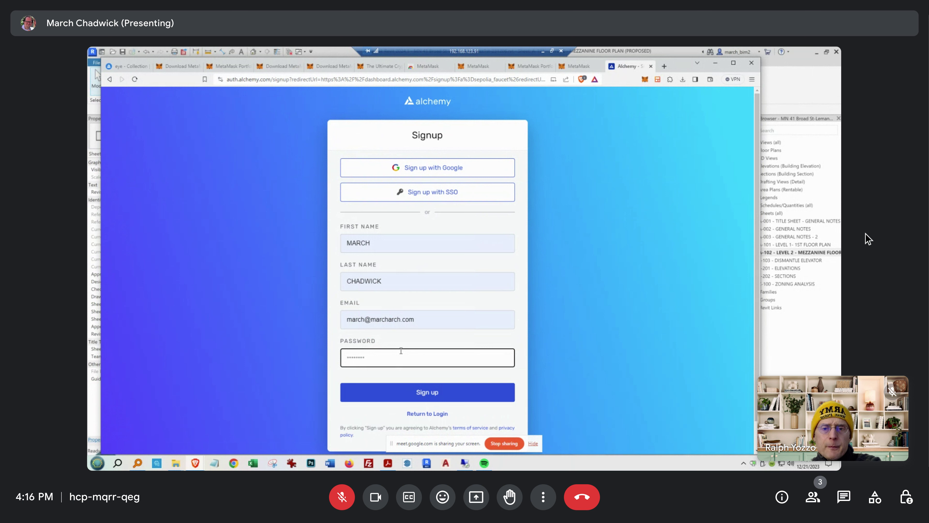
key(ctrl+a)
key(BackSpace)
text(••)
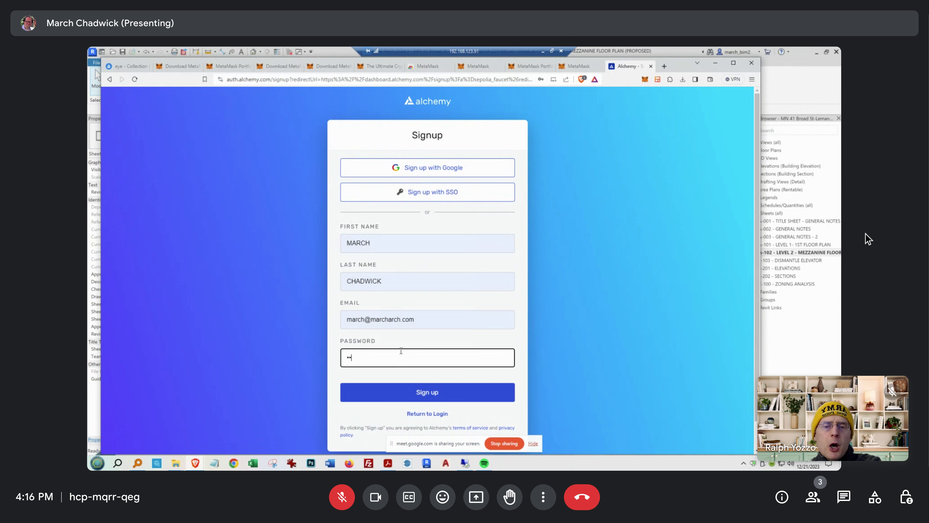
text(••••••)
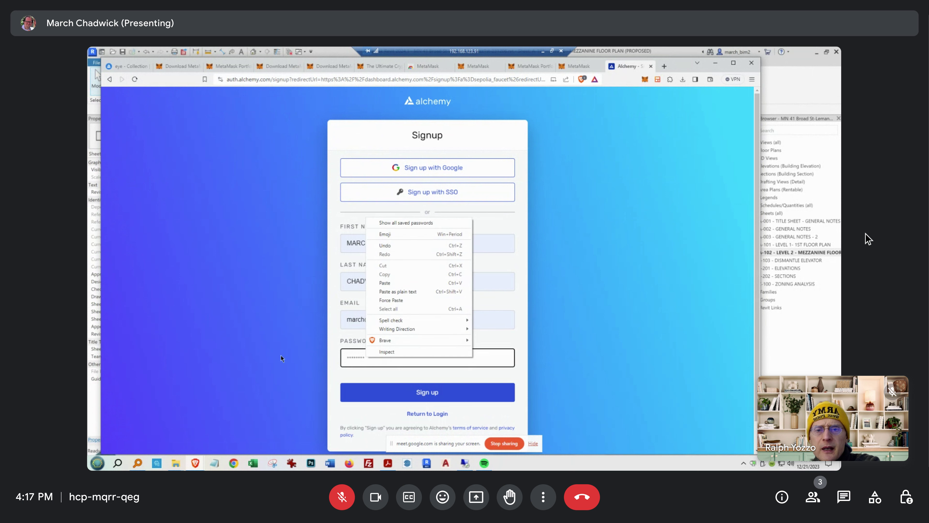
Replace the Alchemy password with a retyped one, submit Sign up, and close the verification popup.
click(281, 338)
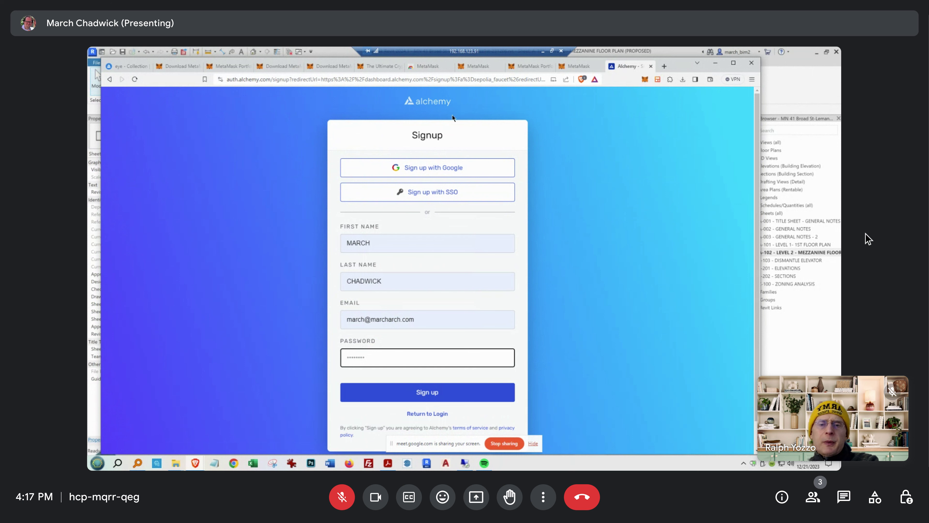
key(ctrl+a)
key(BackSpace)
text(••)
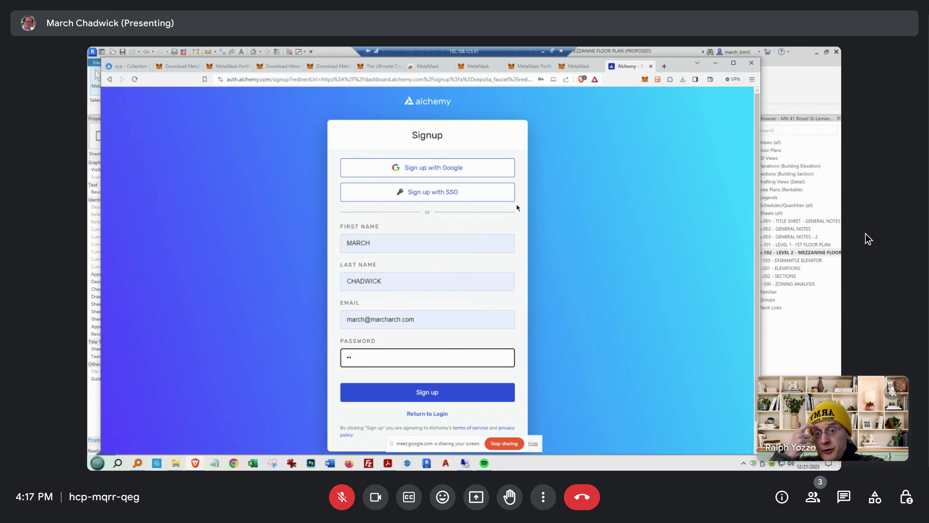
text(*****)
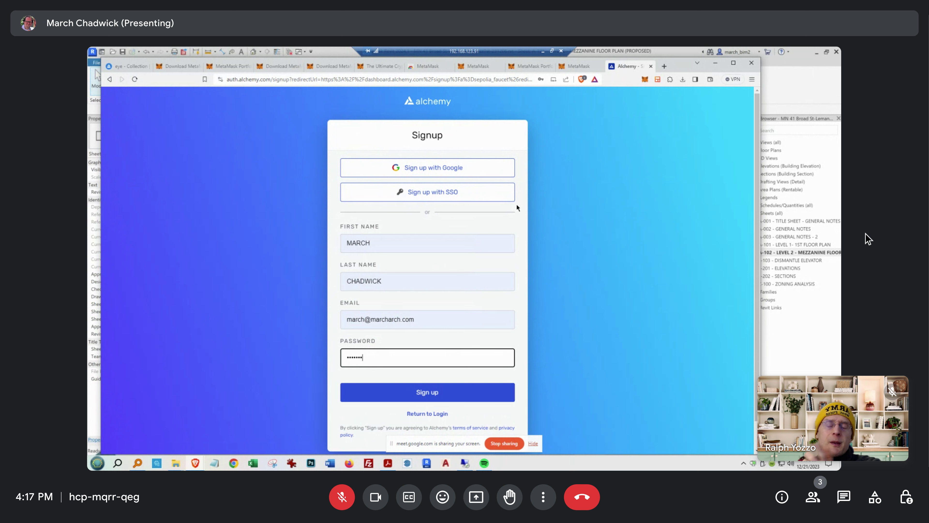
text(***)
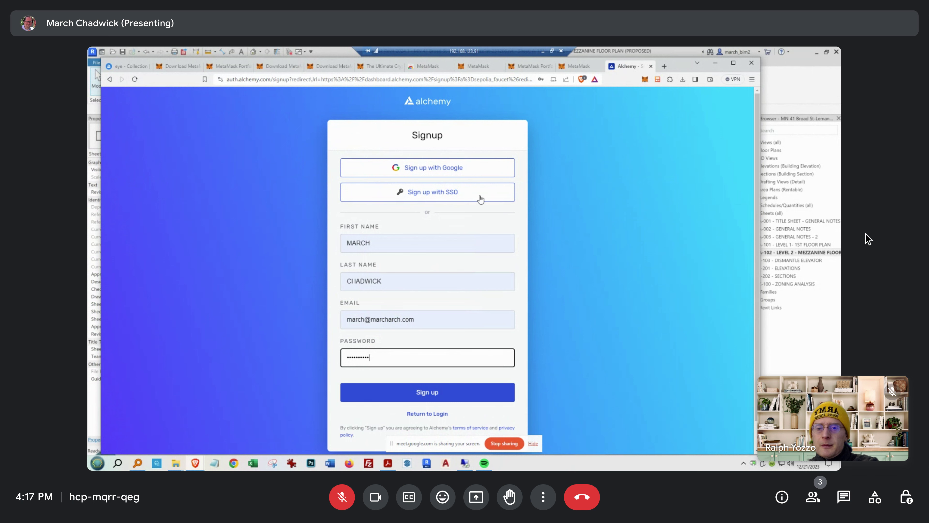
click(440, 394)
click(467, 299)
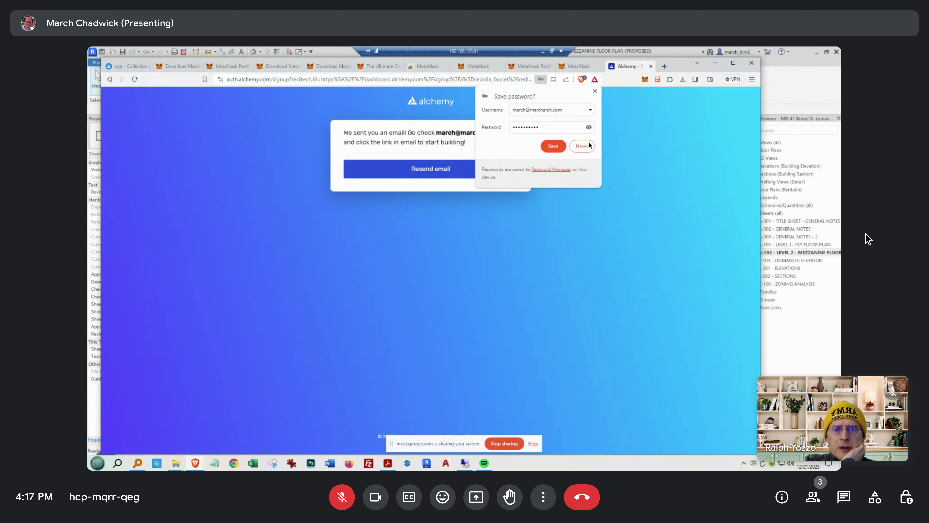
Decline the browser's save-password offer and highlight the e-mail confirmation message.
click(589, 145)
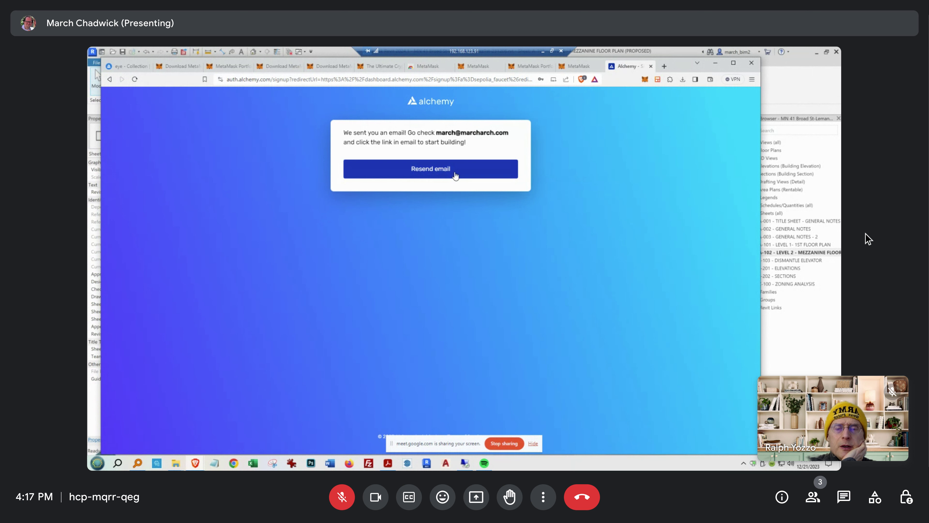
drag(353, 132, 496, 131)
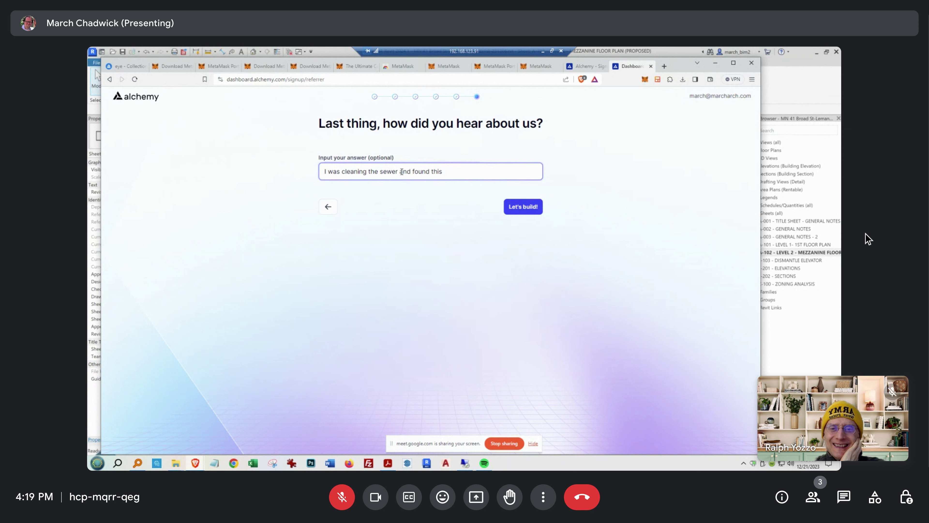
Append ' website.' to the onboarding answer and finish with Let's build!
text(website.)
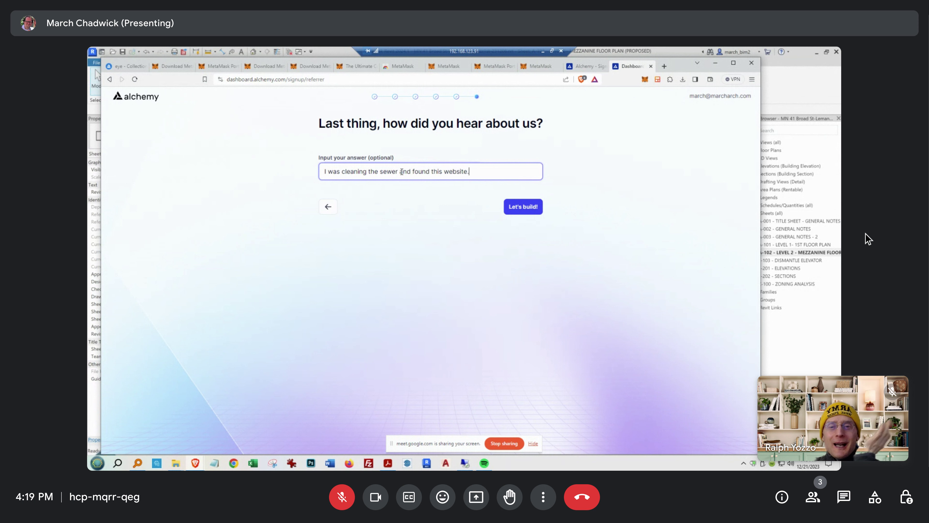
click(536, 206)
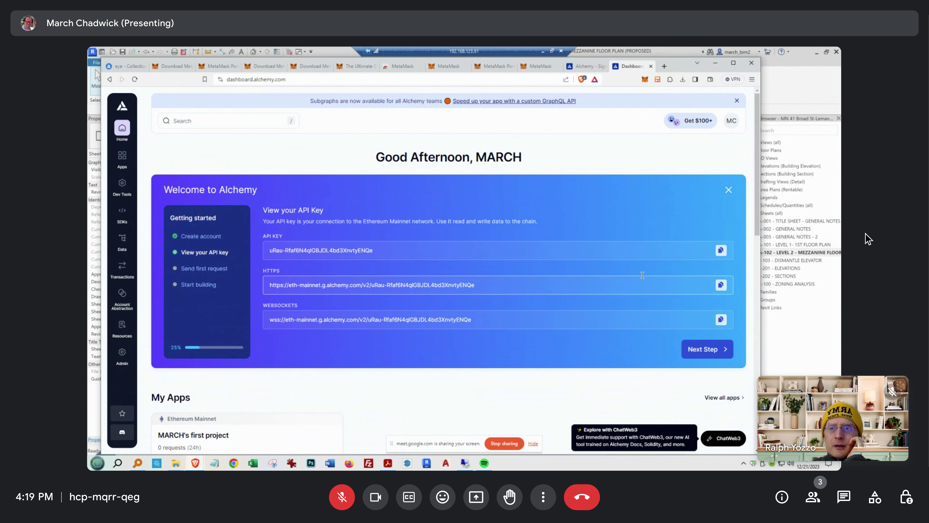
Return from the Alchemy dashboard to the signup tab and reopen the Ethereum Sepolia Faucet page.
scroll(502, 299, down, 2)
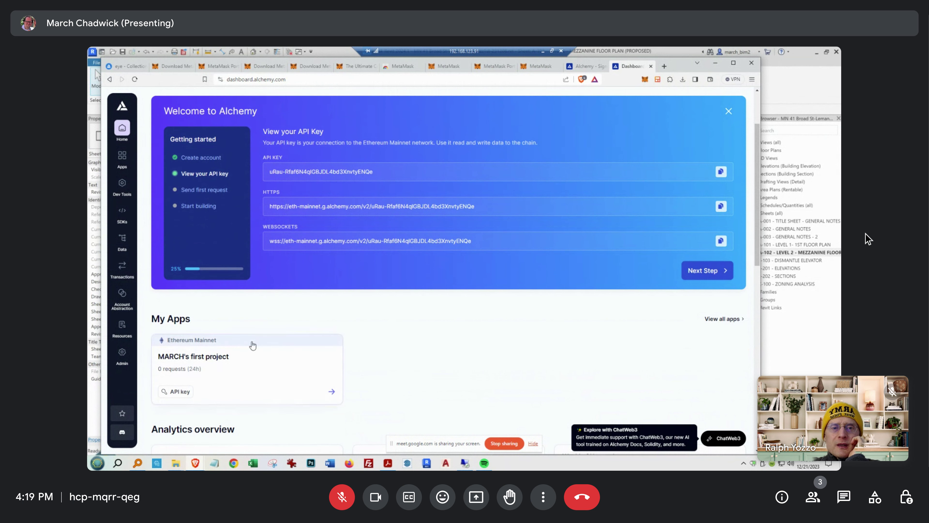
scroll(418, 277, up, 2)
key(ctrl+shift+Tab)
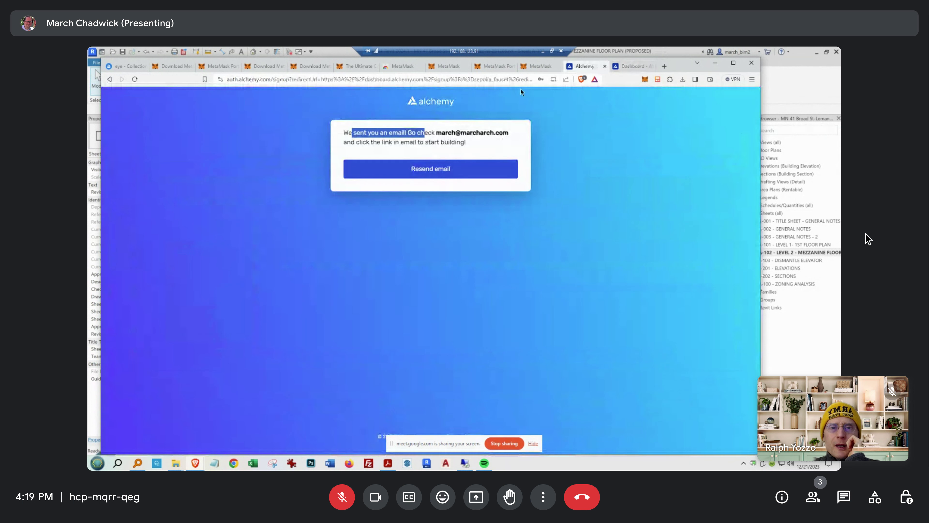
click(480, 181)
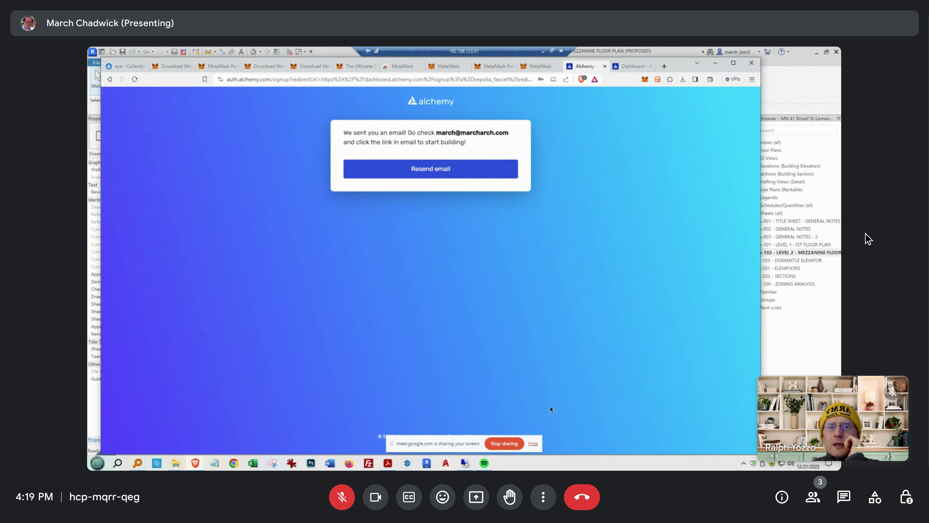
click(135, 80)
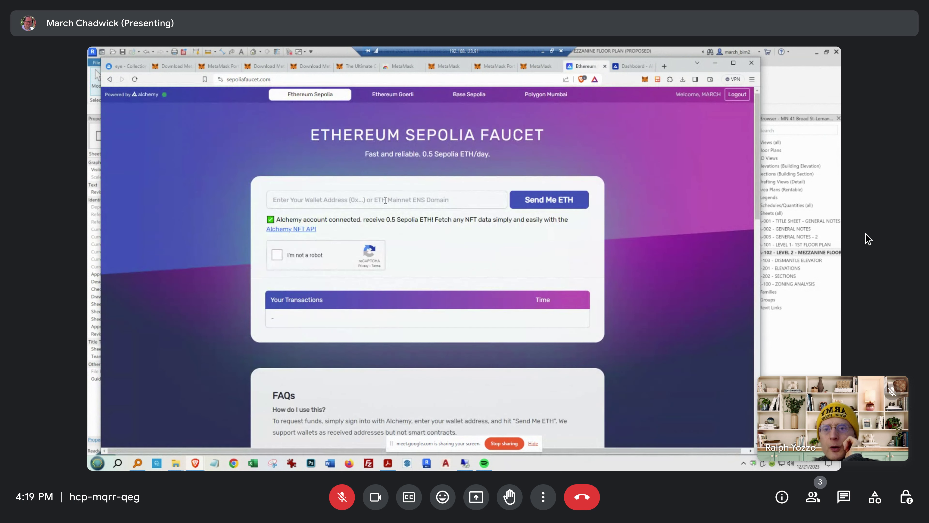
Paste the MetaMask wallet address into the faucet's address field and try submitting.
click(630, 66)
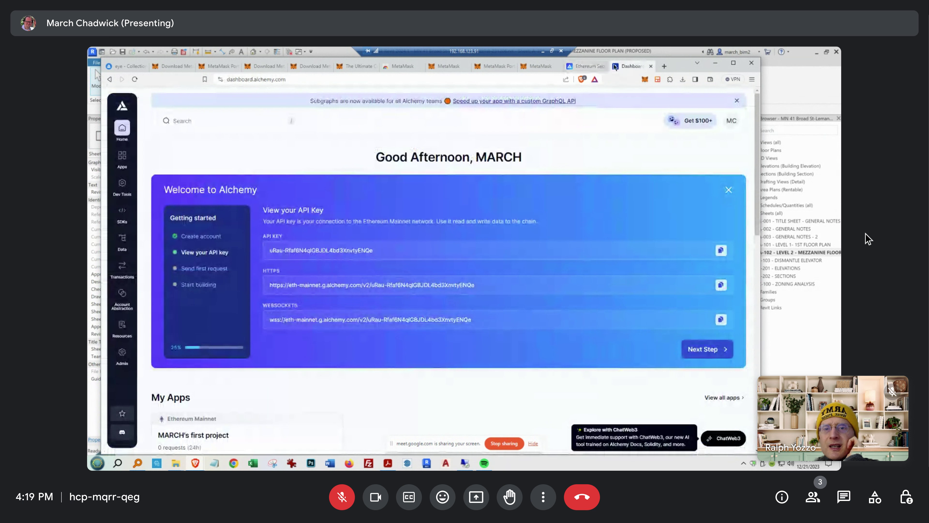
click(584, 67)
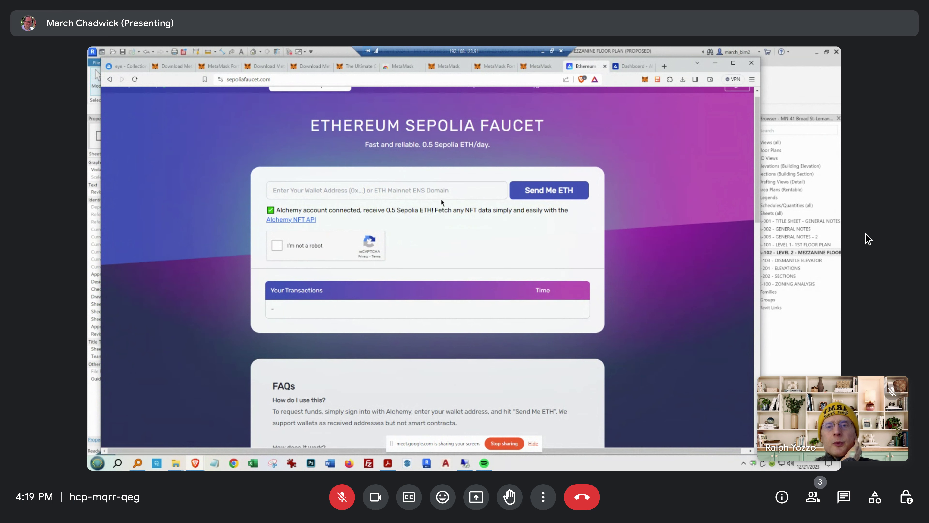
click(398, 196)
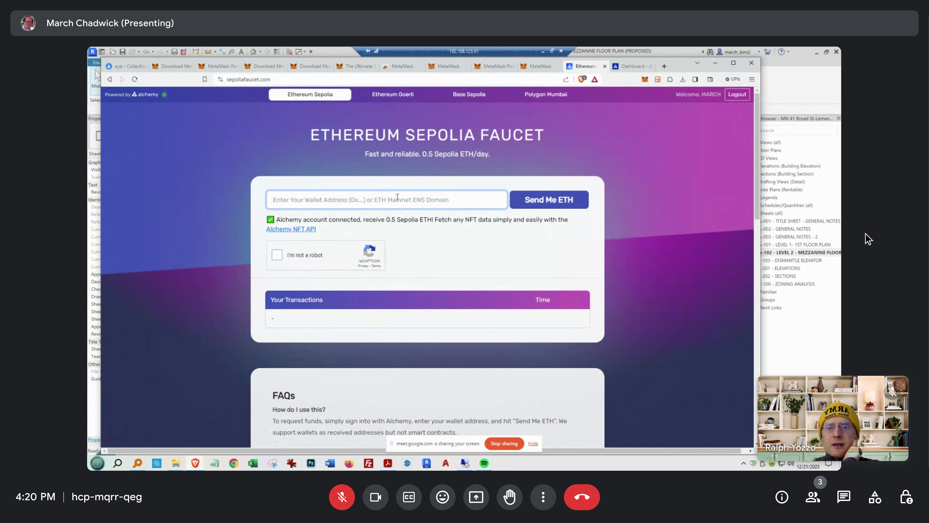
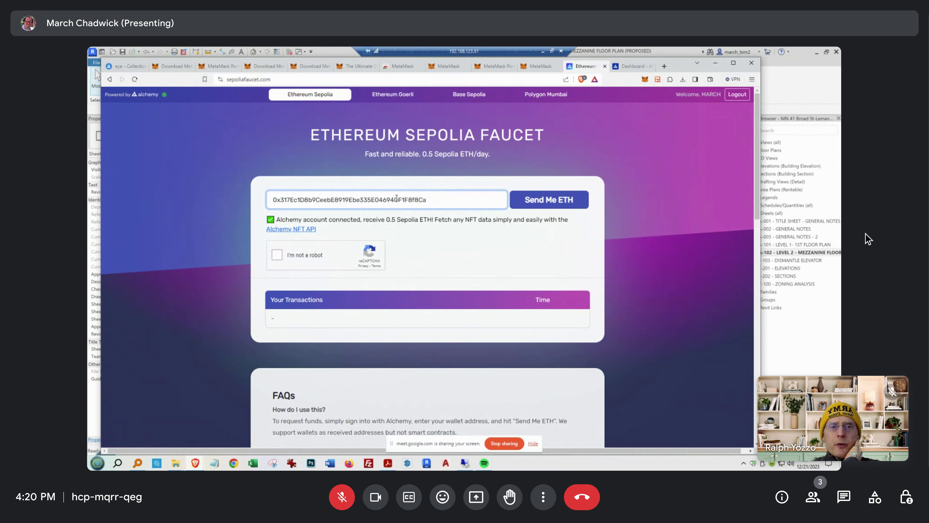
click(557, 201)
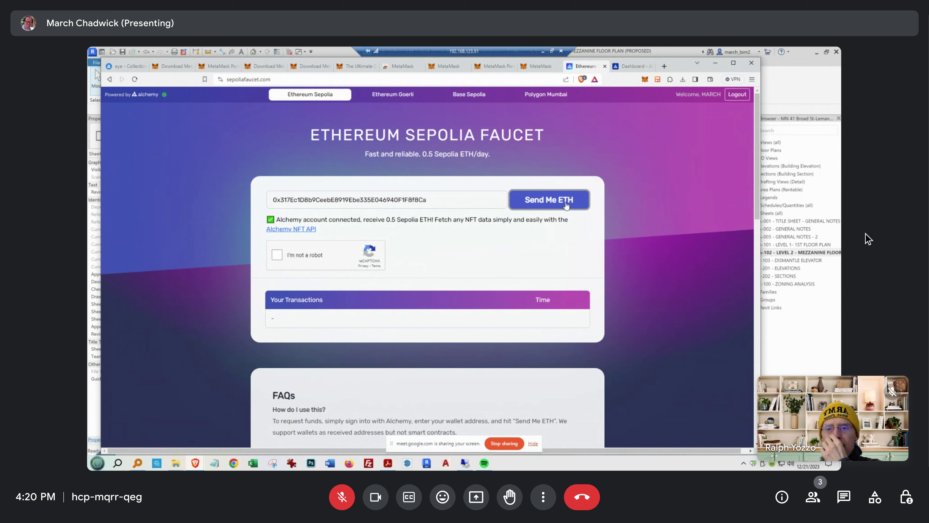
Pass the traffic-light reCAPTCHA and request 0.5 Sepolia ETH with Send Me ETH.
click(277, 253)
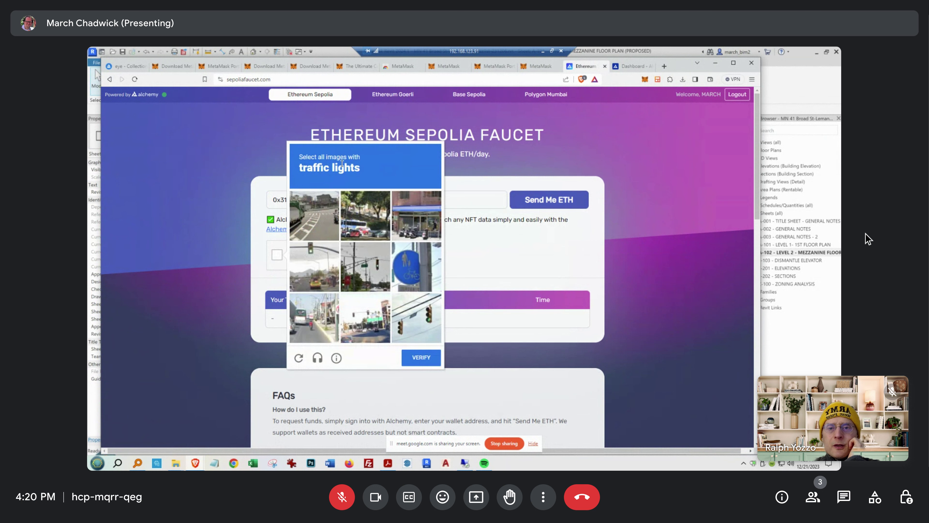
click(313, 263)
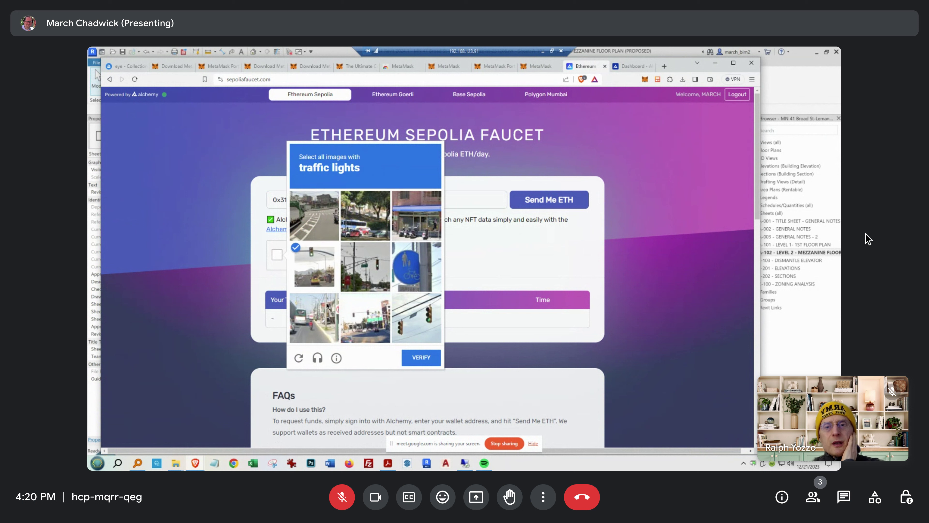
click(365, 317)
click(416, 317)
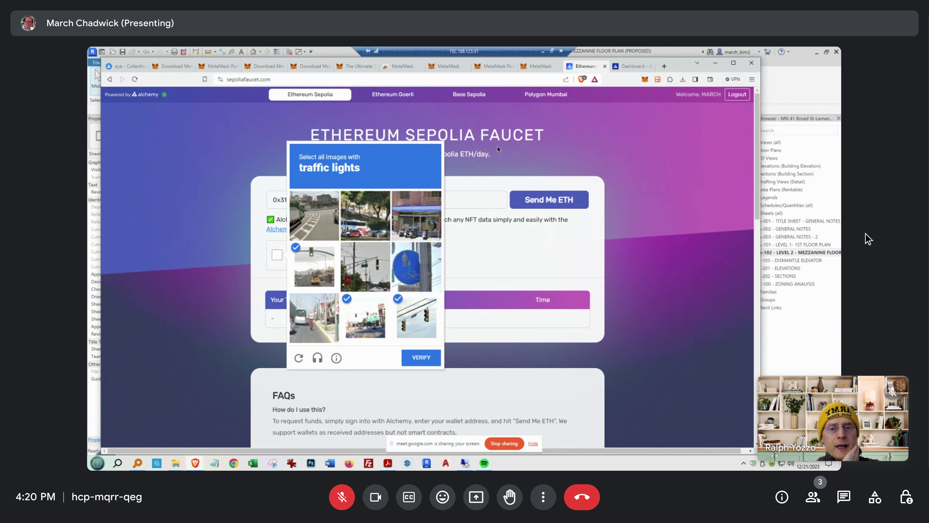
click(421, 357)
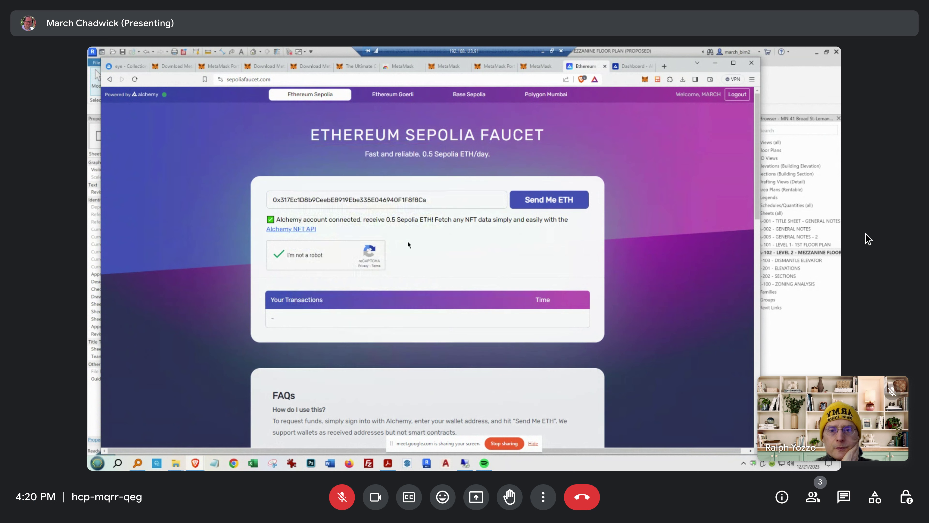
click(549, 199)
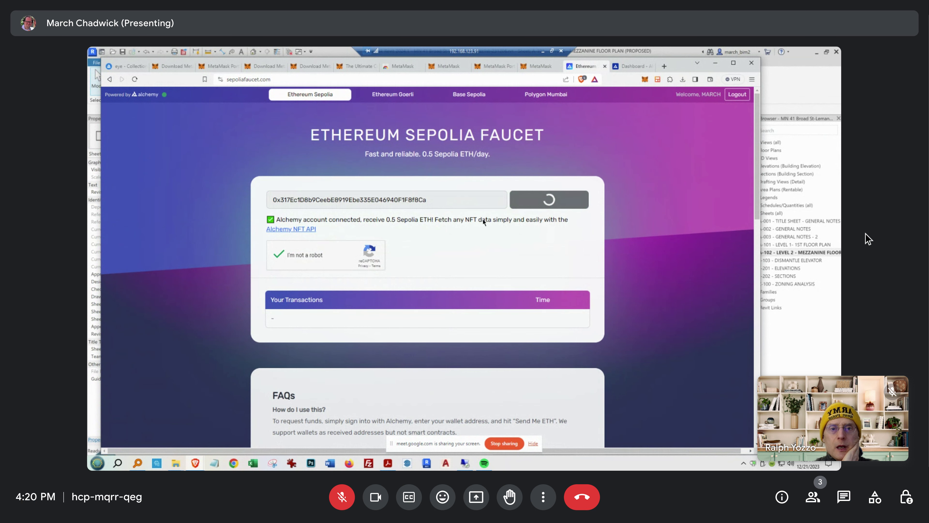
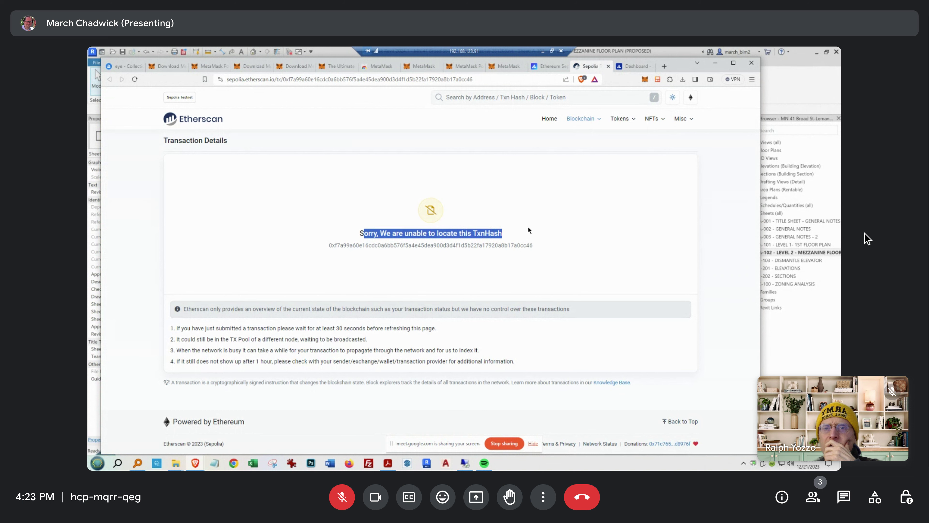
Reload Etherscan, move to the Sepolia faucet tab, dismiss its red overlay, and reload the faucet.
click(135, 80)
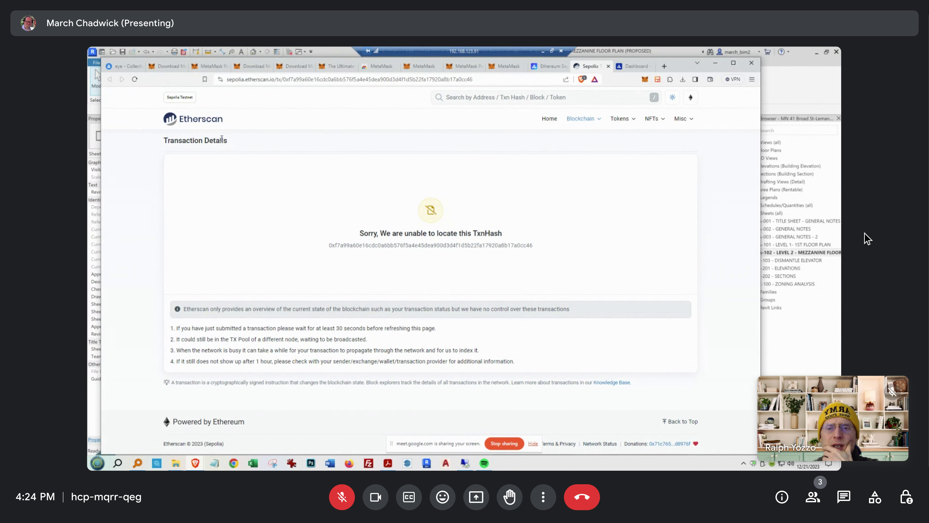
click(555, 67)
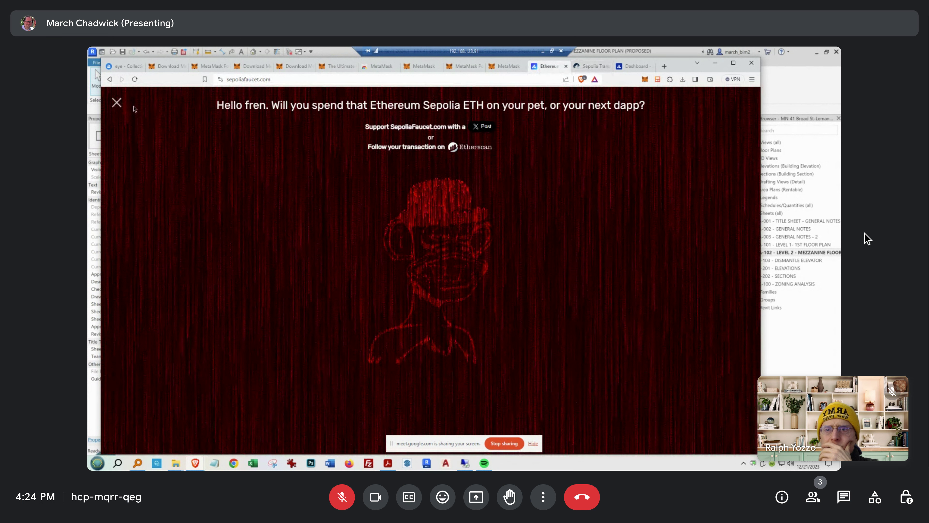
click(117, 102)
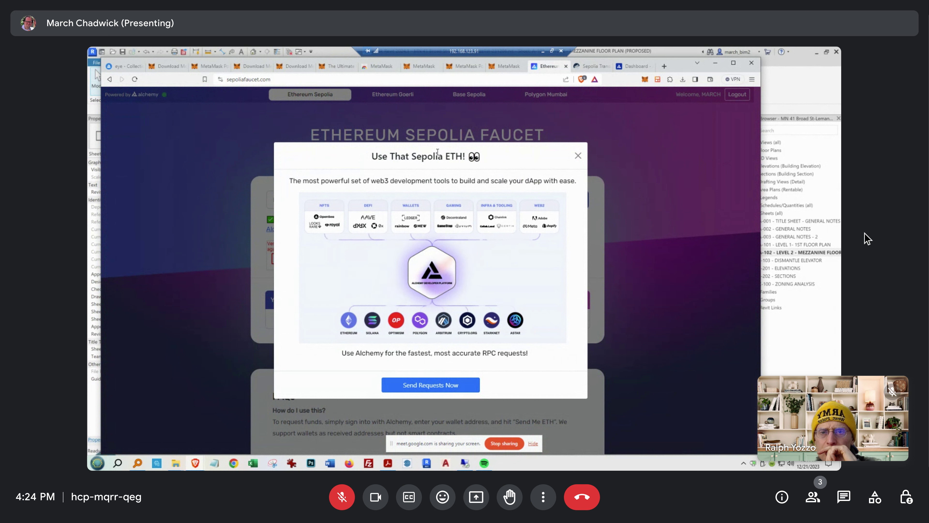
drag(378, 157, 457, 154)
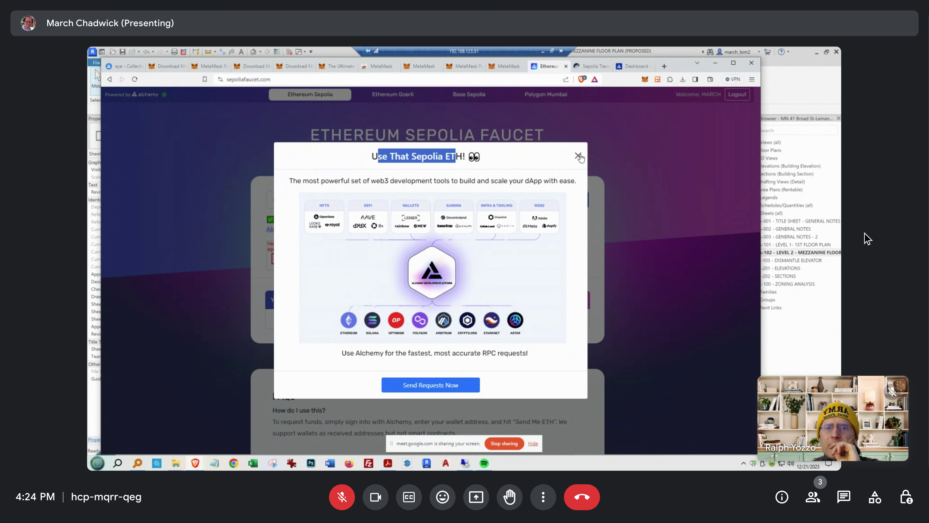
click(135, 79)
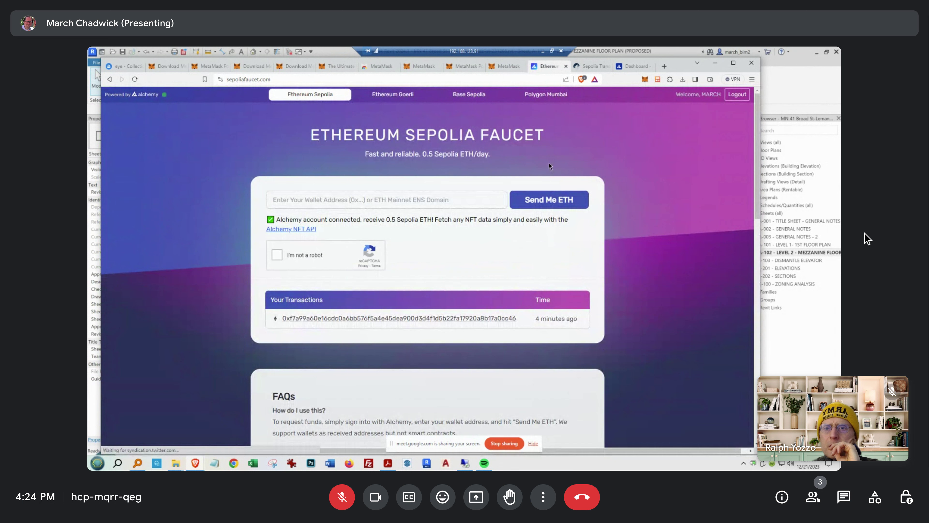
Paste the wallet address into the faucet and pass the bicycle-image captcha.
click(412, 198)
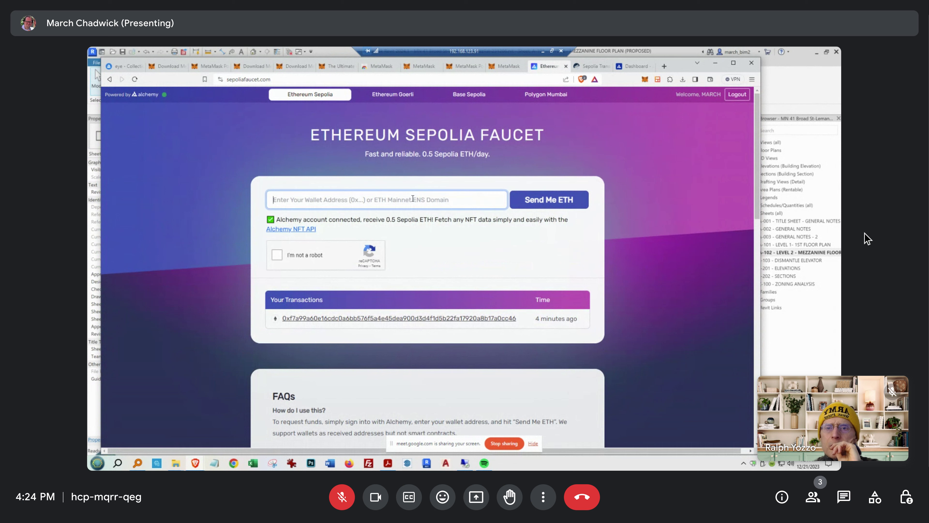
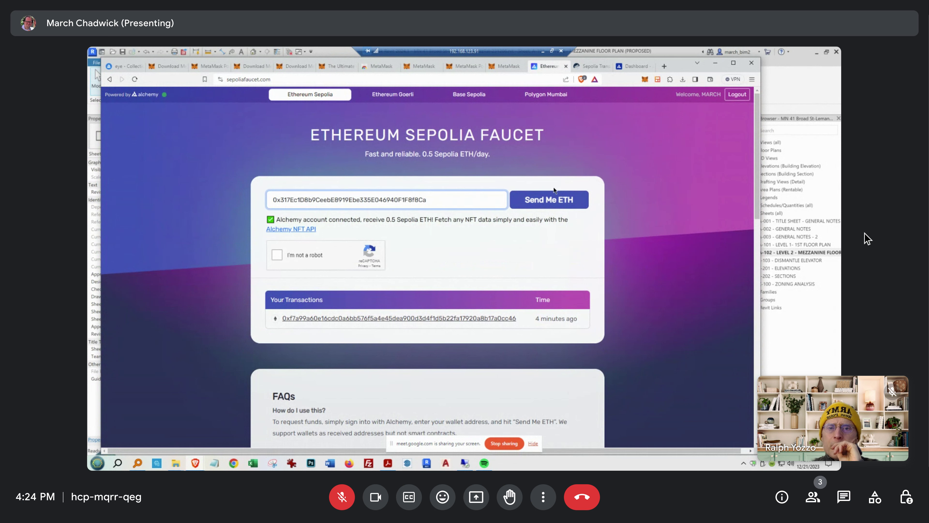
click(281, 257)
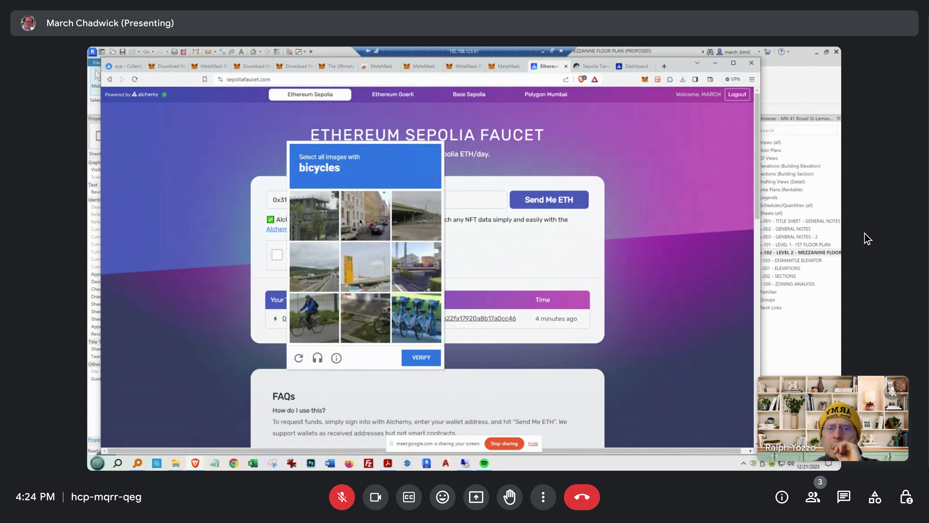
click(317, 322)
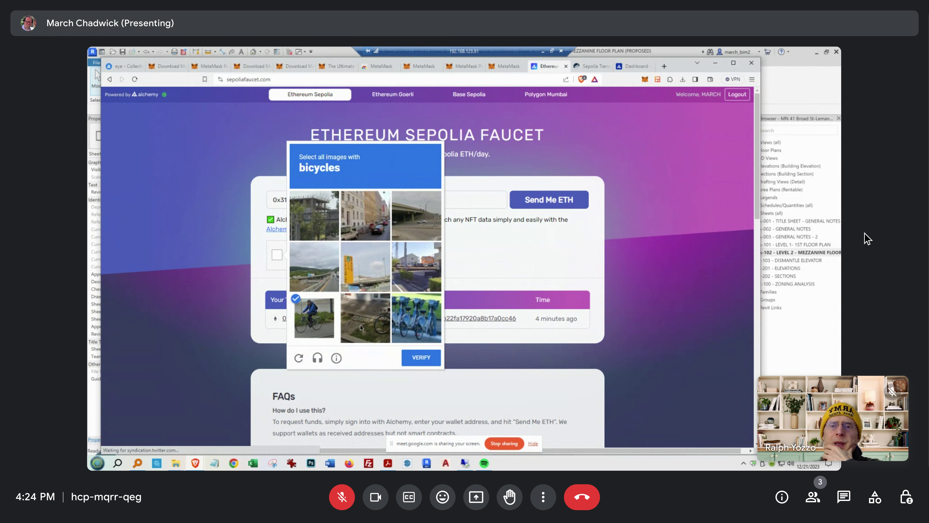
click(365, 319)
click(405, 327)
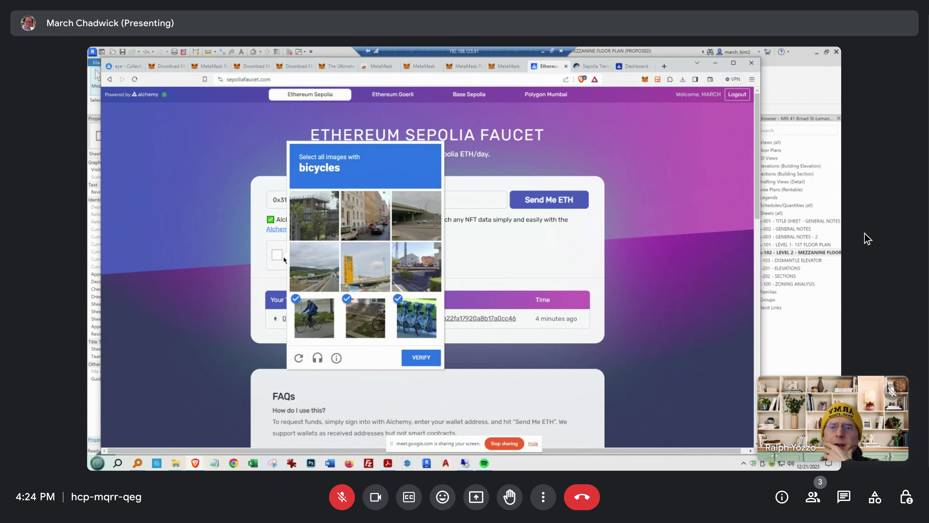
click(426, 359)
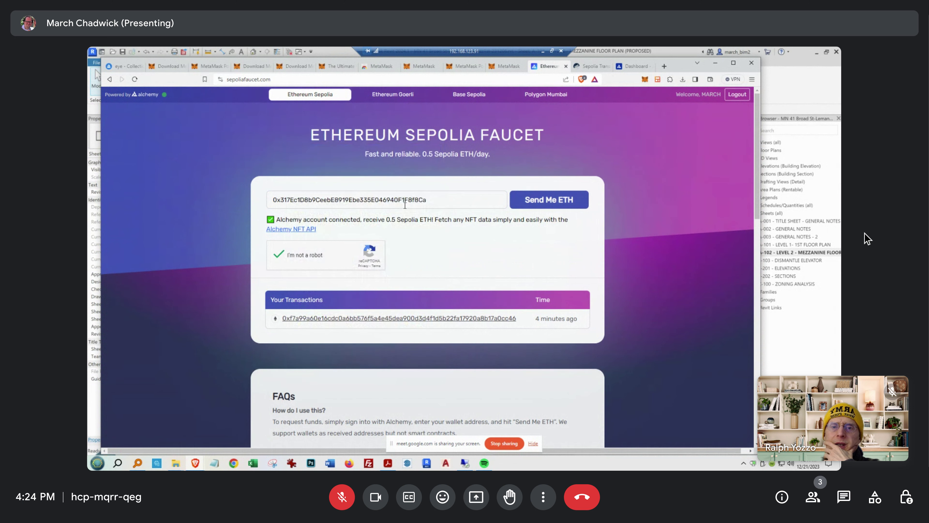
Request Sepolia ETH, dismiss the 24-hour limit error, and open the earlier transaction on Etherscan.
click(564, 202)
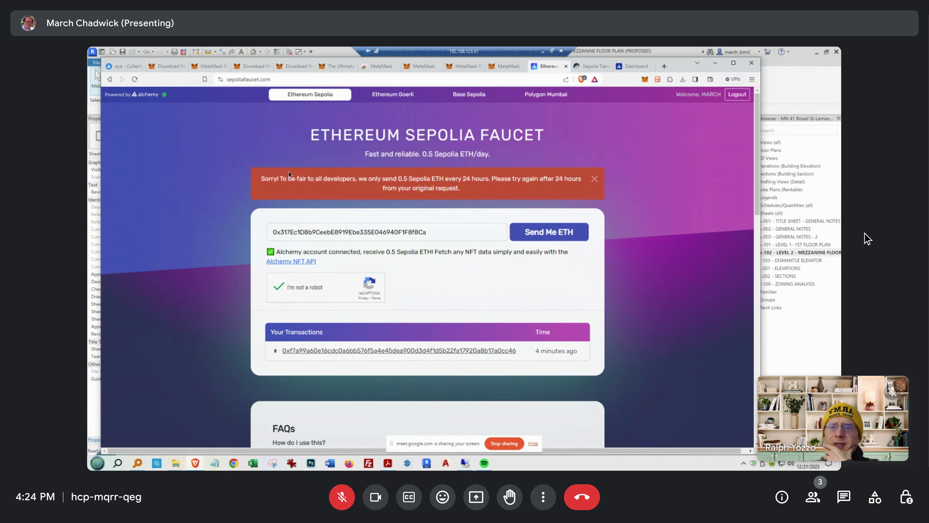
drag(273, 178, 511, 188)
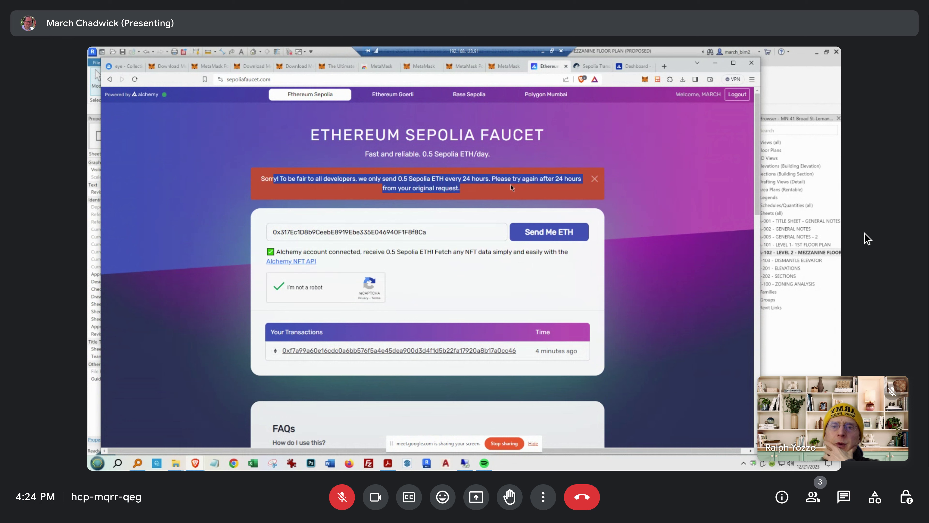
click(593, 179)
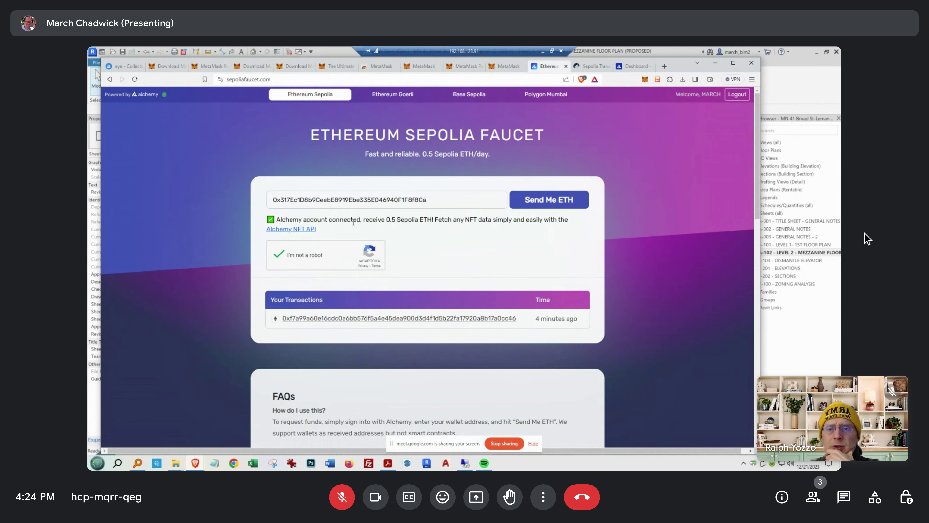
scroll(329, 213, down, 8)
scroll(329, 214, up, 8)
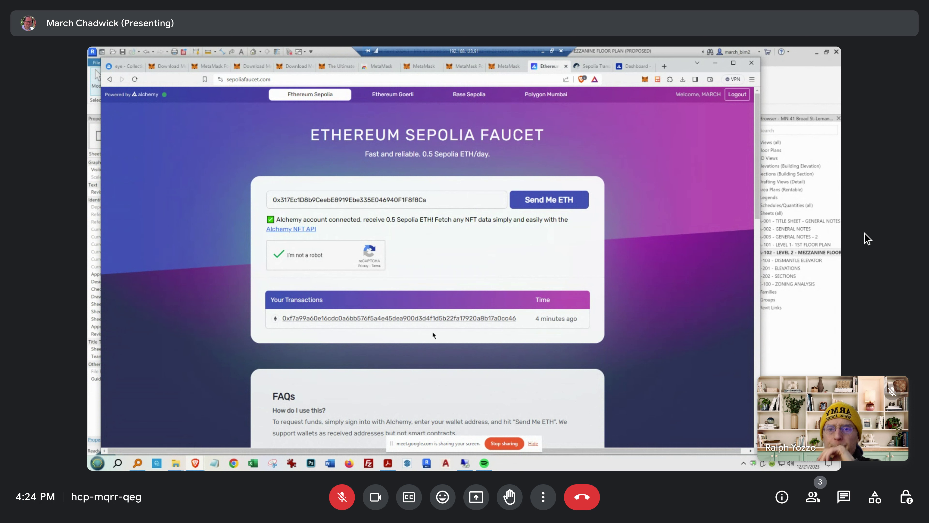
click(456, 319)
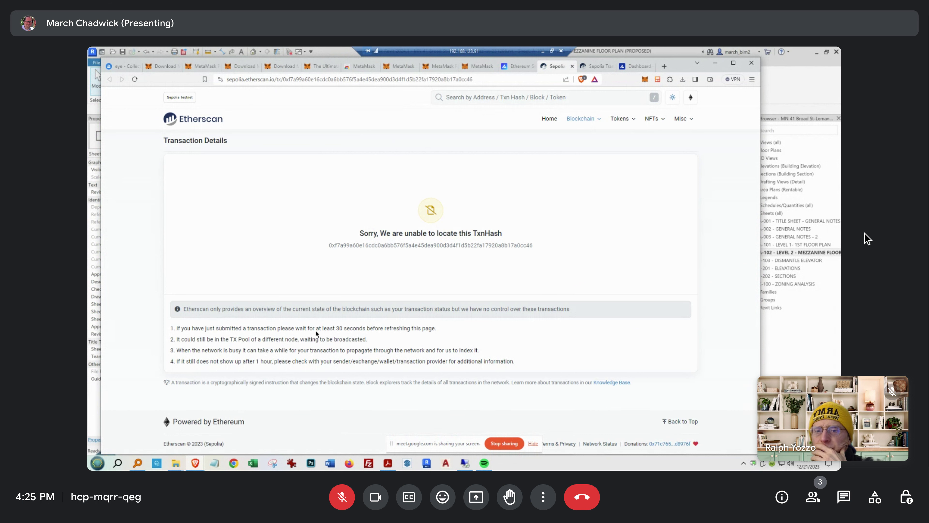
click(646, 78)
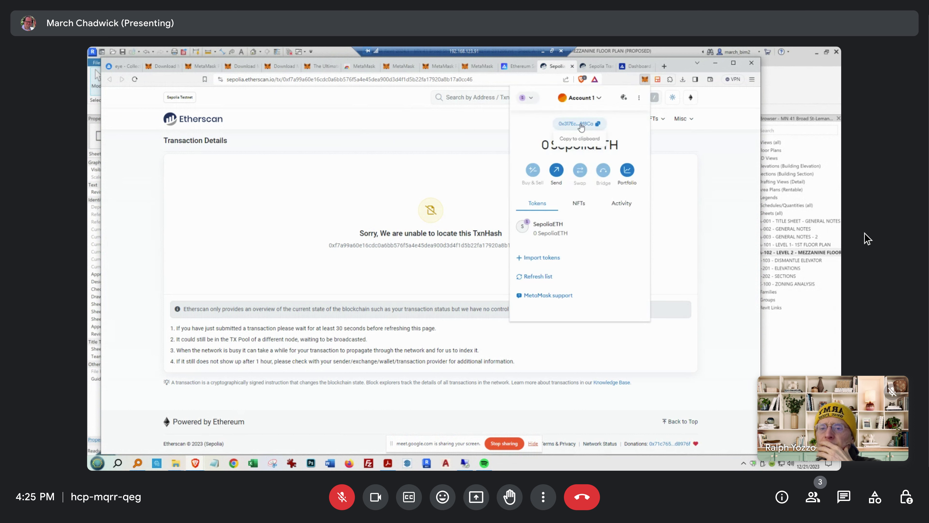
click(599, 125)
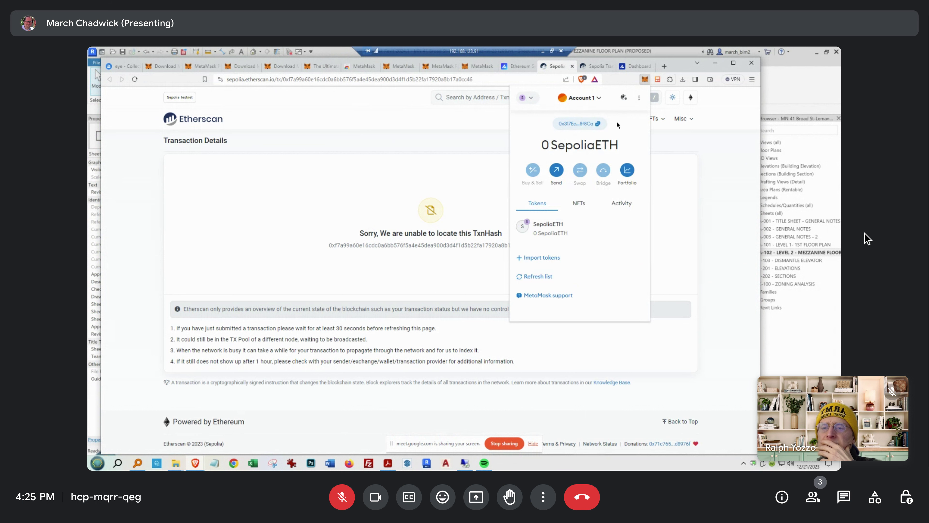
click(464, 146)
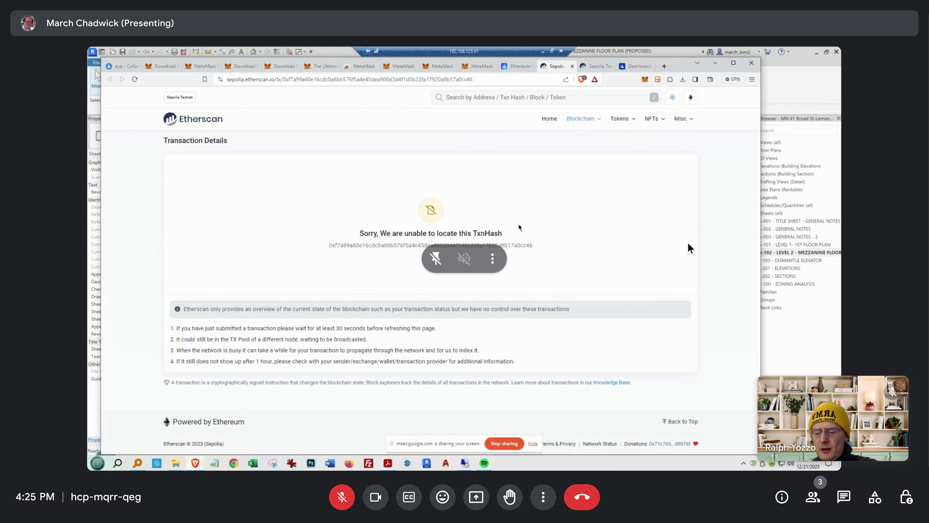
Alt+Tab away and back to the Meet window, then restore Chrome down from maximized.
key(alt+Tab)
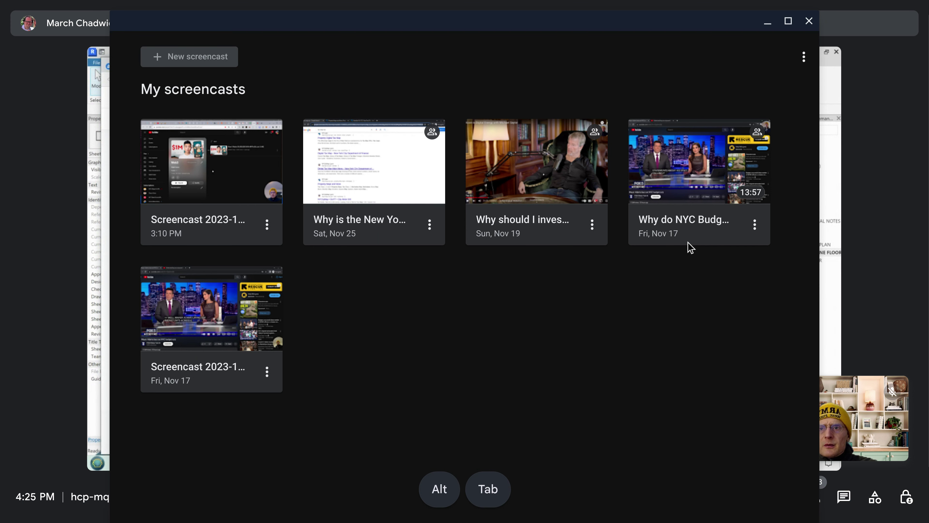
key(alt+Tab)
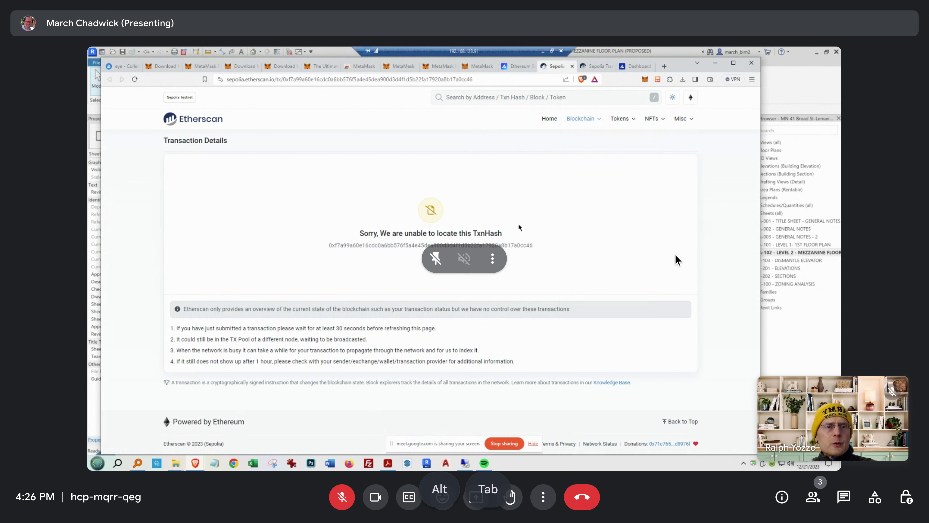
mouse_move(418, 22)
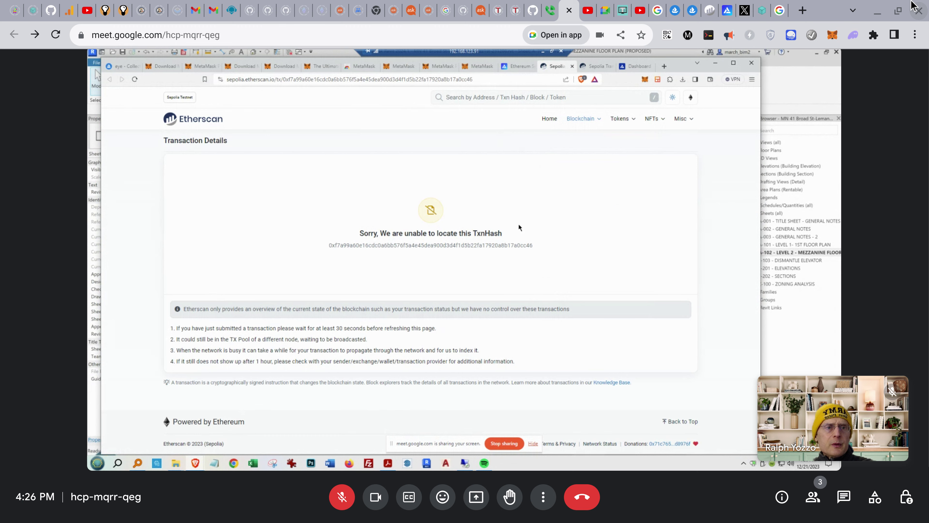
click(897, 21)
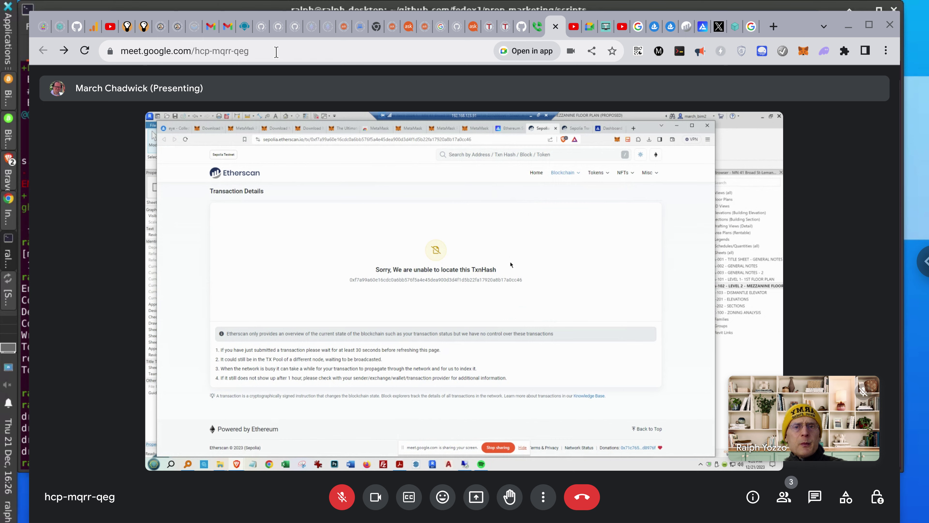
From Gmail, begin a MetaMask SepoliaETH send, abandon it, and return to the Meet call tab.
click(226, 33)
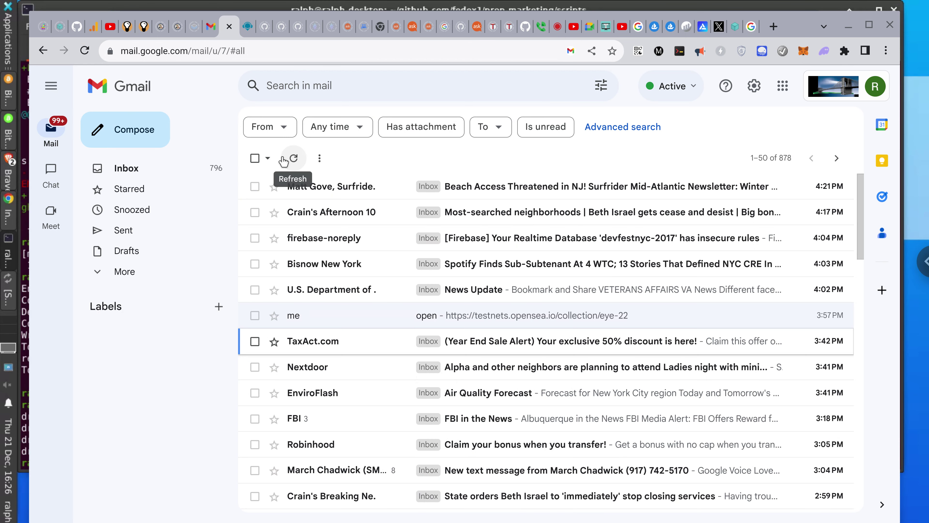
click(801, 53)
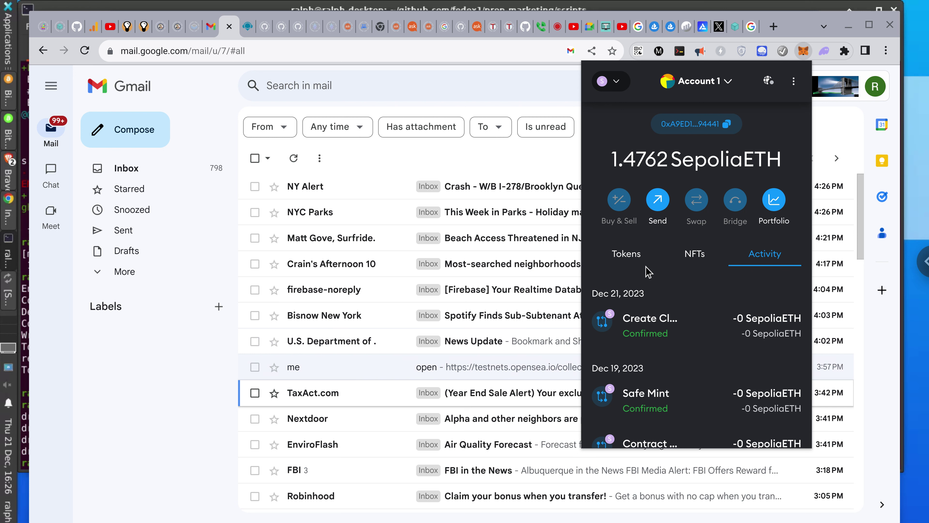
click(658, 205)
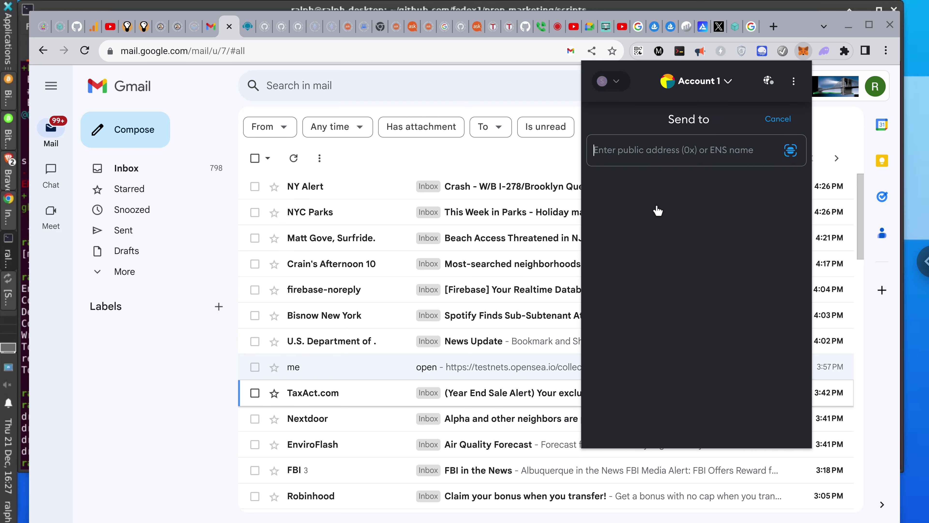
click(634, 150)
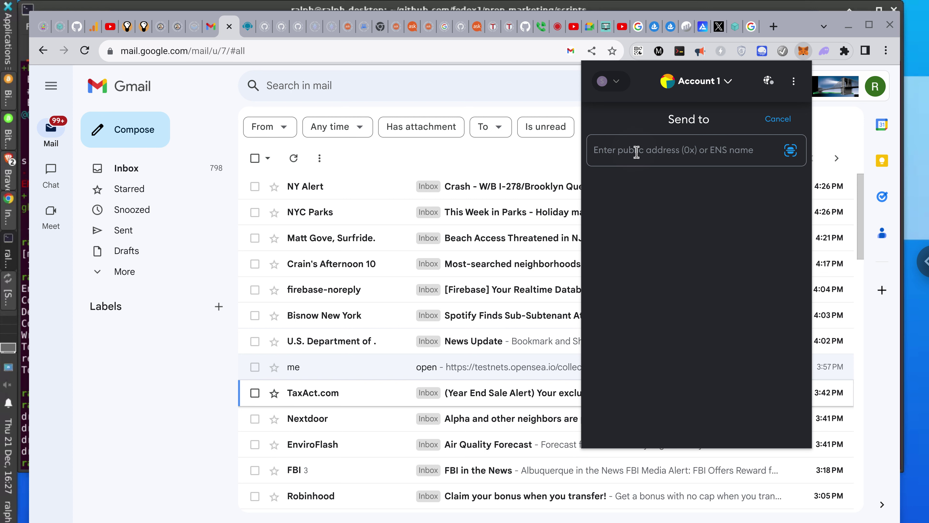
click(413, 114)
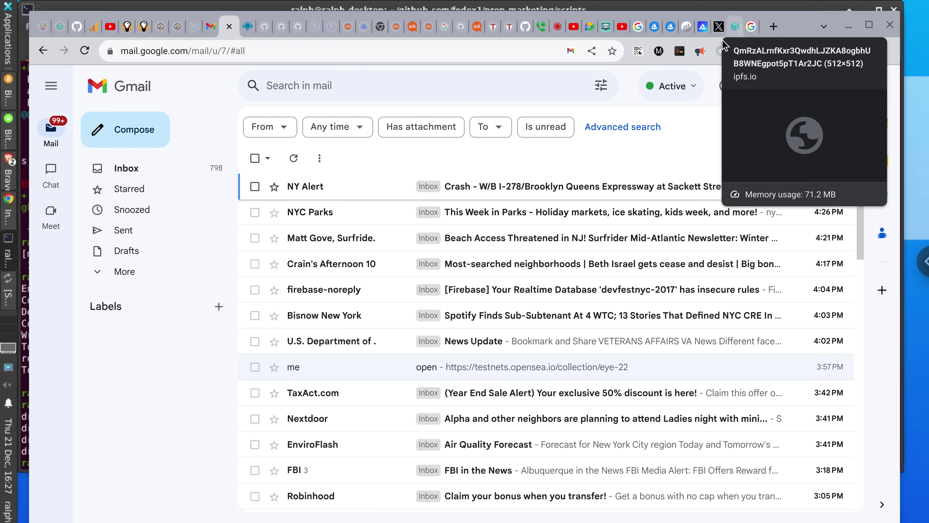
click(557, 26)
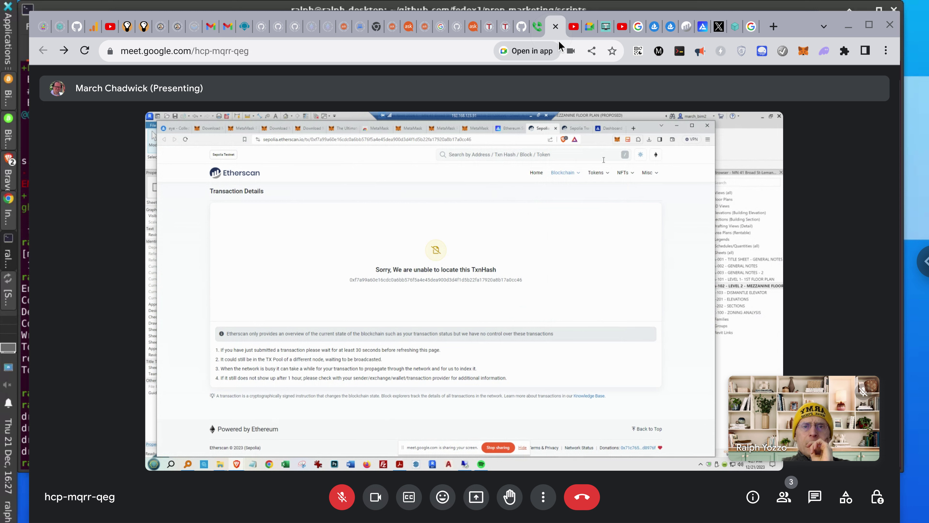
Open the call's More options menu, choose Change layout, and select Sidebar.
mouse_move(370, 335)
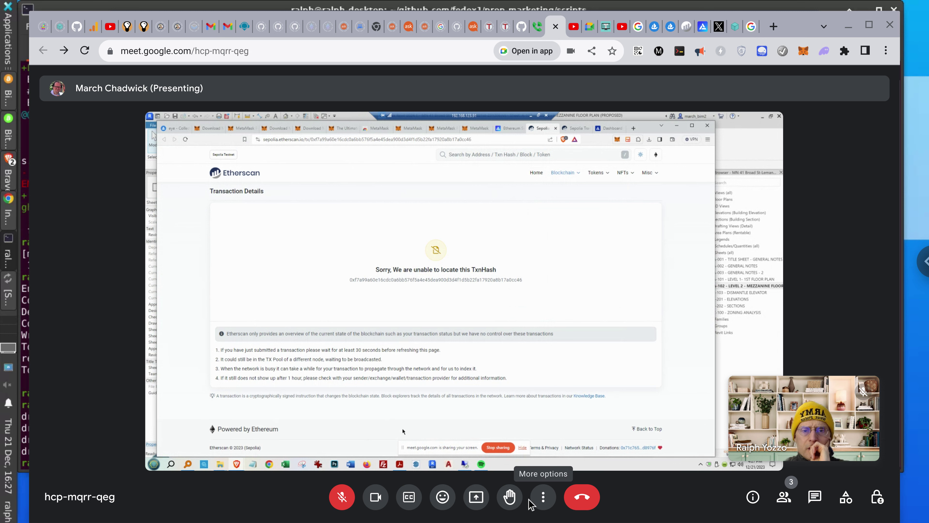
click(532, 501)
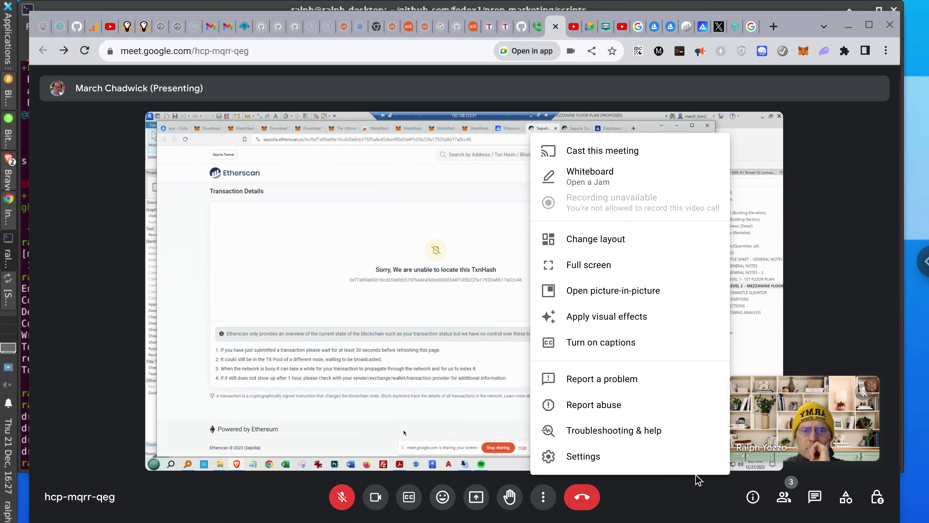
mouse_move(786, 425)
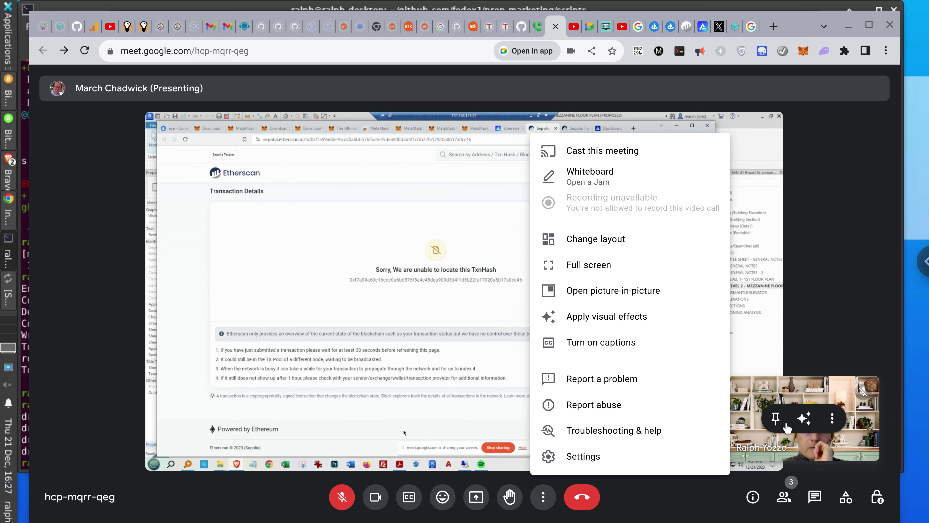
click(859, 433)
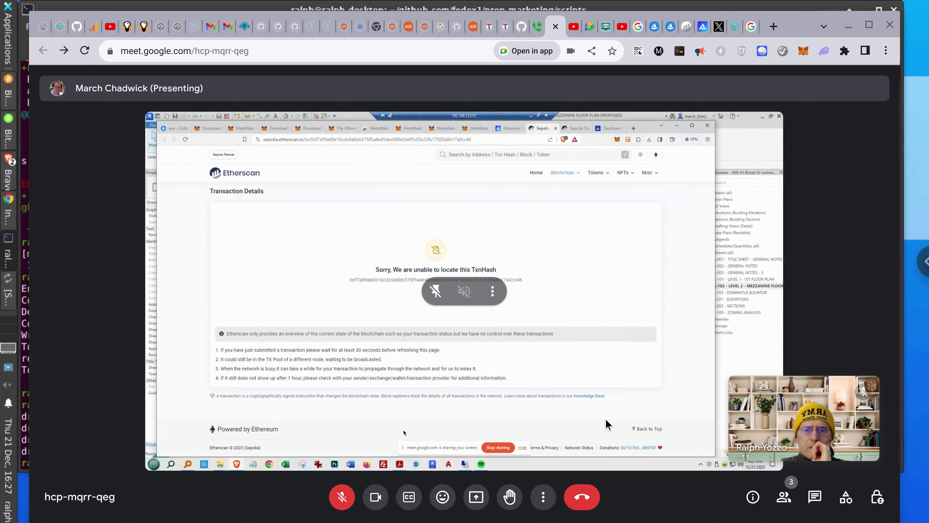
click(543, 496)
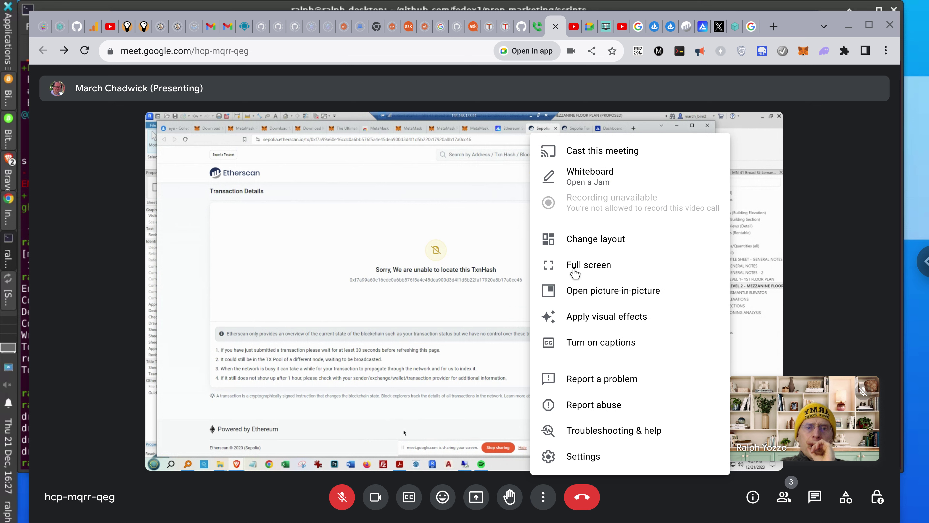
click(582, 243)
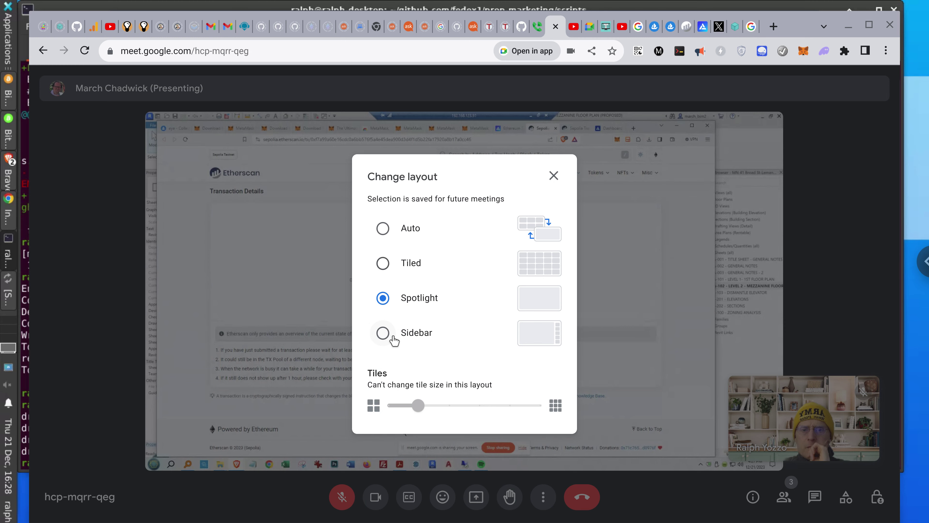
click(384, 333)
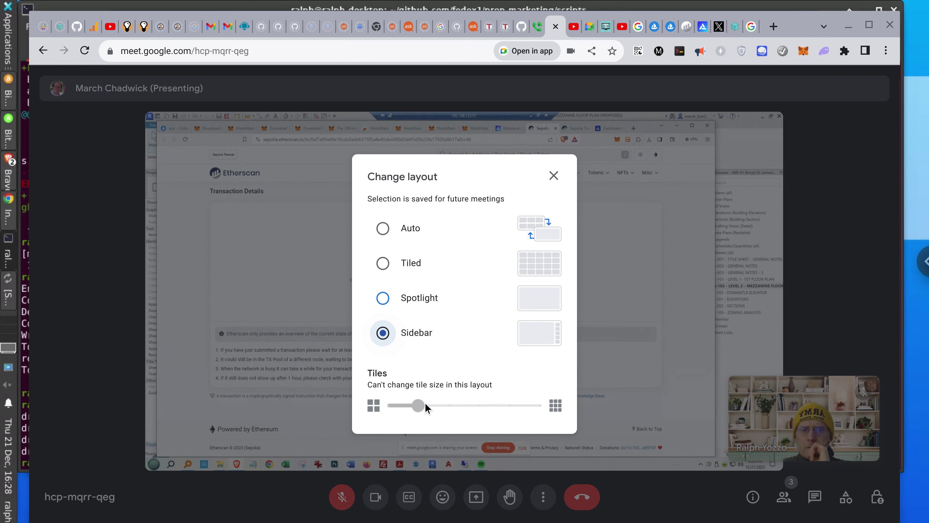
click(734, 234)
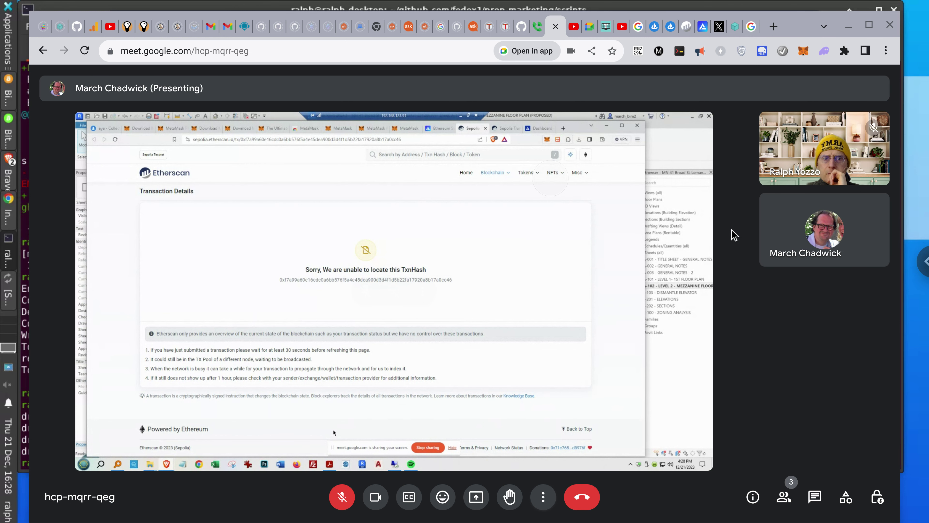
Open and dismiss the presenter tile's options, then open and close the More options menu again.
mouse_move(779, 235)
click(854, 231)
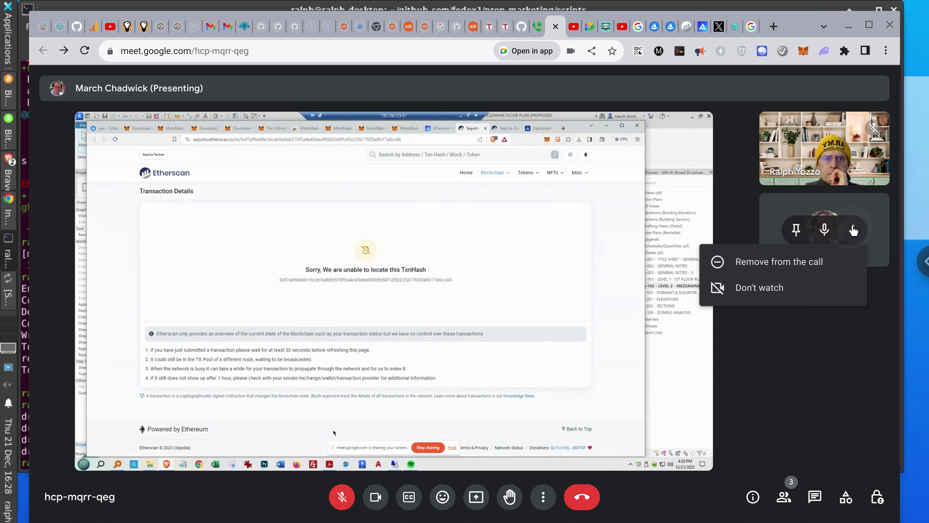
click(798, 343)
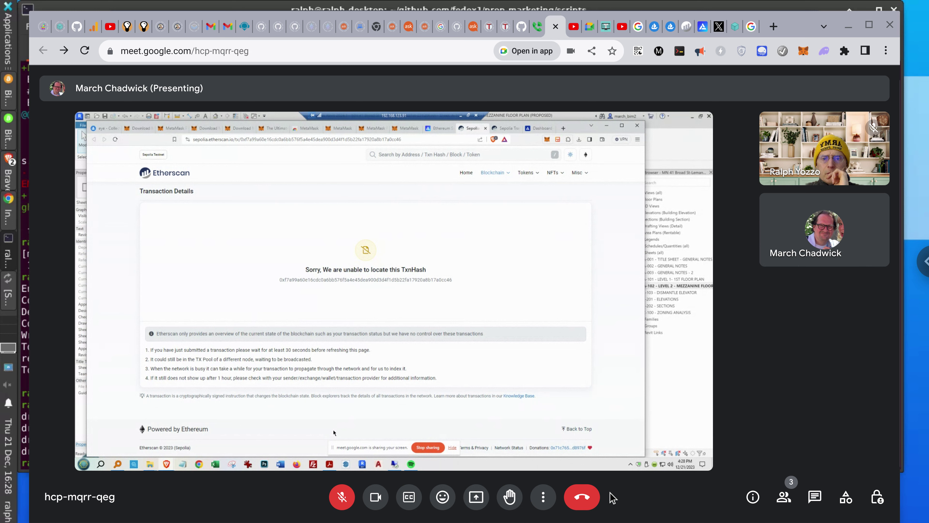
click(544, 498)
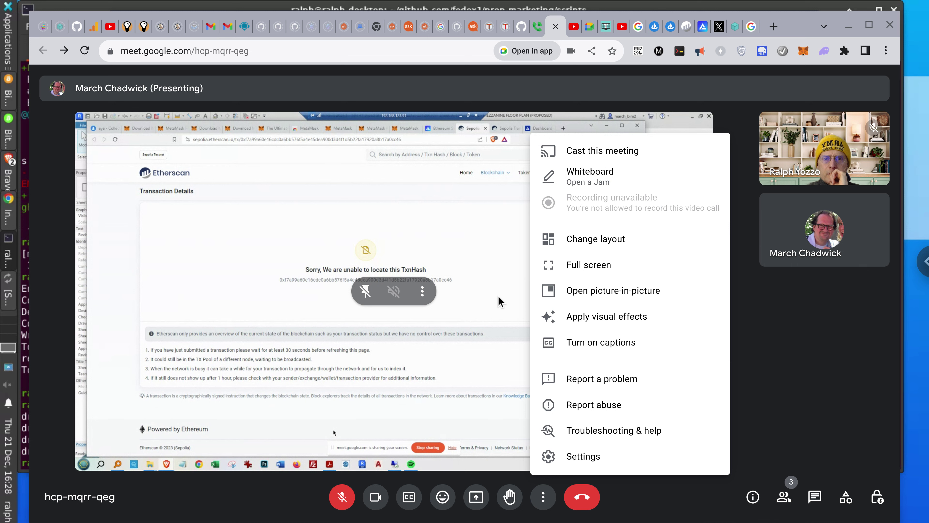
click(516, 333)
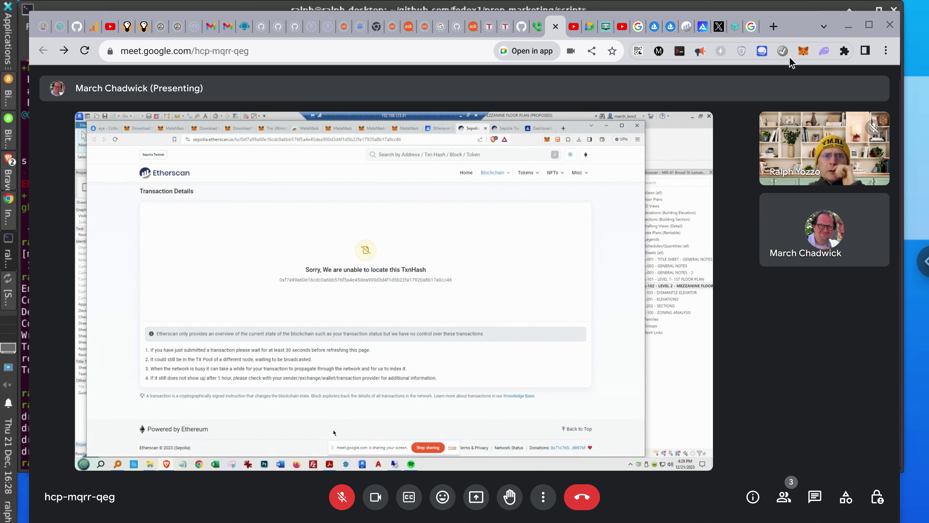
Go through the OpenSea tab to the Sepolia Faucet tab and open the MetaMask wallet there.
click(653, 27)
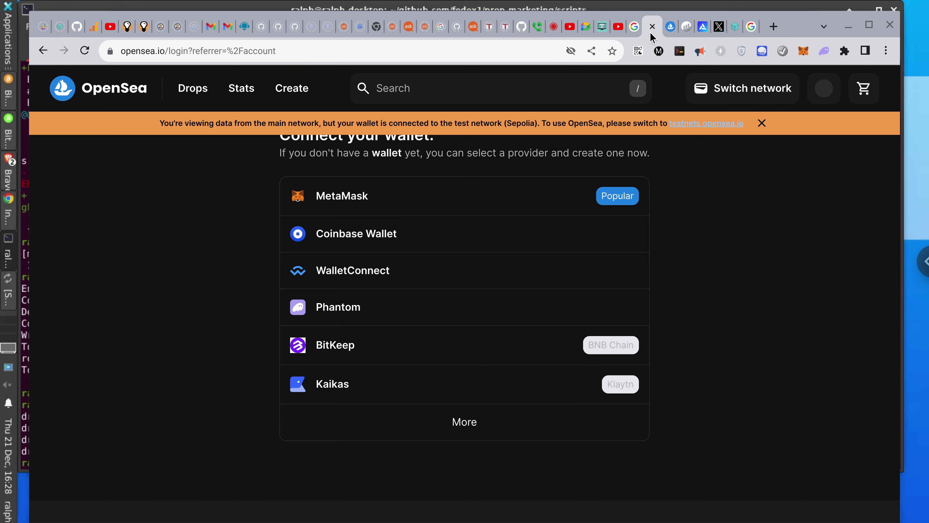
click(704, 28)
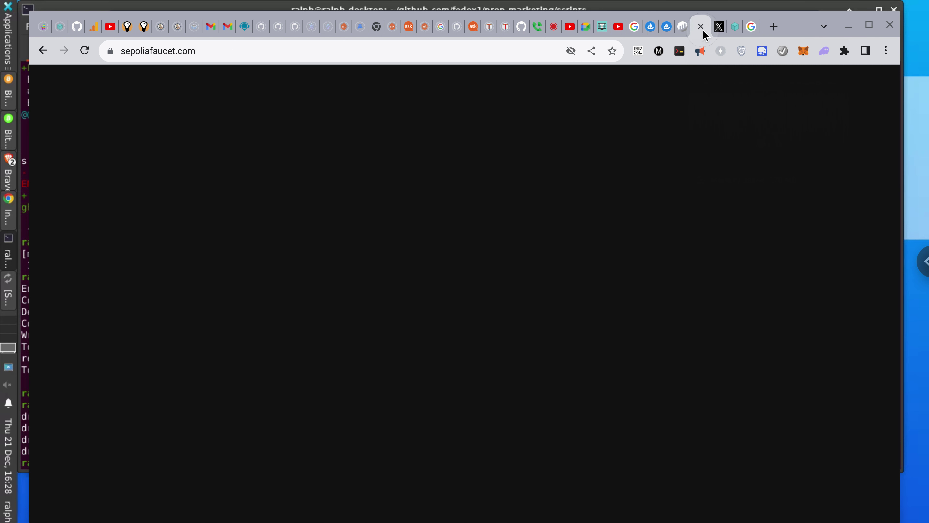
click(804, 51)
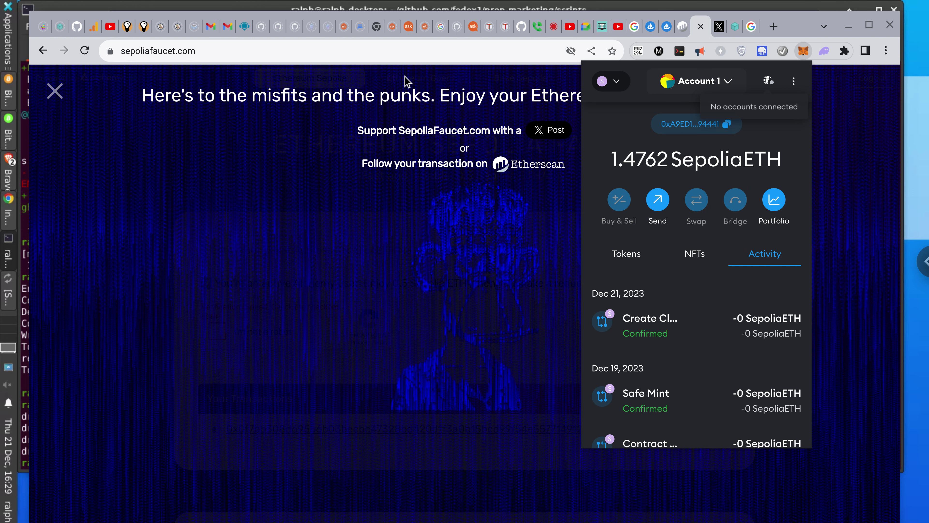
Check the Google Meet call tab, then open a new blank browser tab.
click(552, 34)
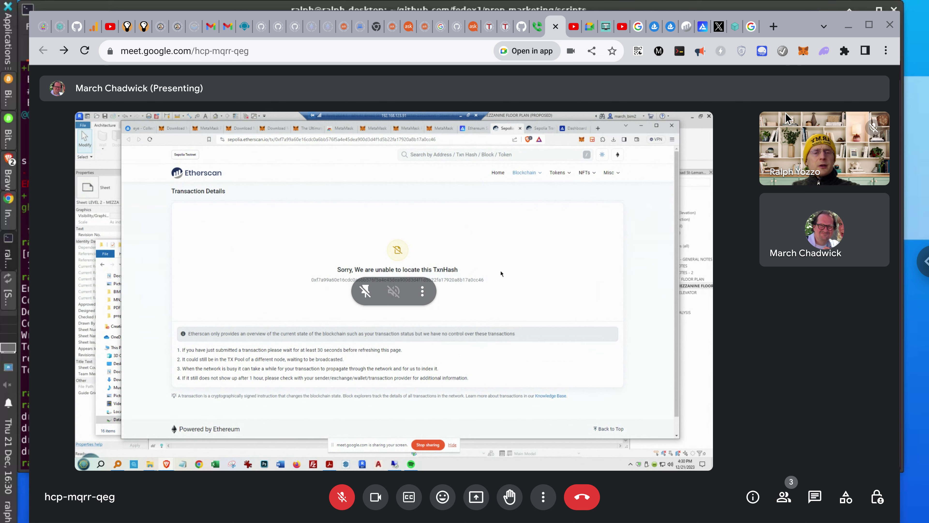
click(774, 26)
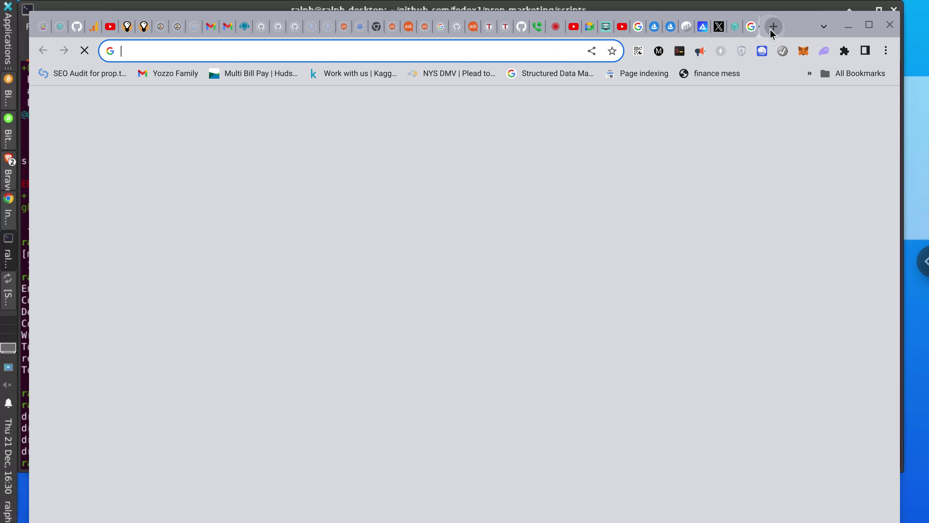
Search Google for 'ethereum failure' and open the Cointelegraph 'Crypto X fades Ethereum' article.
text(ethereum)
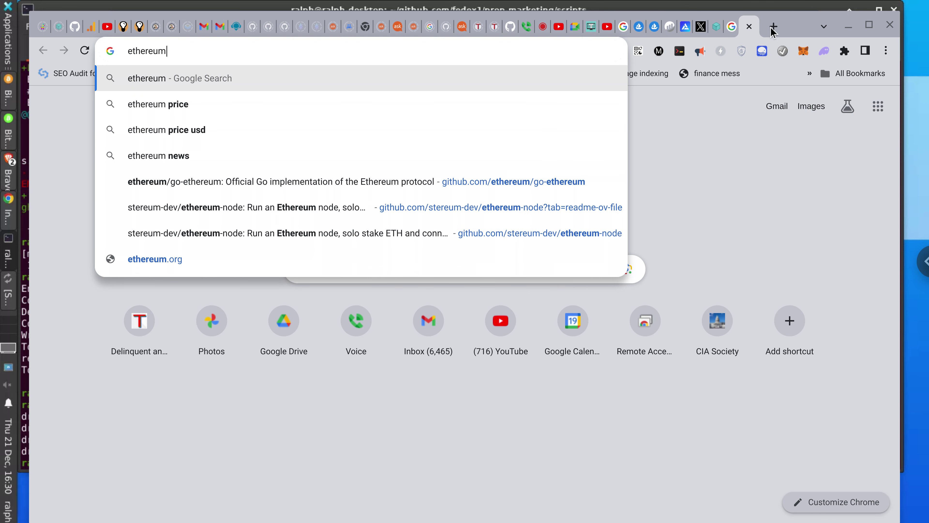
text( failu)
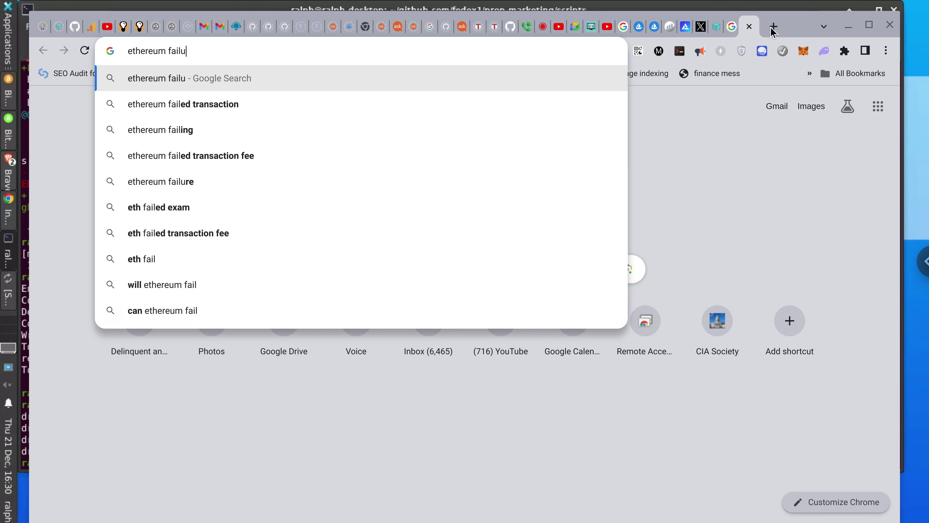
text(re)
key(Return)
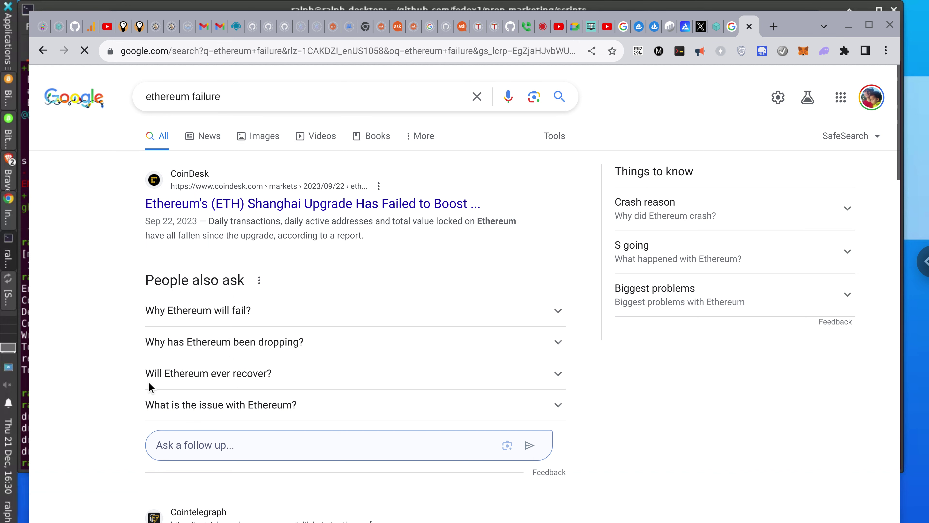
scroll(150, 387, down, 4)
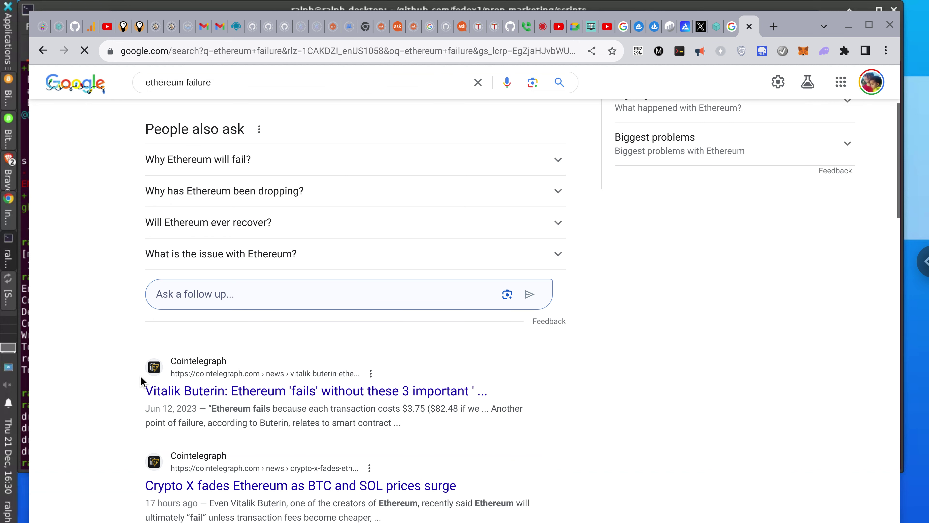
scroll(144, 398, down, 3)
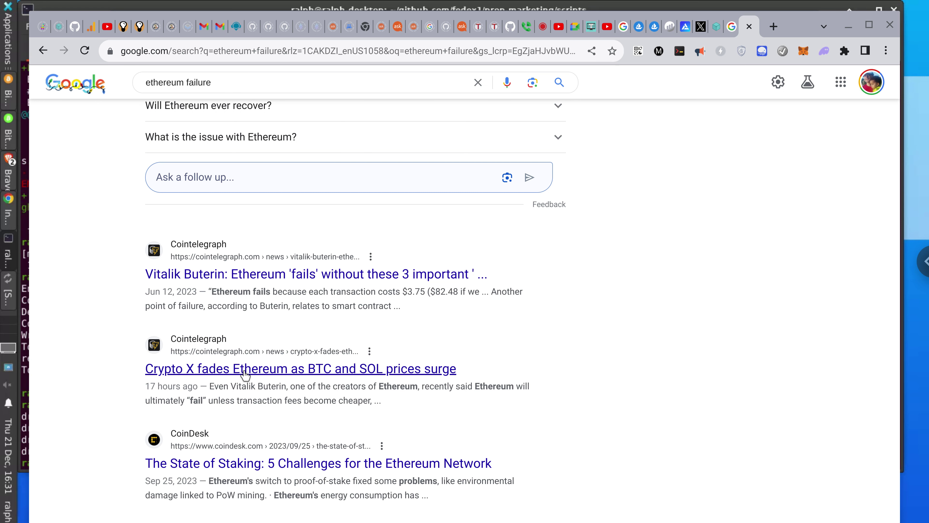
click(245, 369)
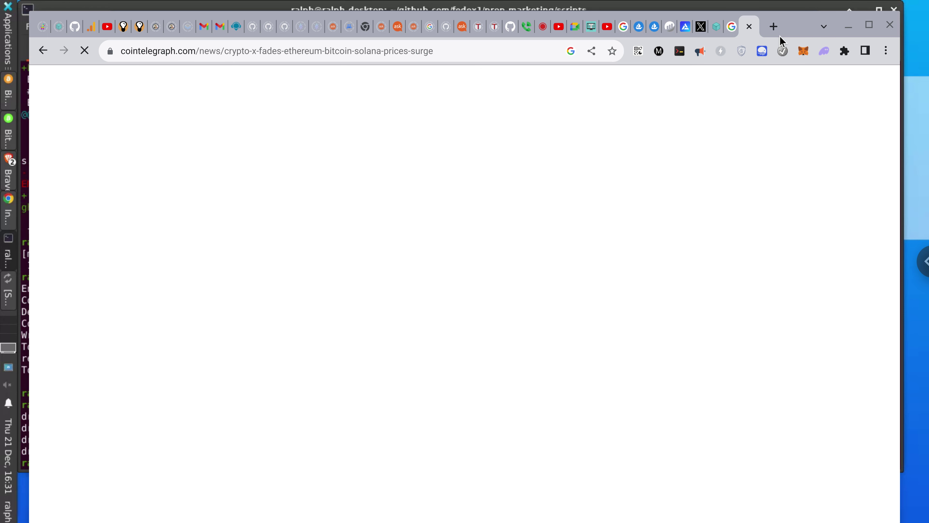
Select the wallet address in the contact's Gmail reply and open the MetaMask wallet.
click(222, 26)
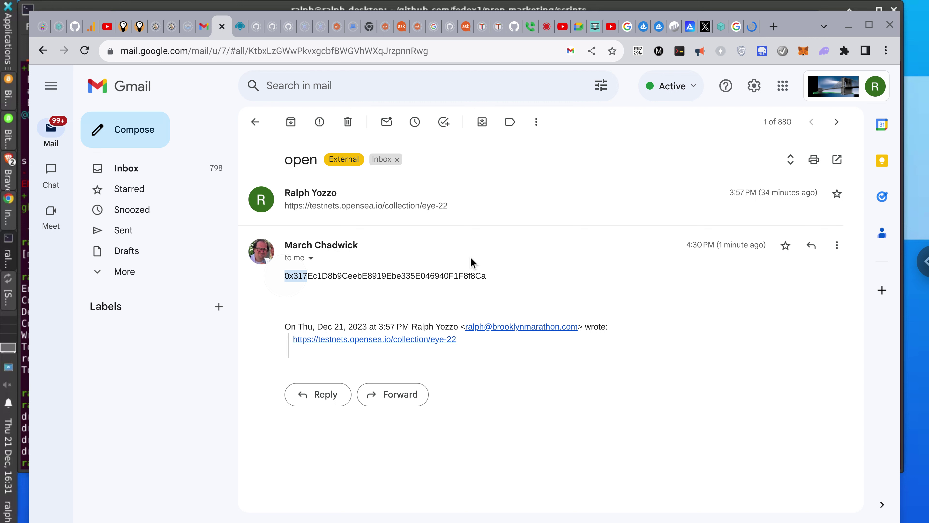
drag(472, 262, 491, 275)
key(ctrl+c)
click(803, 51)
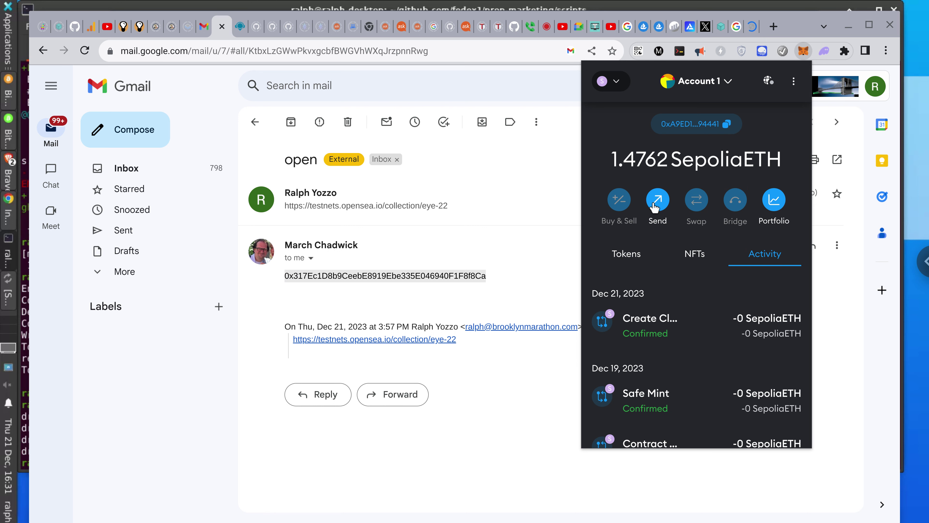
Send 0.1 SepoliaETH to the pasted contact wallet address and confirm the transfer.
click(658, 200)
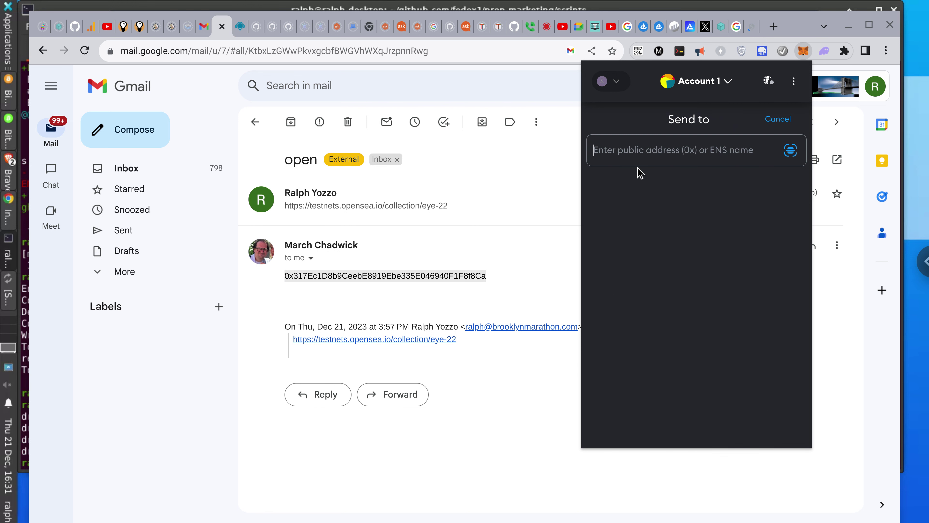
key(ctrl+v)
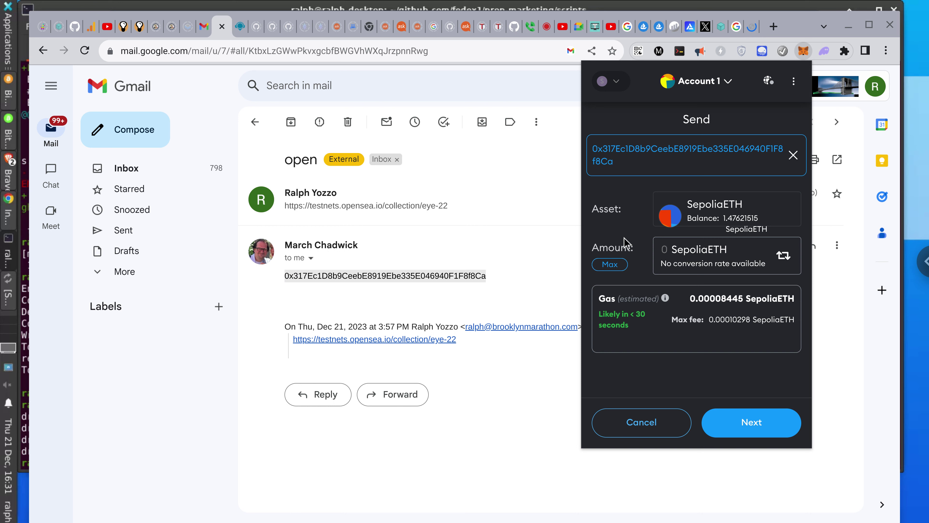
click(672, 273)
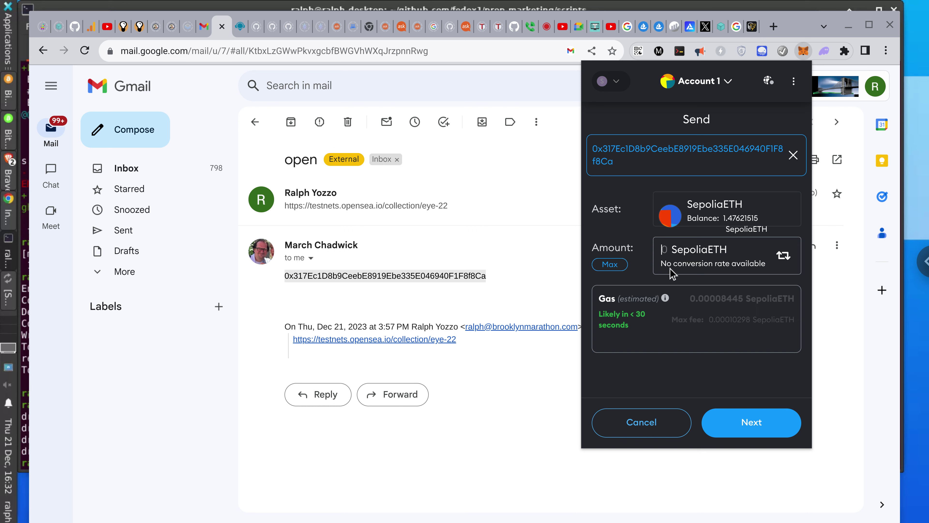
text(.1)
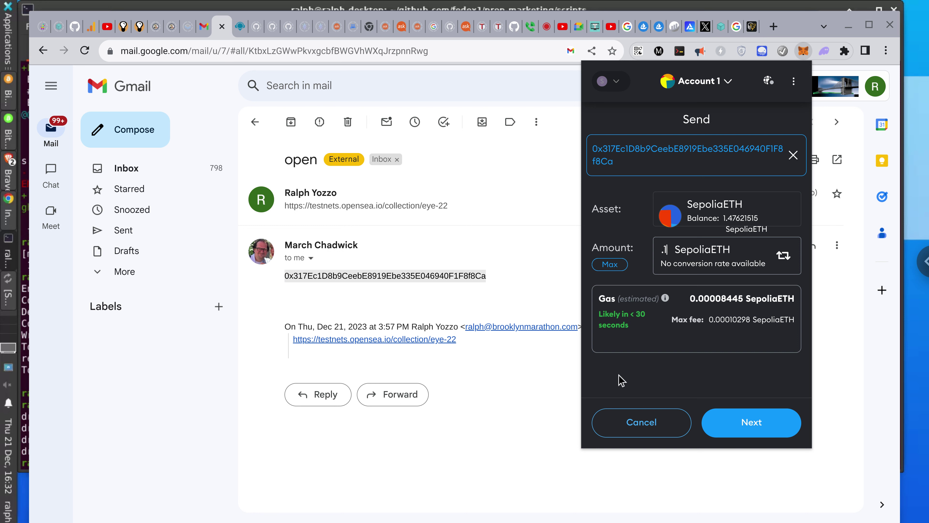
click(732, 427)
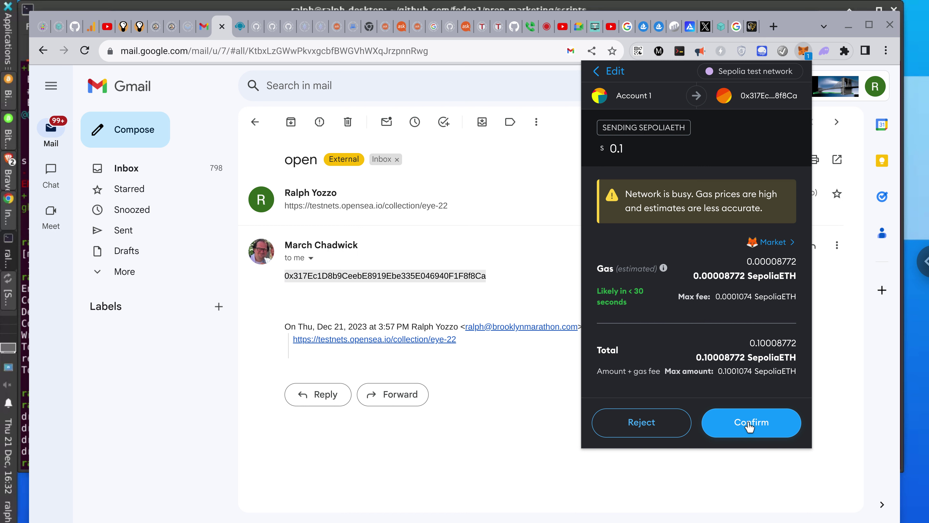
click(749, 426)
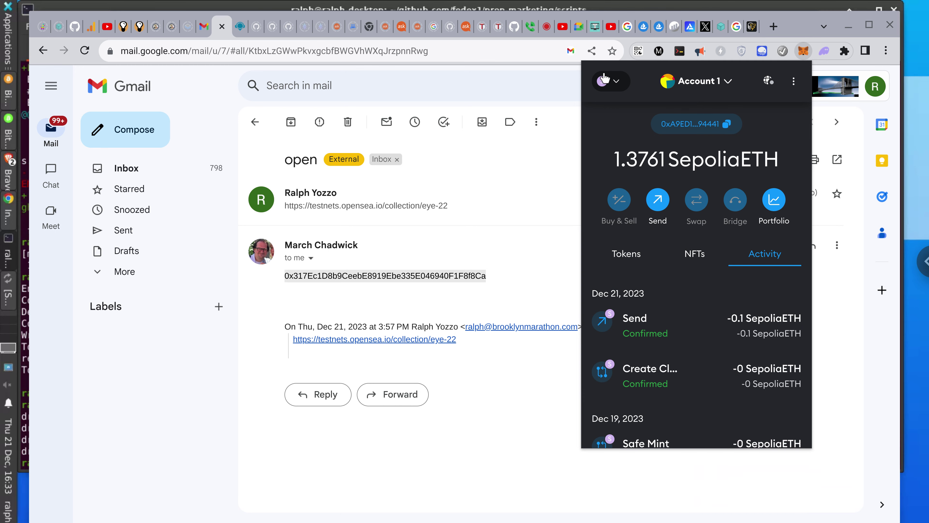
Return to the Google Meet call where the contact is sharing the eye collection page.
click(540, 32)
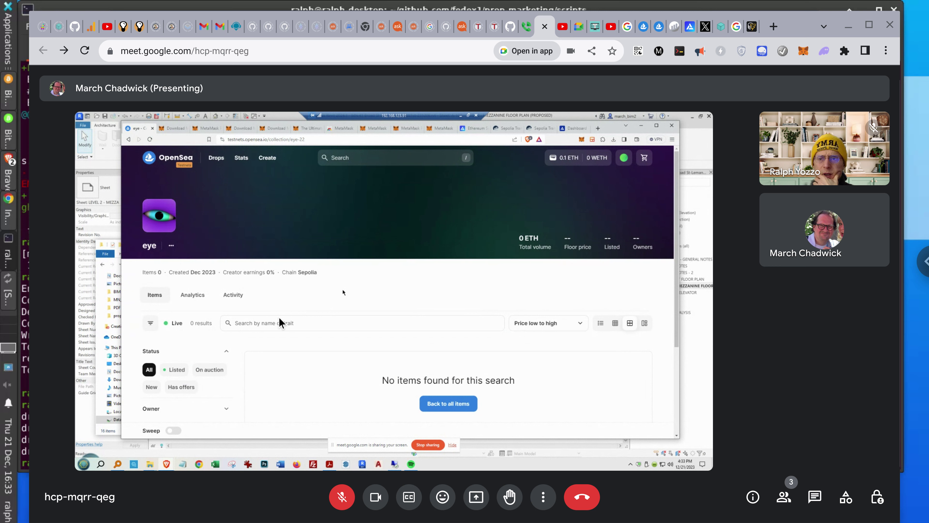
mouse_move(203, 315)
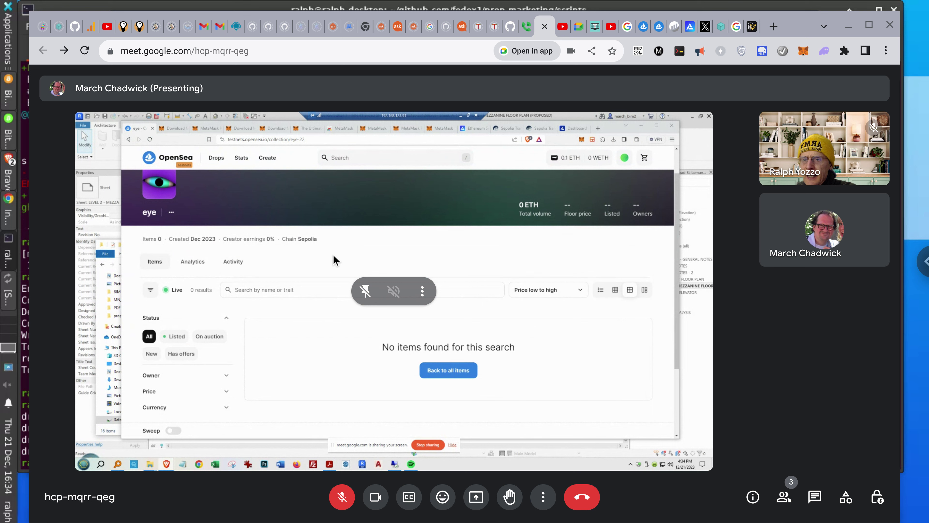
Switch to your own OpenSea 'eye' testnet collection and scroll through its empty item list.
click(666, 29)
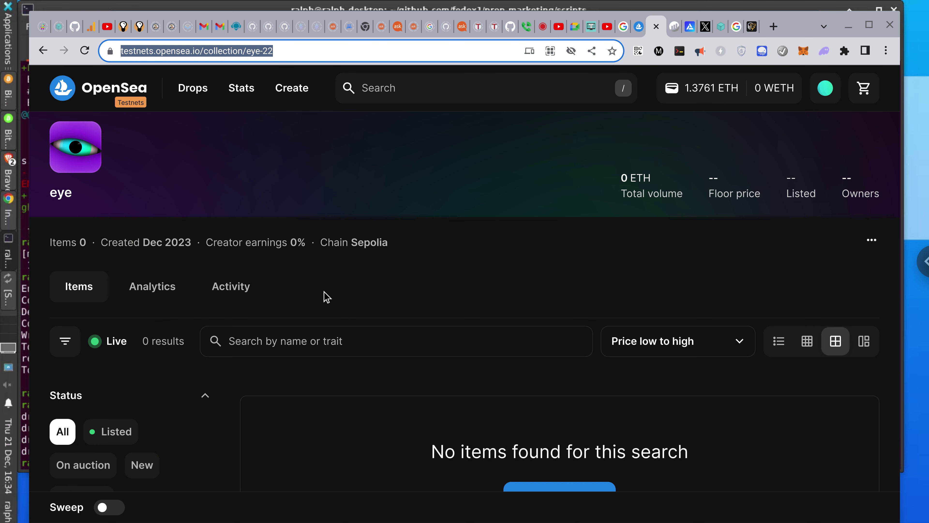
scroll(318, 298, down, 2)
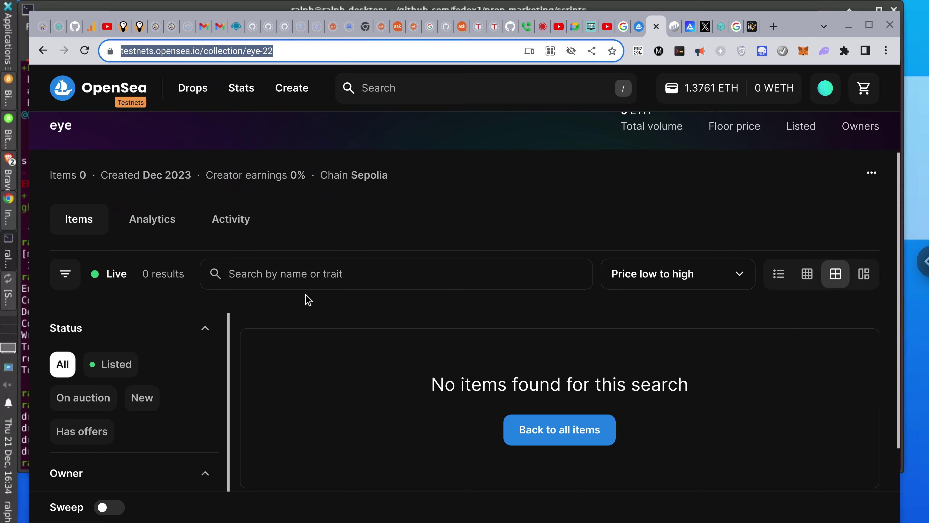
scroll(308, 299, down, 3)
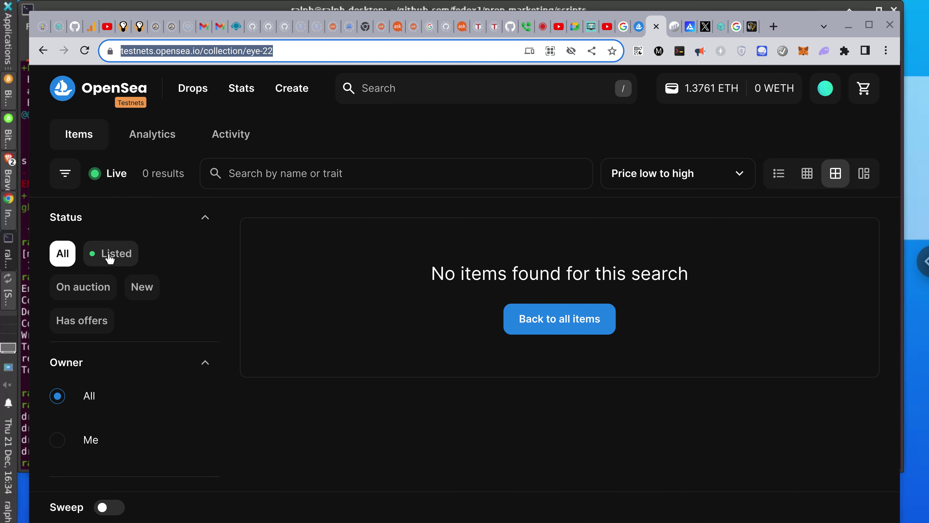
Filter the eye collection to On auction items and scroll through the results.
click(89, 293)
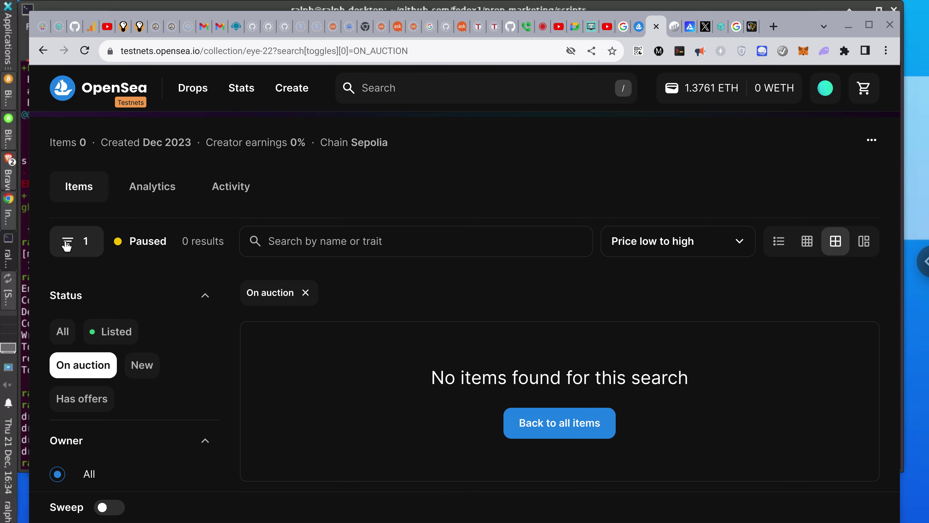
scroll(66, 246, down, 1)
mouse_move(136, 241)
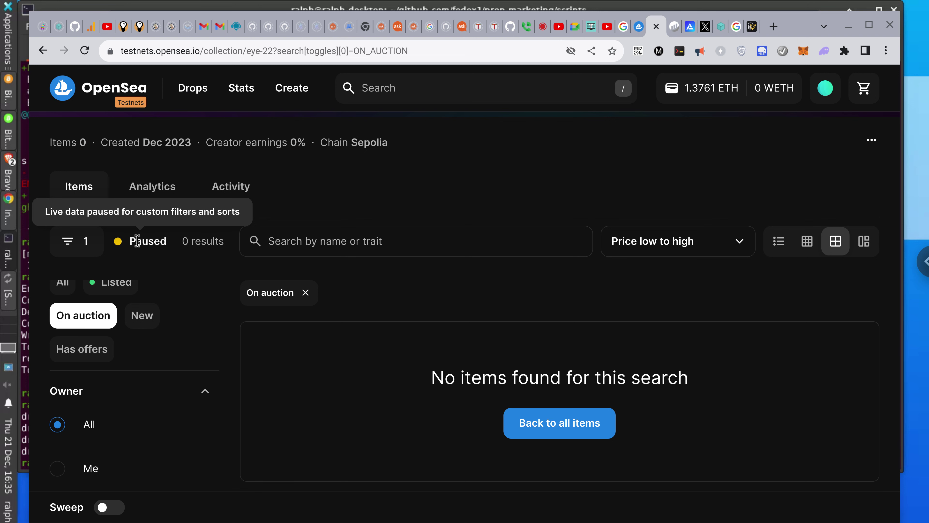
scroll(142, 336, down, 1)
scroll(143, 337, up, 3)
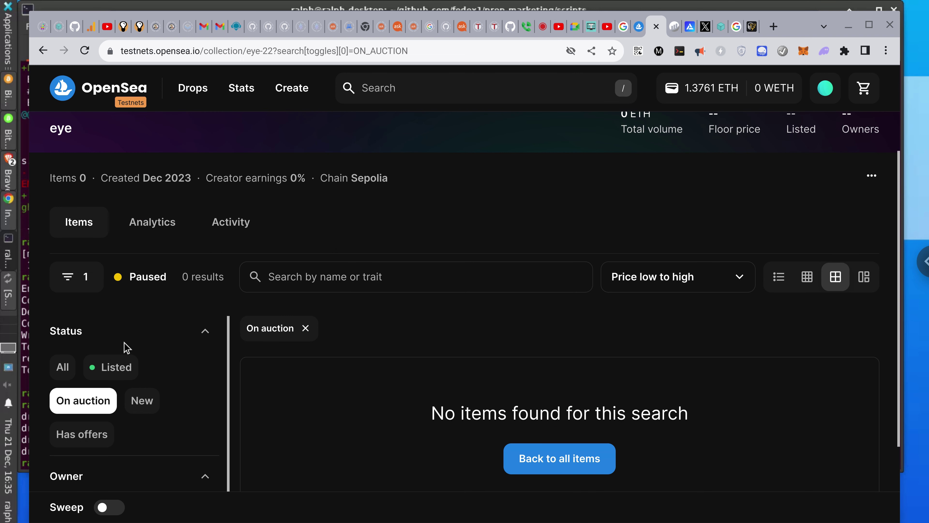
scroll(526, 278, up, 4)
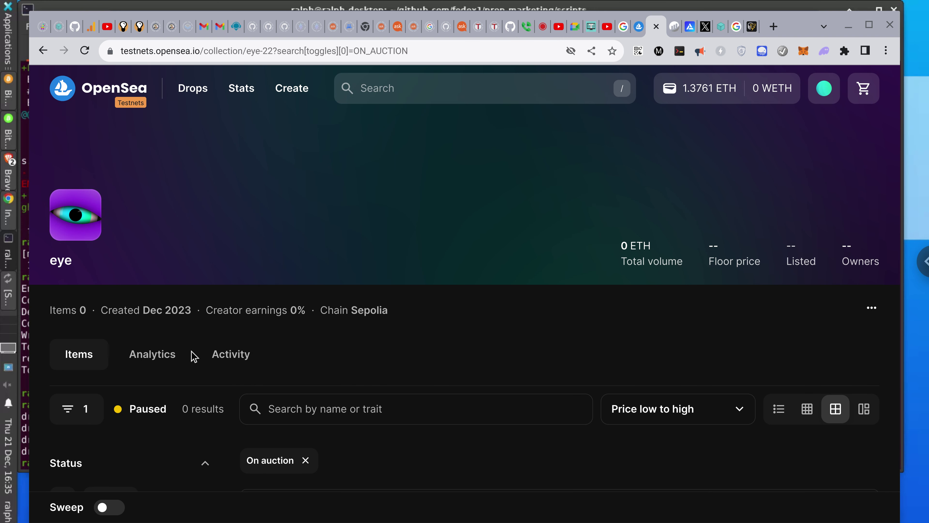
scroll(365, 366, down, 1)
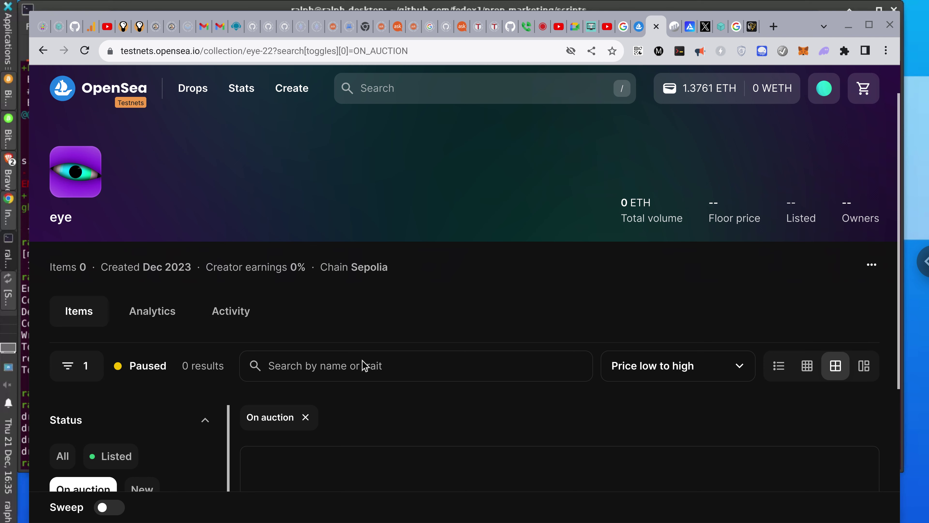
Glance at the OpenSea login tab, return to the collection, and open the Create page.
click(642, 32)
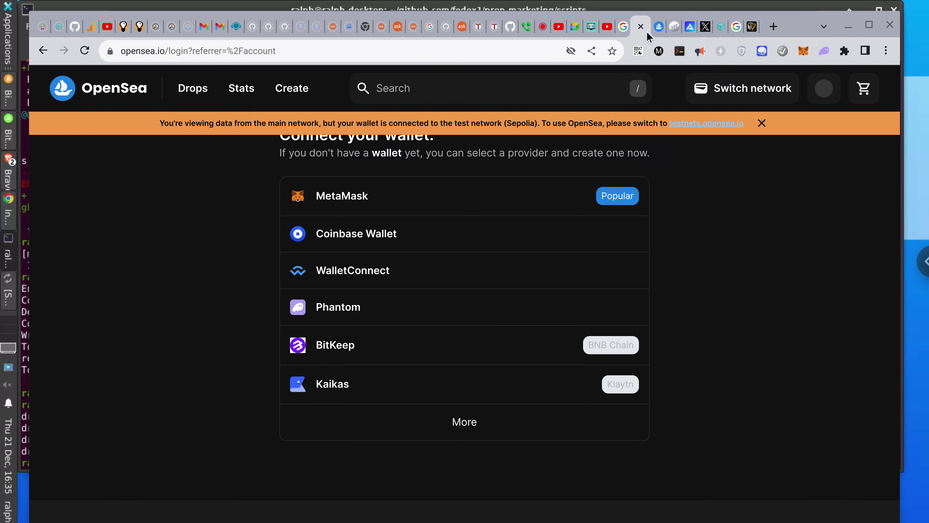
click(656, 29)
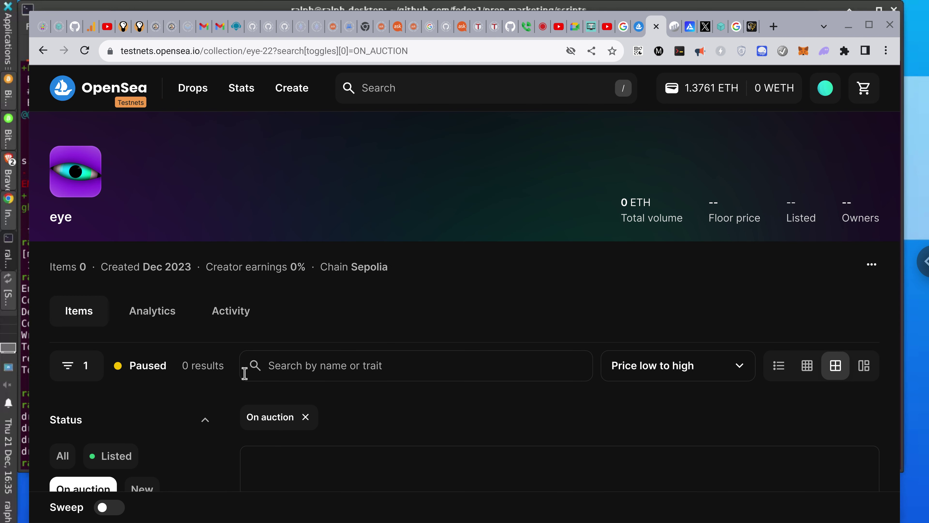
scroll(474, 366, down, 4)
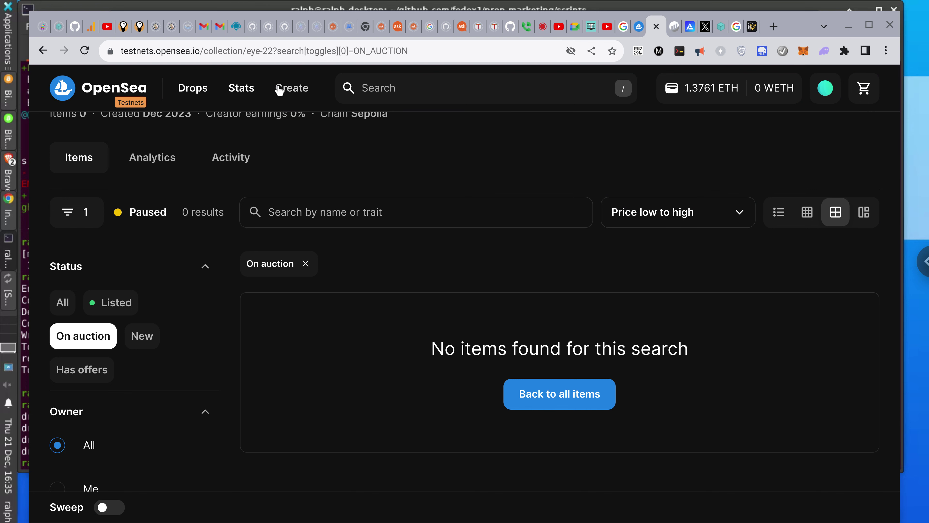
click(280, 90)
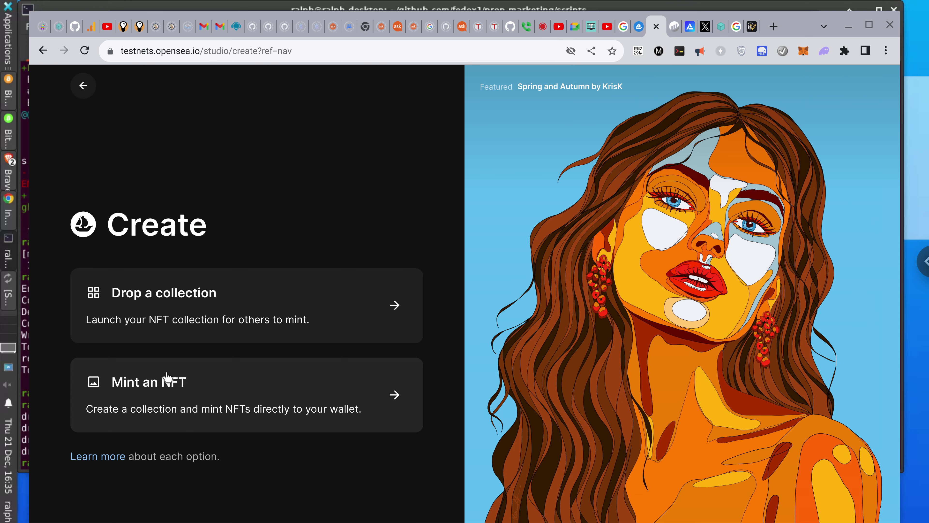
Choose Mint an NFT and name it 'eye much ado about nothing'.
click(167, 377)
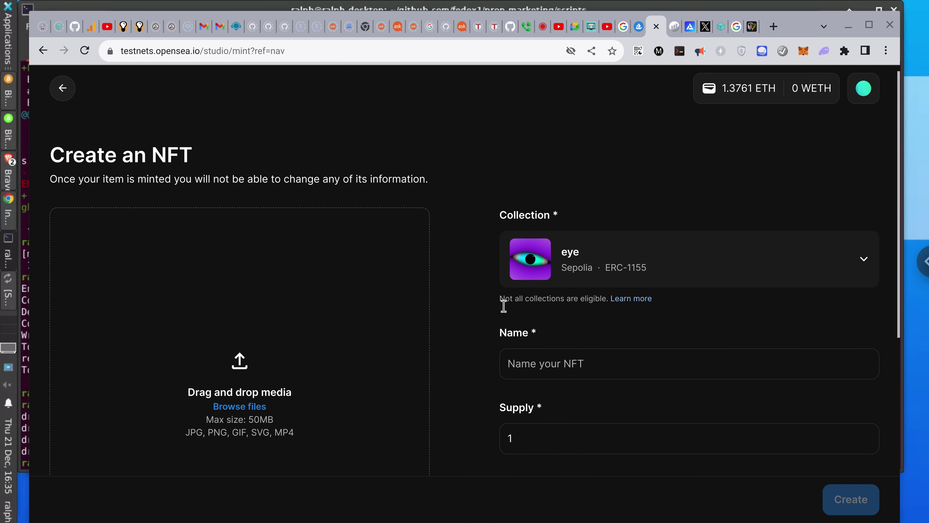
scroll(508, 315, down, 1)
click(514, 324)
text(e)
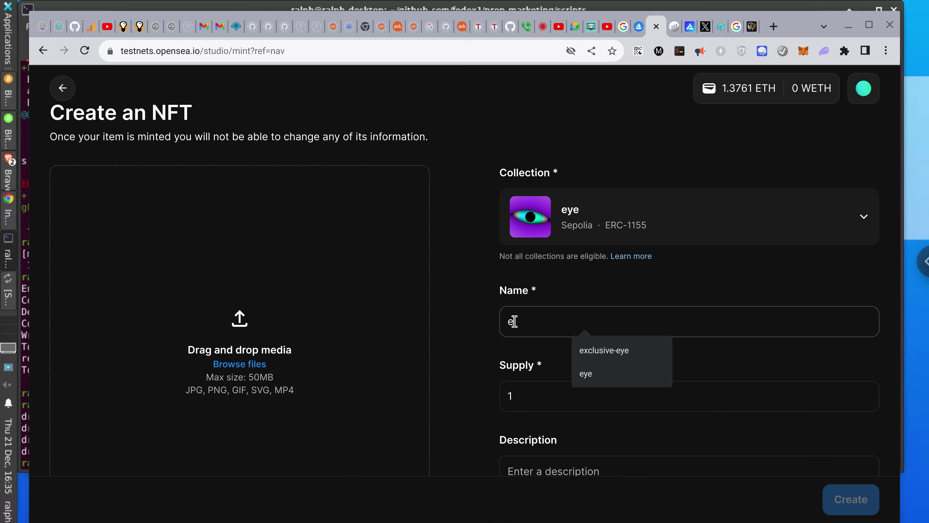
text(ye )
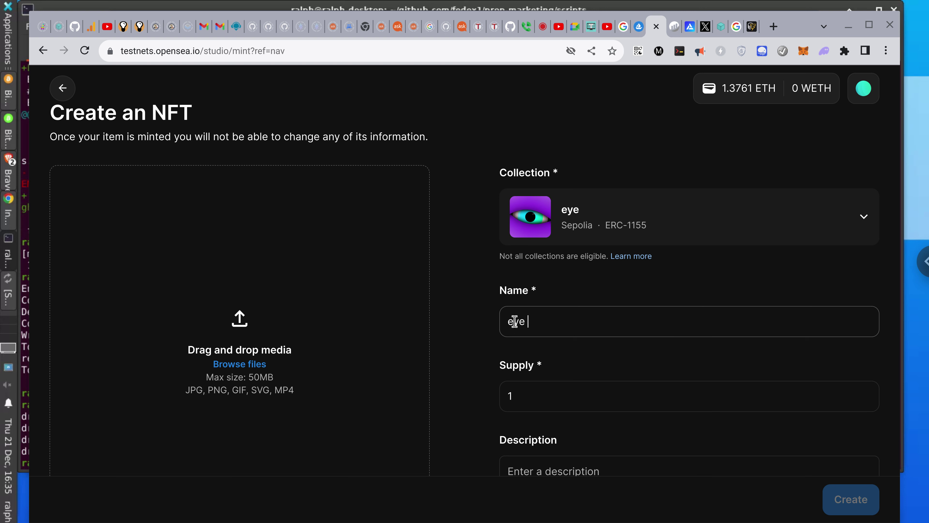
text(e)
text(xcu)
key(BackSpace)
key(BackSpace)
key(BackSpace)
key(BackSpace)
text(much ado about no)
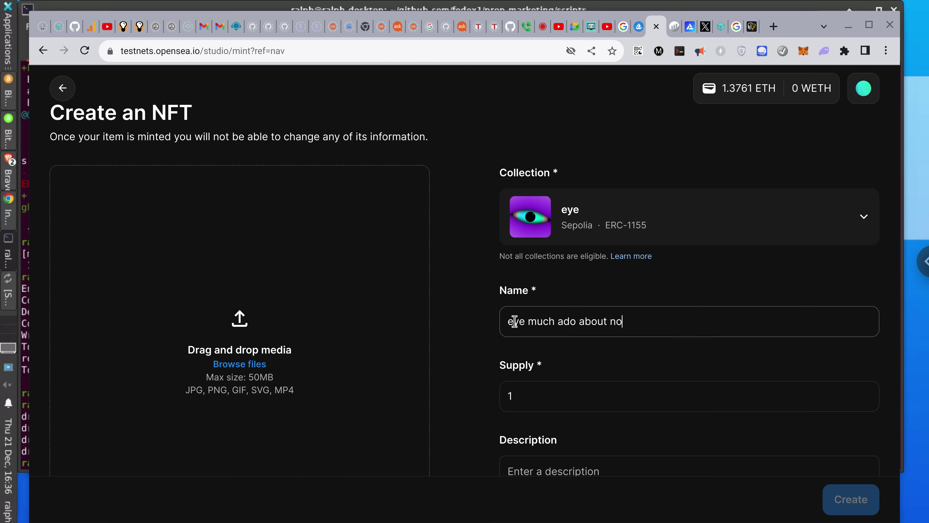
text(thing)
Enter the description 'very important rock work!' for the NFT.
scroll(520, 431, down, 1)
click(520, 431)
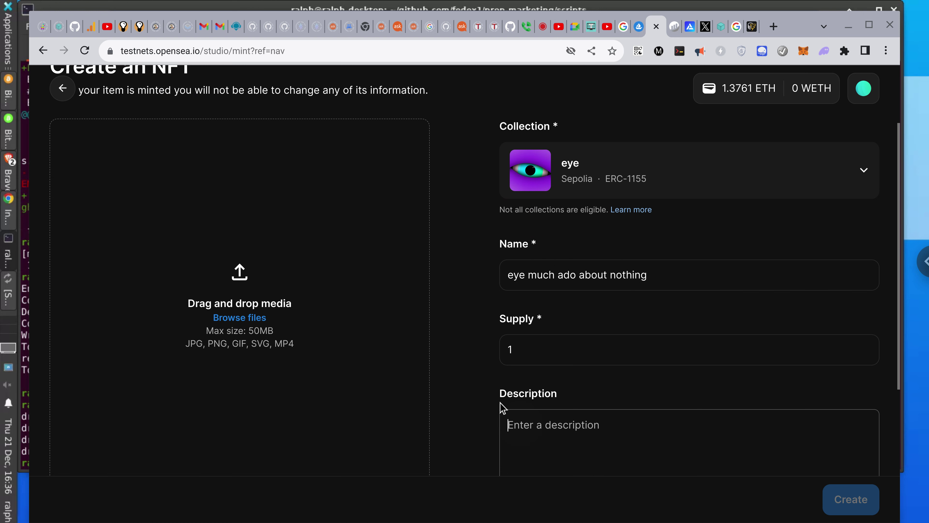
text(This i)
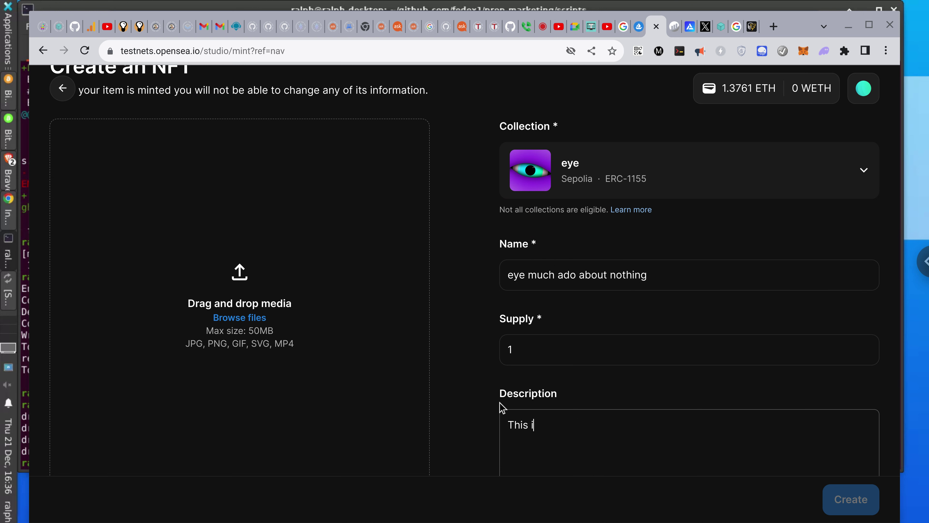
text(s )
text(a m)
key(BackSpace)
text(very)
key(BackSpace)
key(BackSpace)
key(BackSpace)
key(BackSpace)
key(BackSpace)
key(BackSpace)
key(BackSpace)
text(very important roc)
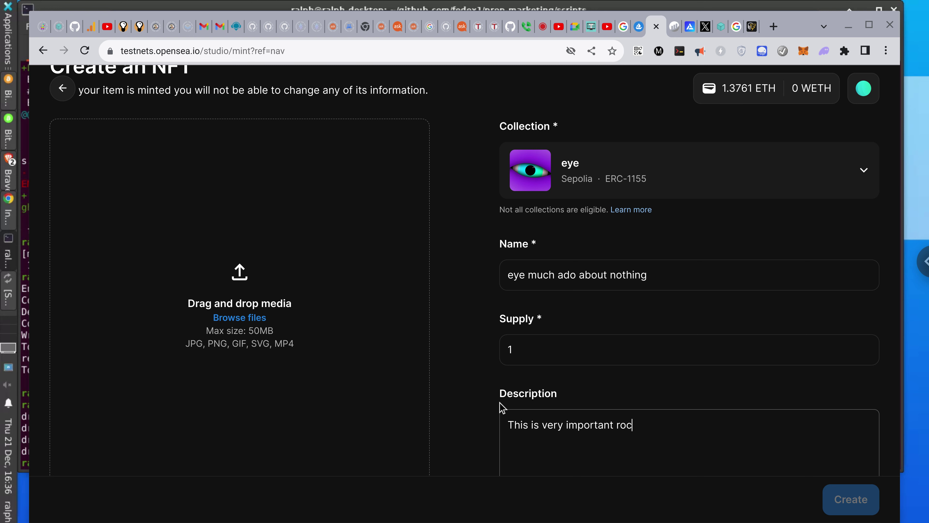
text(k work!)
Fill the external link with the suggested IPFS address.
scroll(546, 388, down, 3)
scroll(544, 381, down, 1)
click(558, 402)
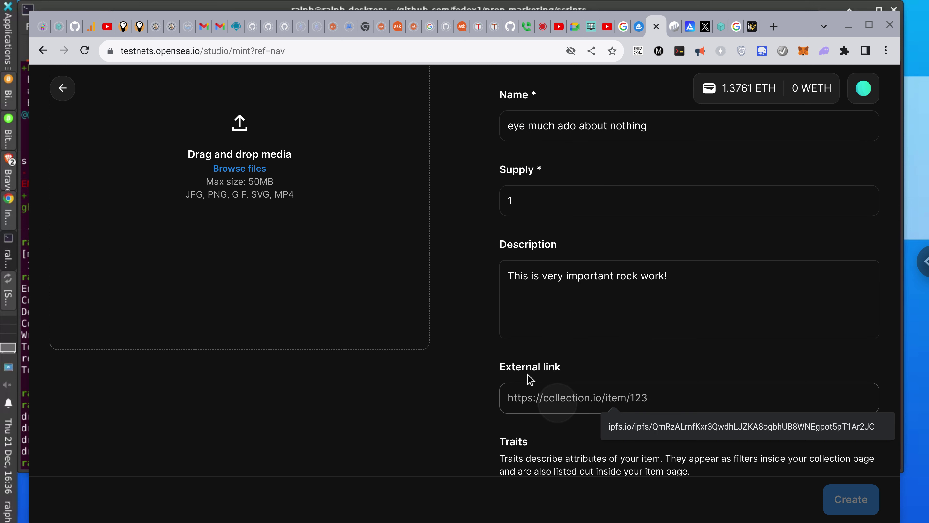
click(726, 426)
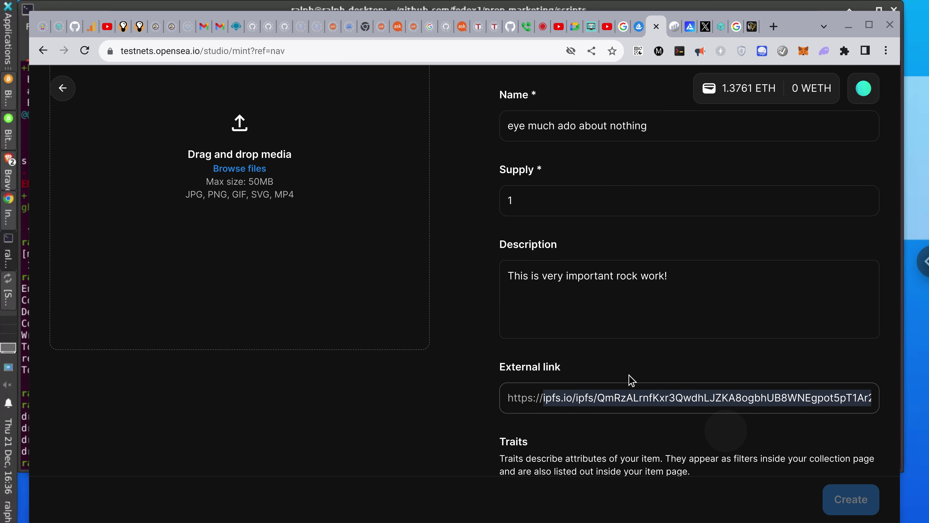
scroll(772, 494, down, 2)
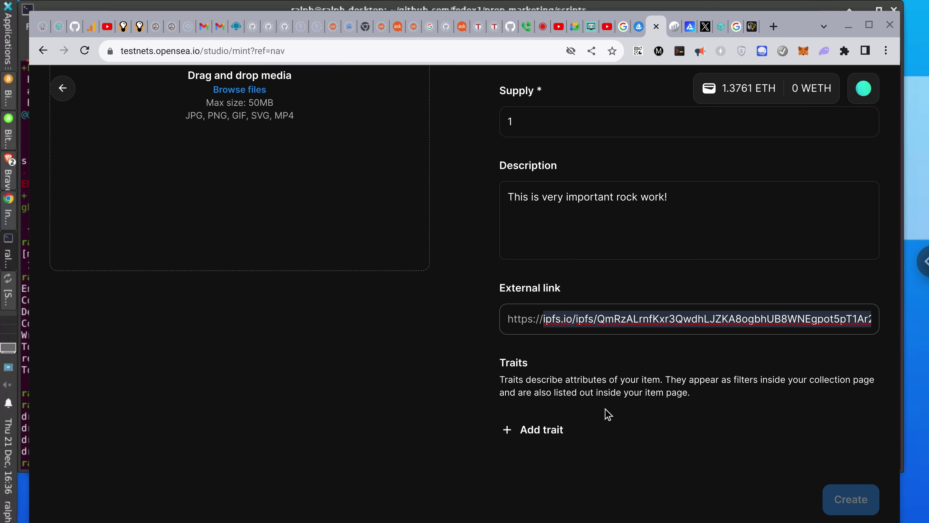
scroll(593, 362, up, 5)
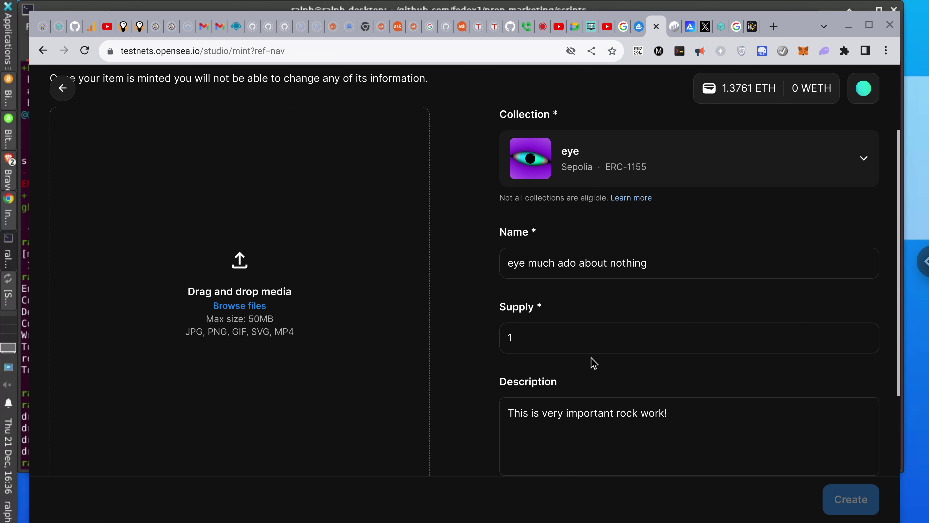
scroll(594, 363, down, 5)
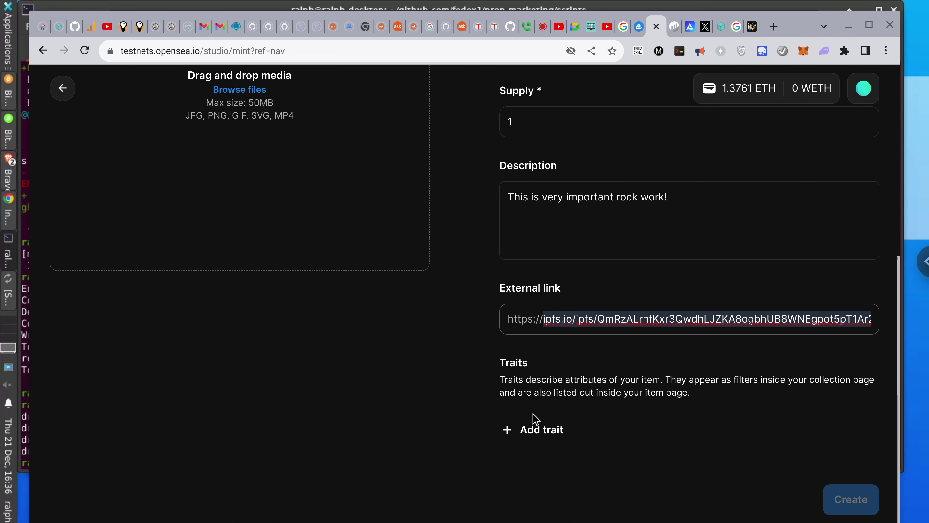
Add a trait with type 'type' and name 'important'.
click(521, 431)
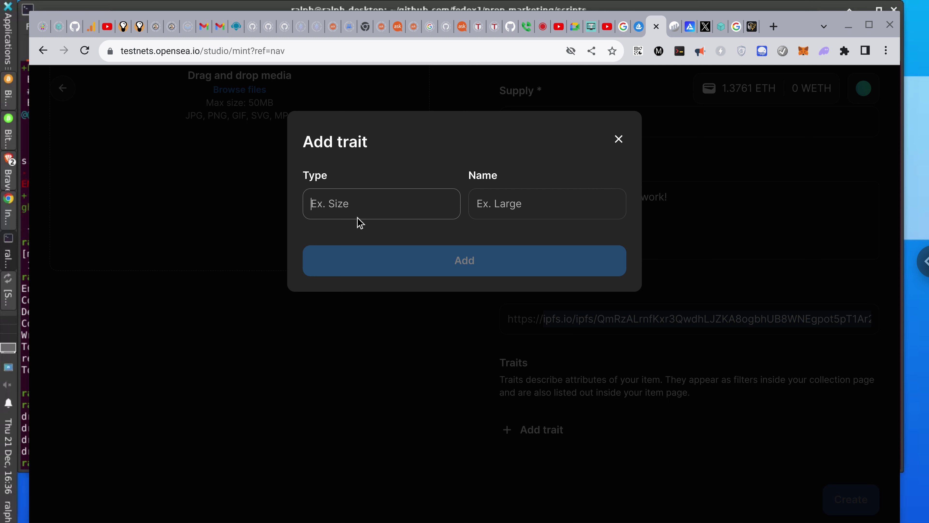
text(type)
key(Tab)
key(Down)
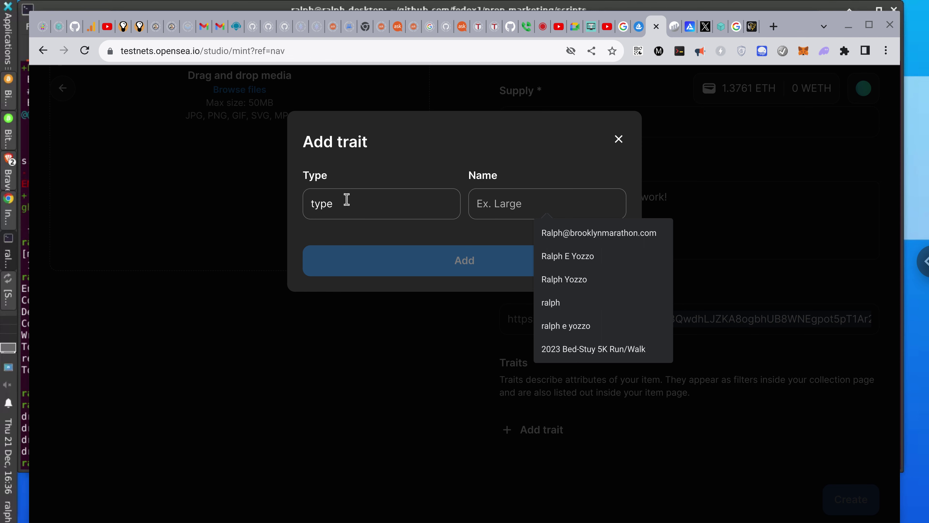
text(important)
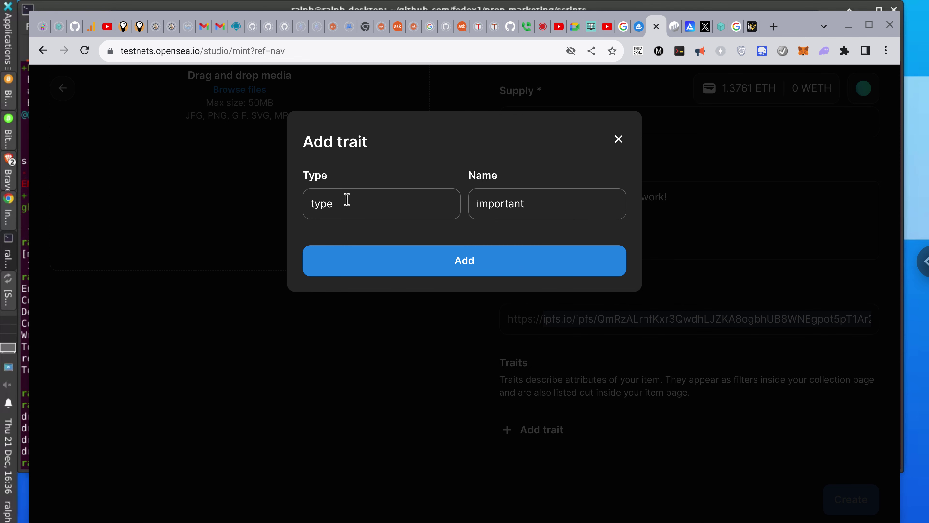
key(Return)
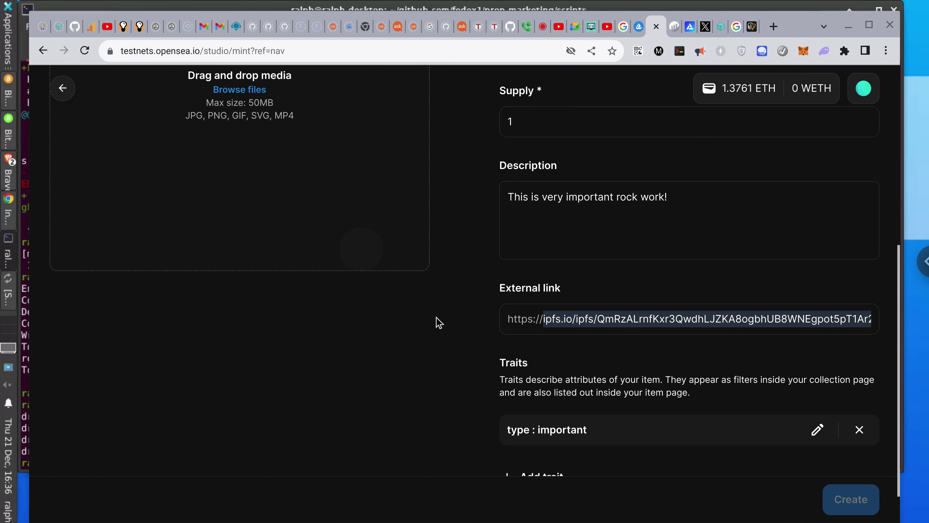
scroll(541, 377, down, 1)
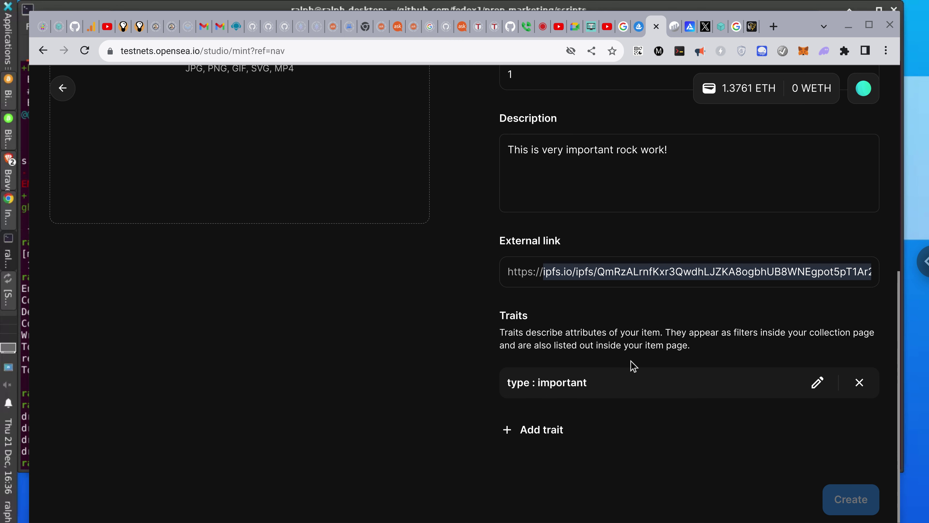
scroll(119, 349, up, 5)
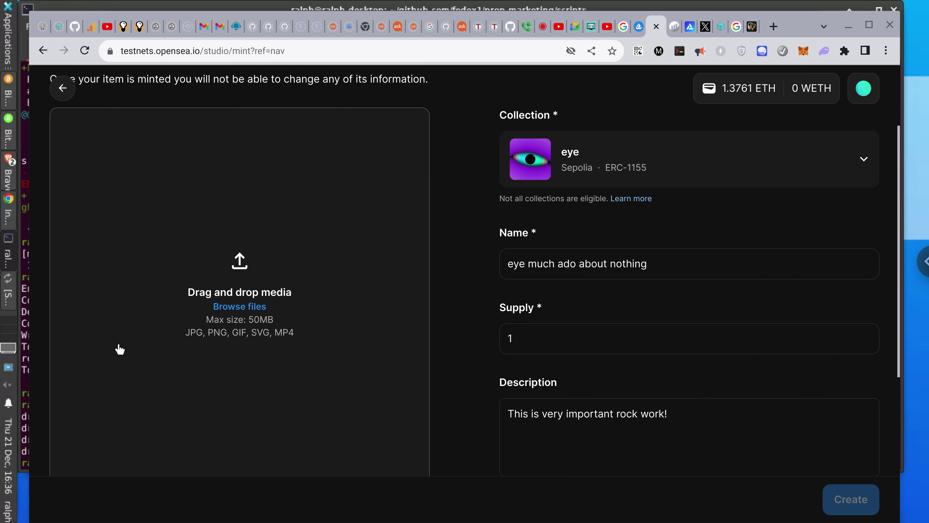
Attach the purple eye image, click Create, and confirm the MetaMask transaction to mint it.
click(234, 307)
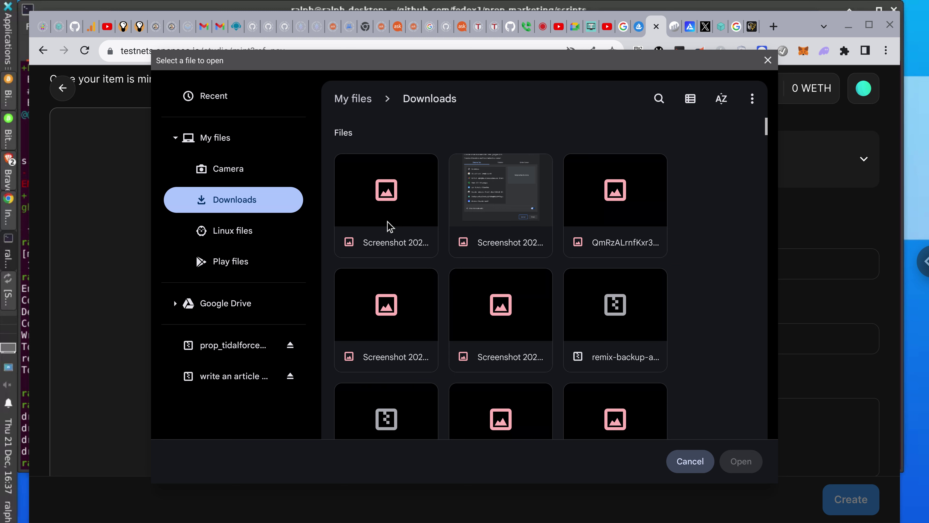
key(Escape)
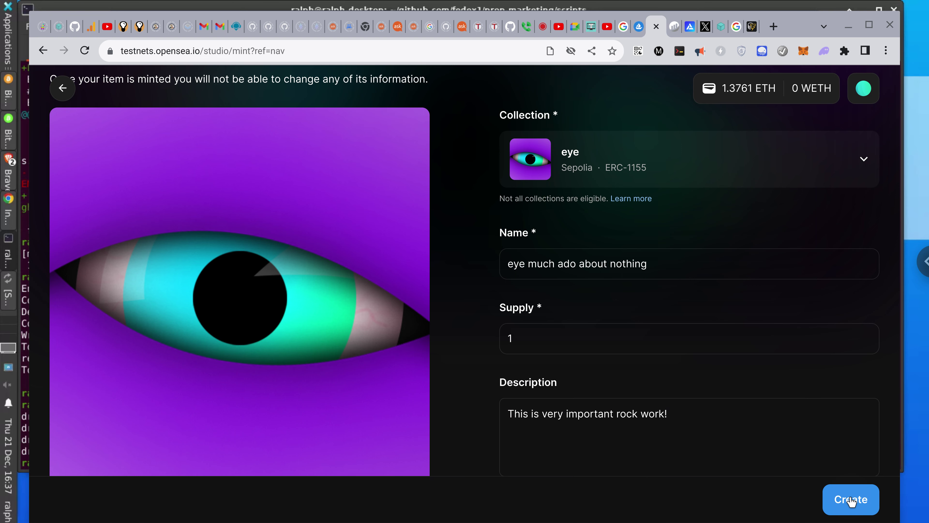
click(851, 500)
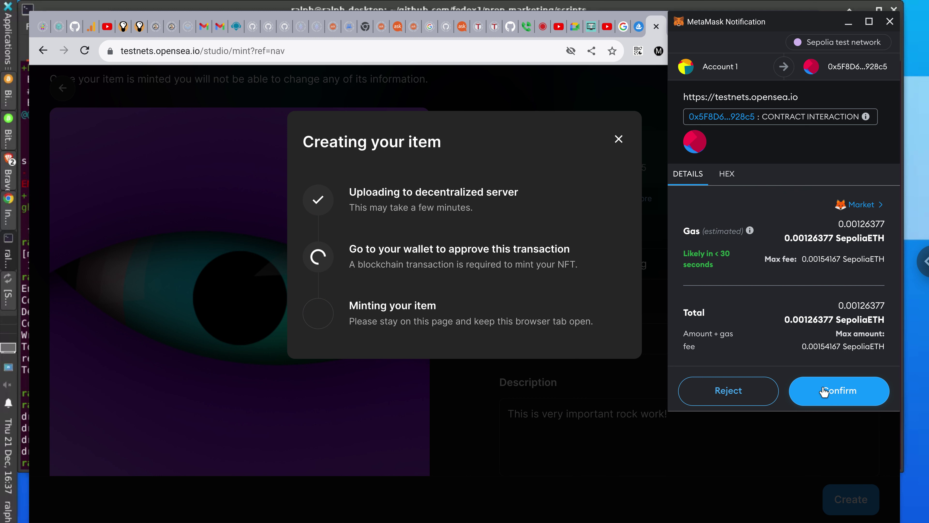
click(824, 391)
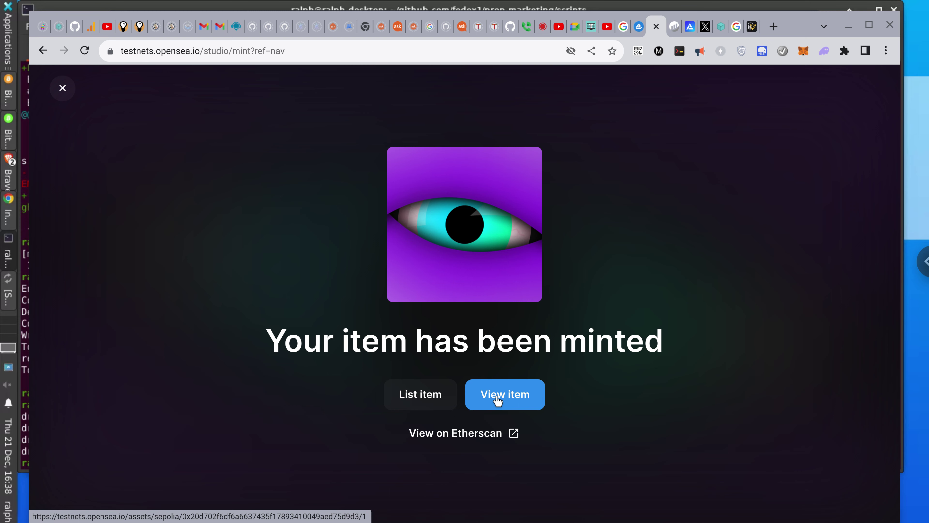
Open the minted item's page, copy its URL from the address bar, and go back to Meet.
click(498, 399)
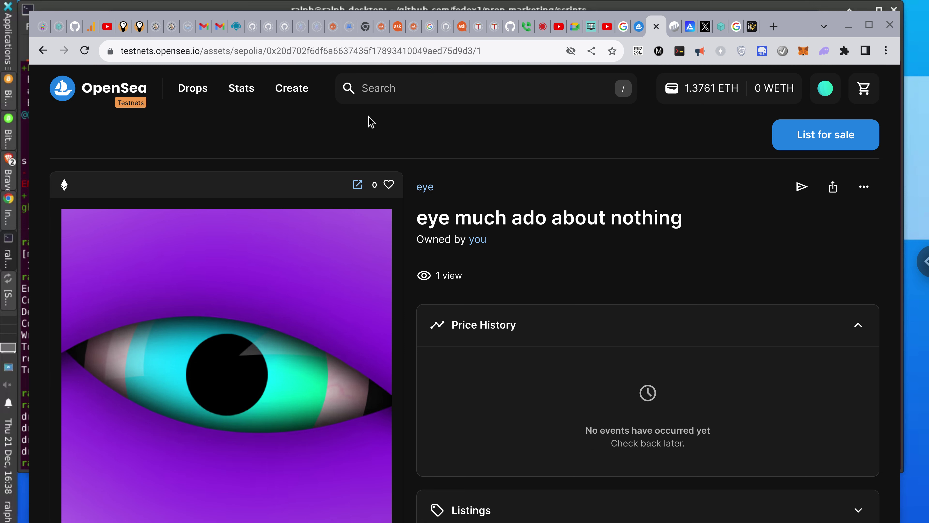
click(206, 53)
key(ctrl+c)
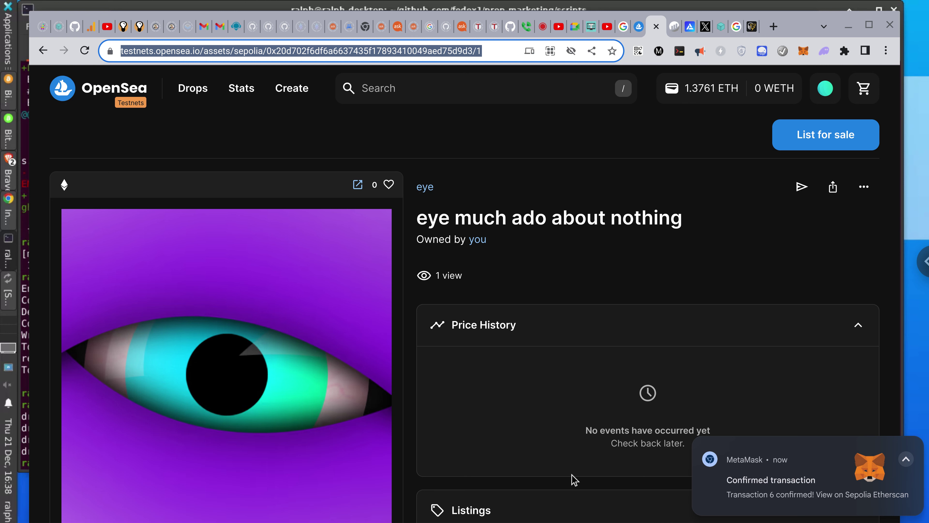
click(543, 26)
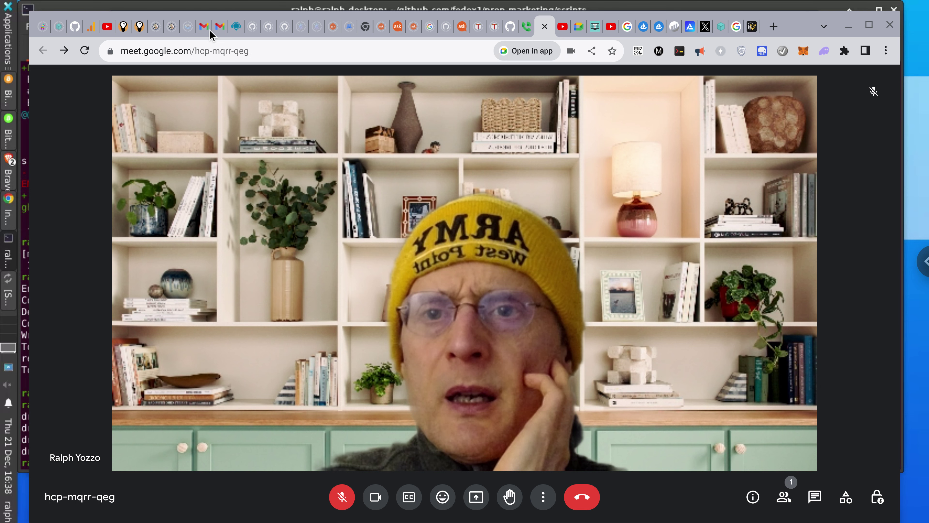
Paste the minted item's OpenSea link into the Gmail reply to the contact and send it.
click(217, 27)
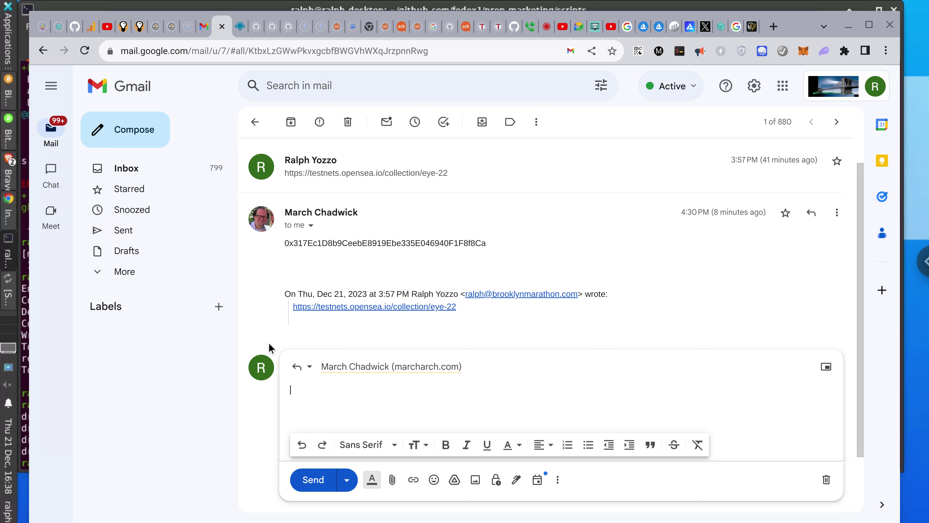
key(ctrl+v)
click(317, 487)
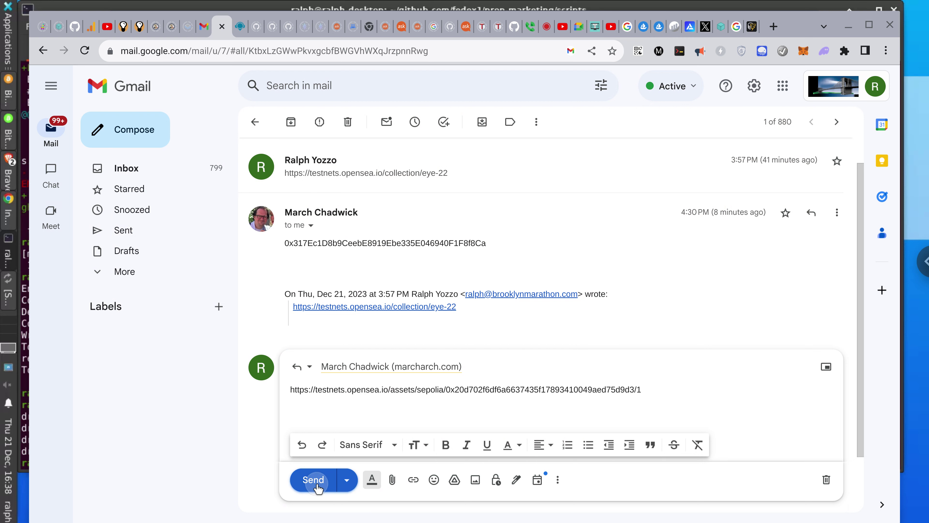
click(315, 481)
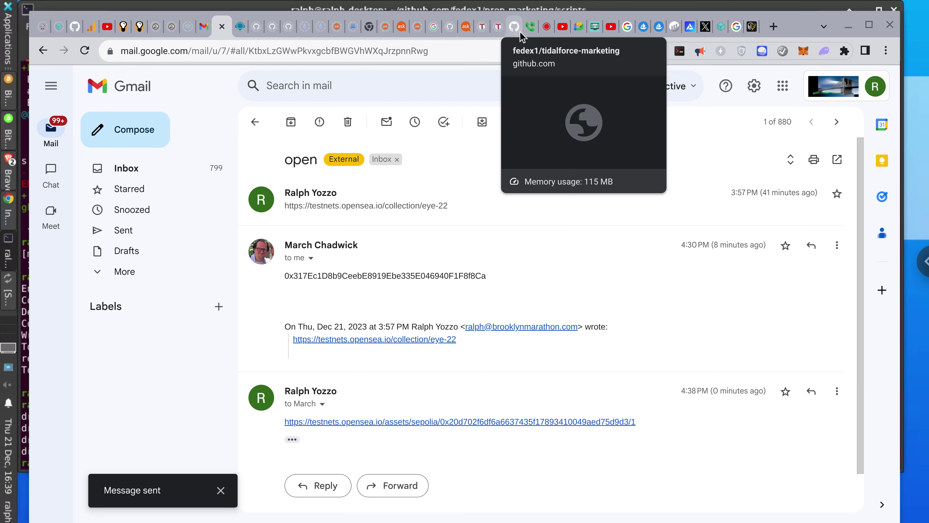
Text the item's OpenSea link via Google Voice, dismiss the sound warning, and return to Meet.
click(530, 26)
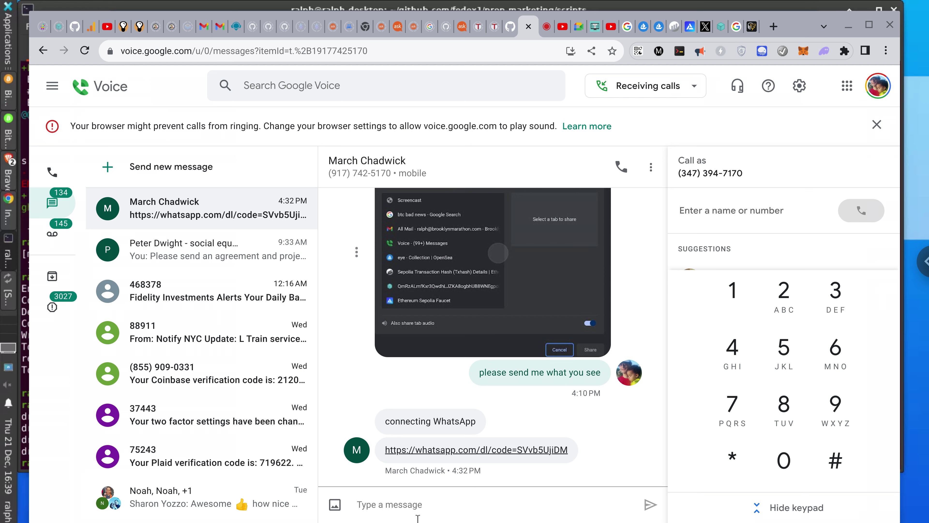
click(417, 518)
text(https://testnets.opensea.io/assets/sepolia/0x20d702f6df6a6637435f178949aed75d9d3/1)
key(Return)
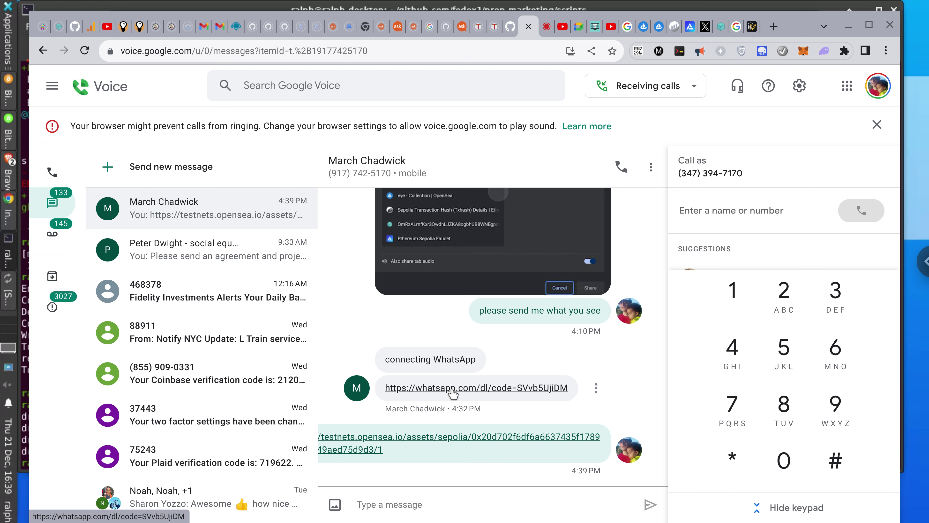
click(876, 126)
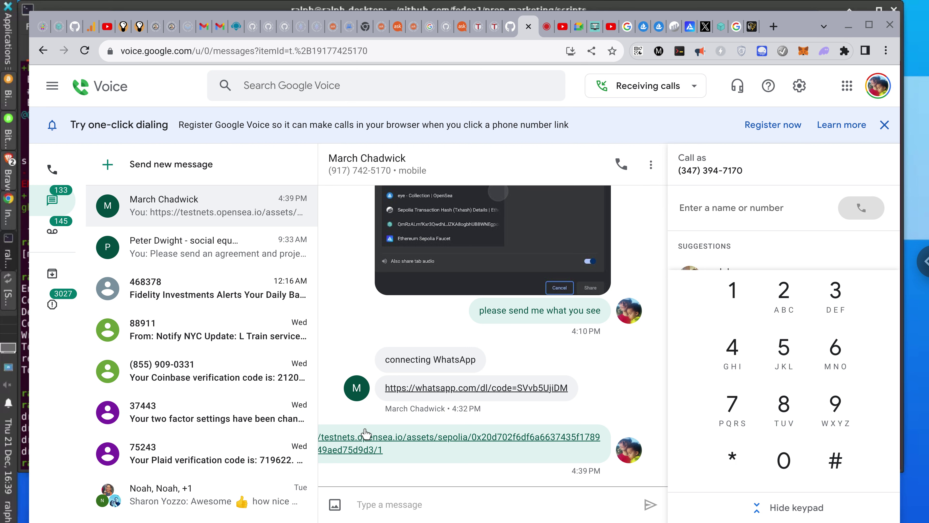
click(542, 33)
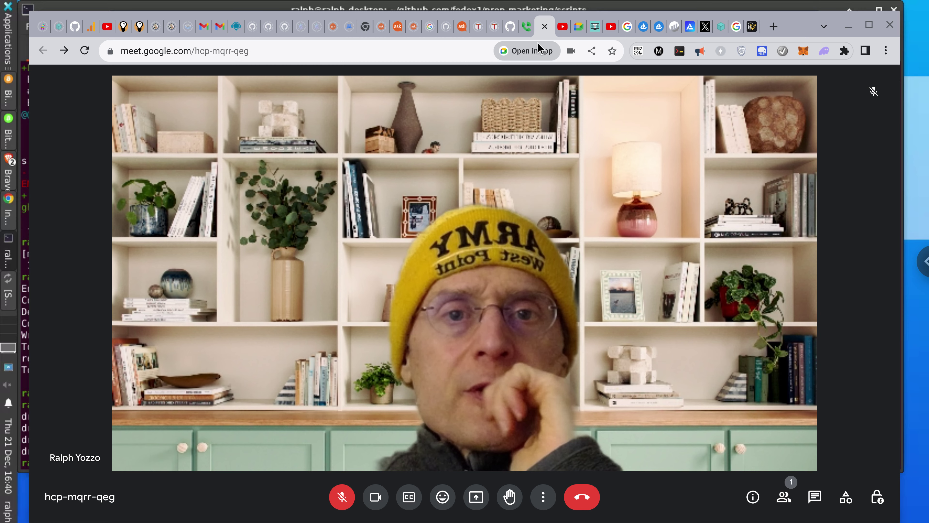
Briefly revisit Google Voice, then switch to Meet and open and close its options menu twice.
click(525, 34)
click(392, 501)
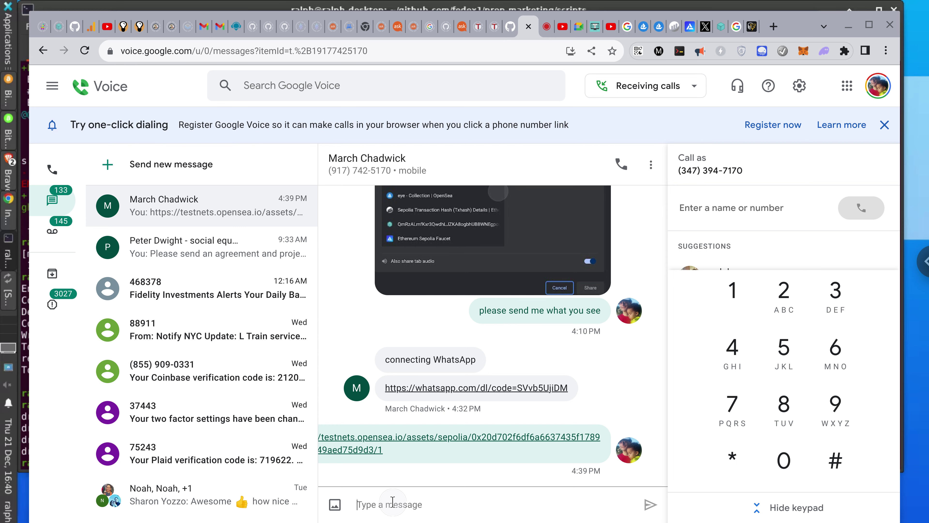
key(ctrl+Tab)
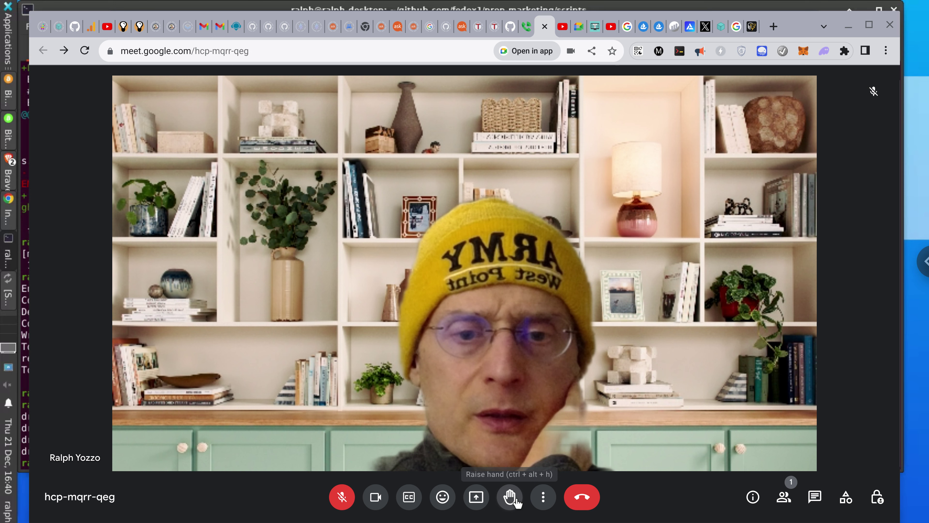
click(543, 497)
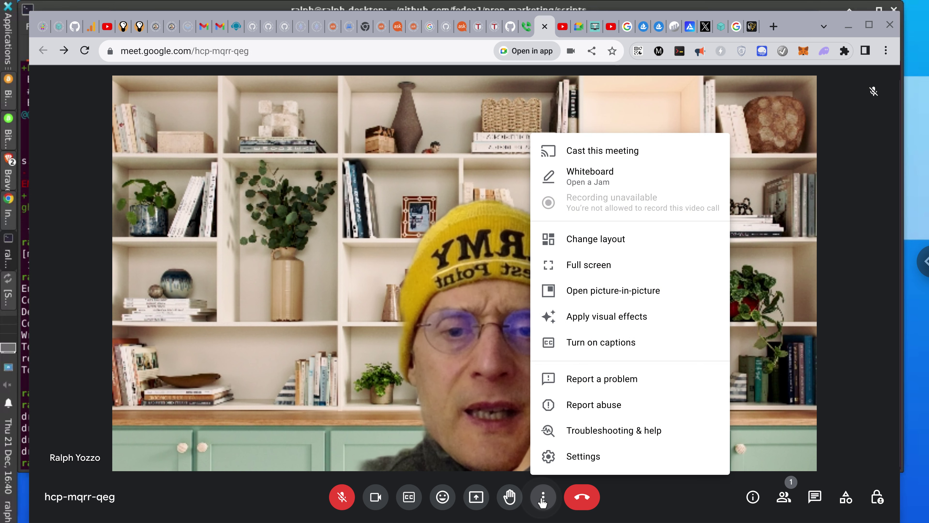
click(361, 374)
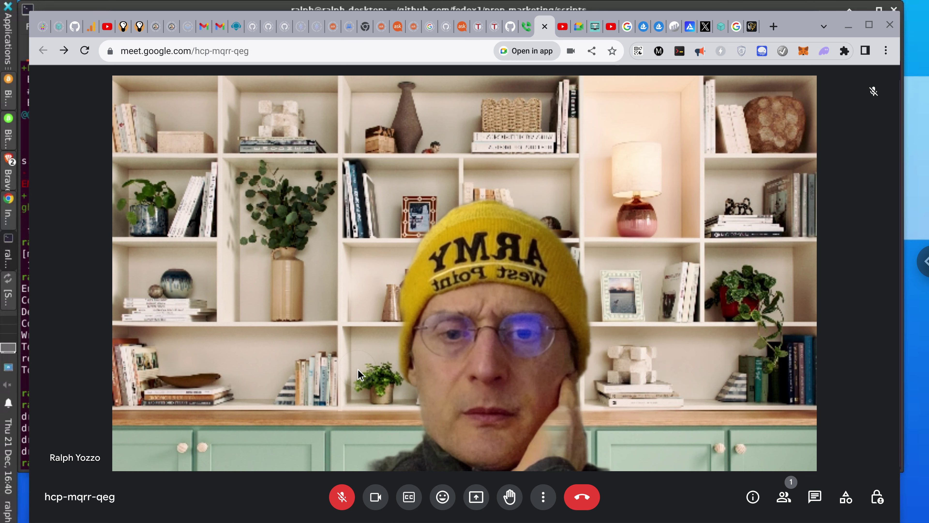
click(544, 498)
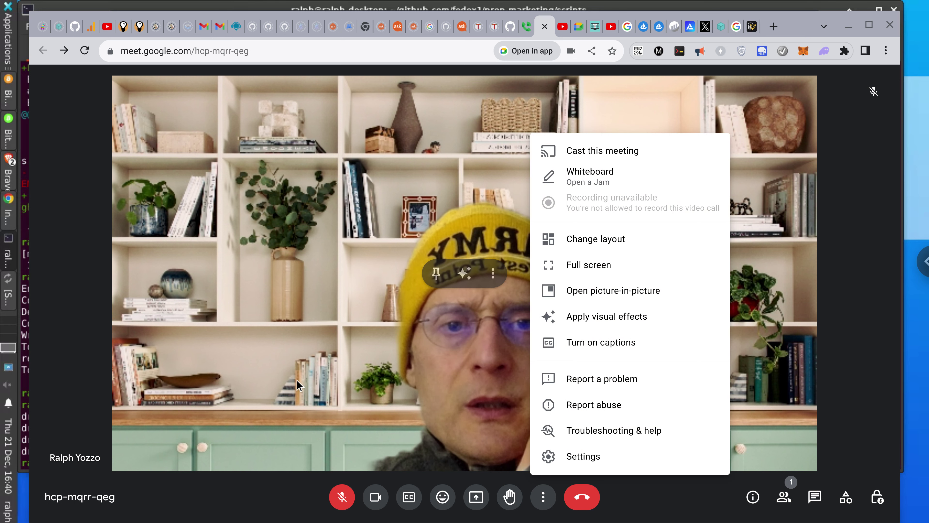
click(297, 380)
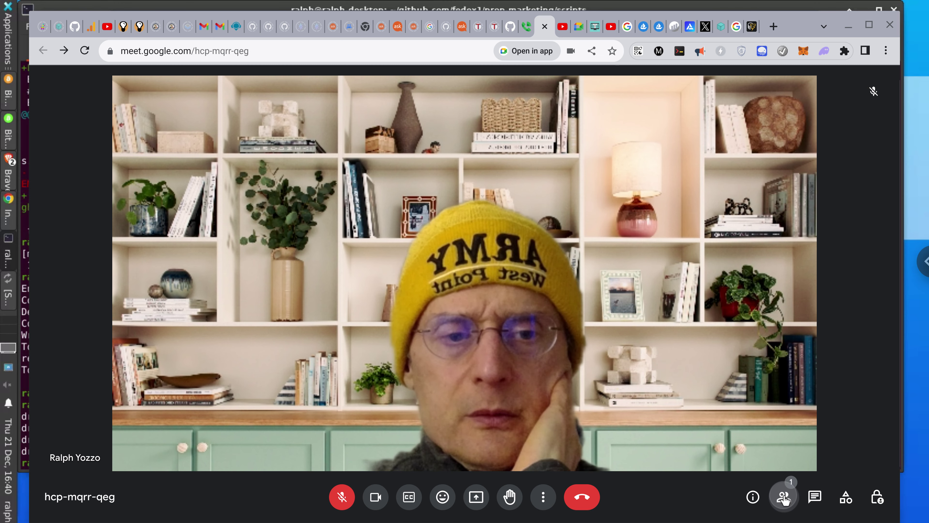
Email the contact an invitation to join the Google Meet call from the People panel.
click(783, 498)
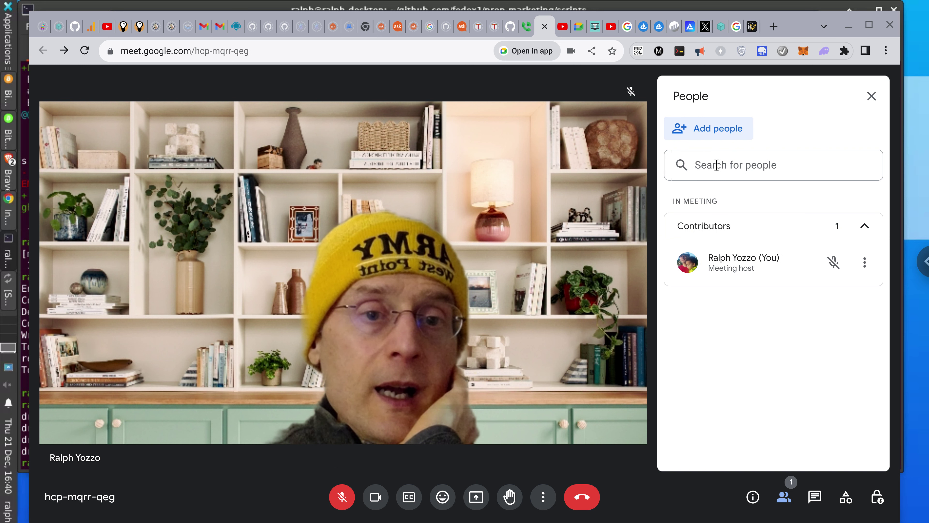
click(717, 165)
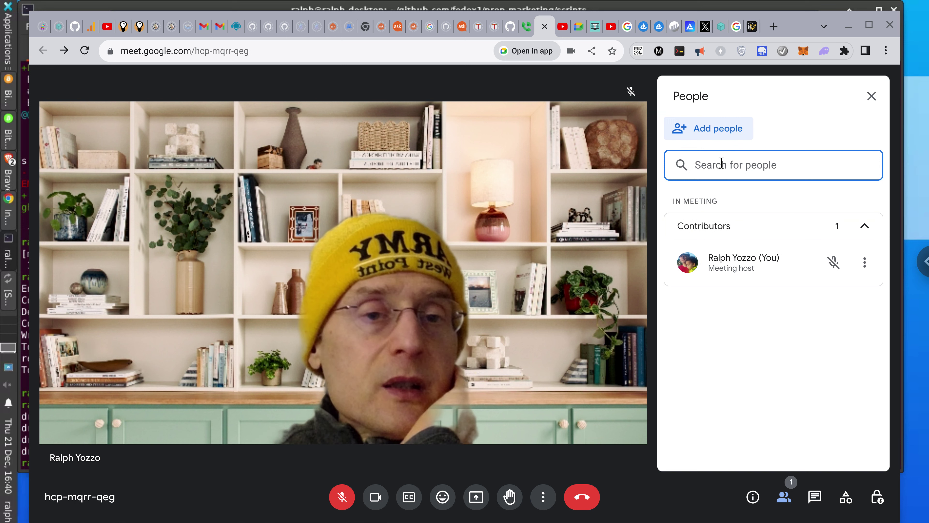
click(721, 165)
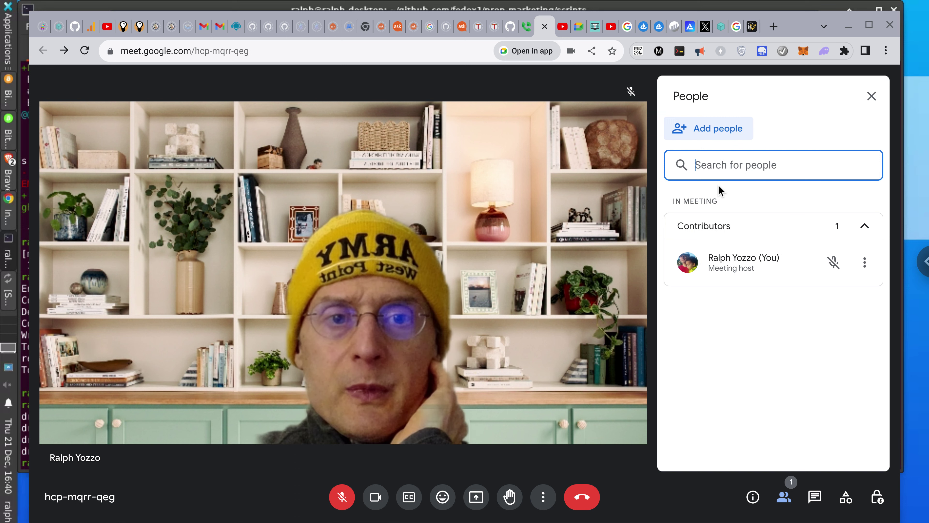
click(865, 263)
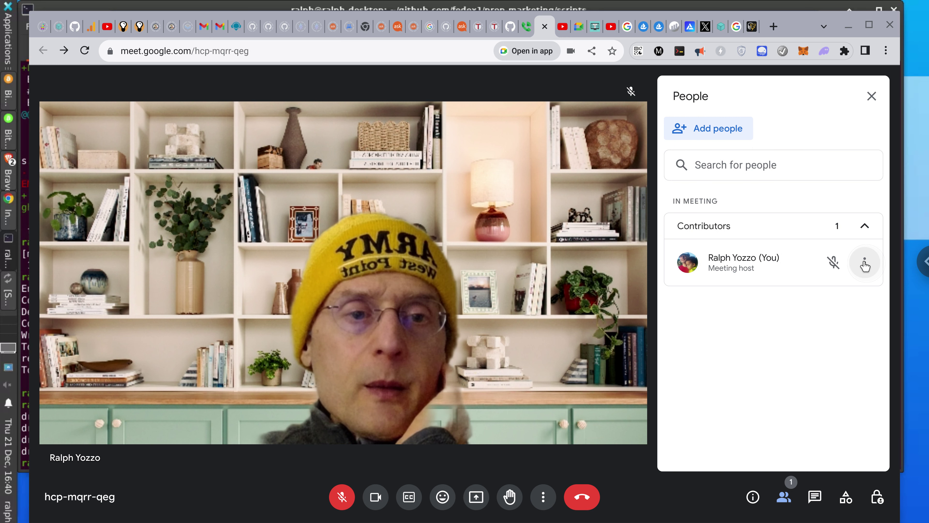
click(750, 165)
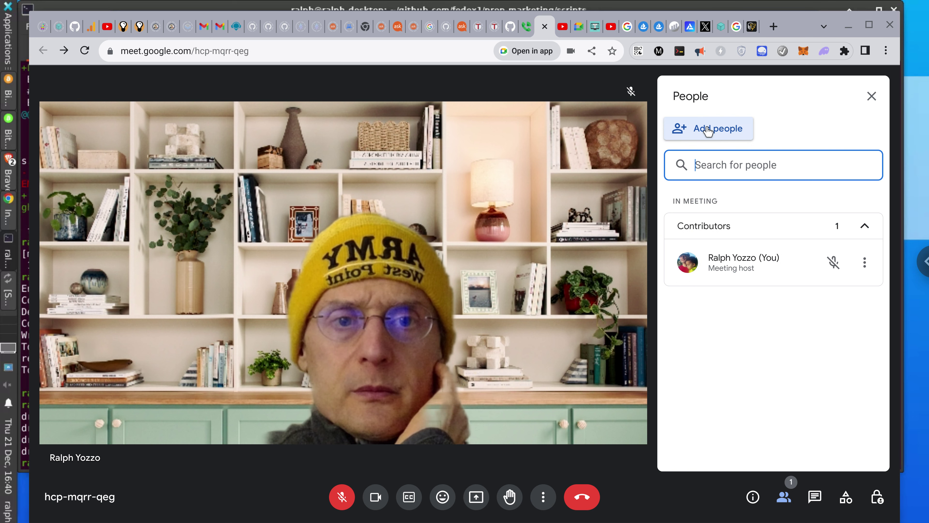
click(709, 130)
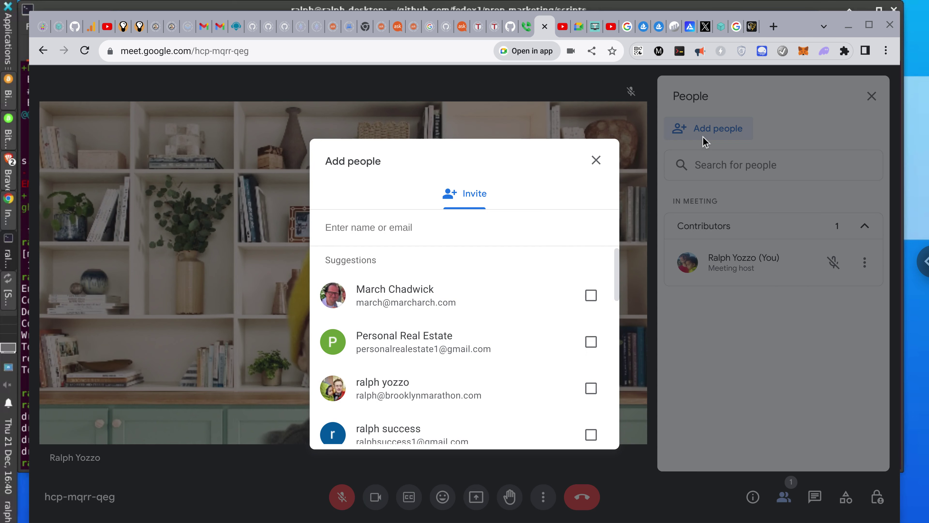
click(577, 289)
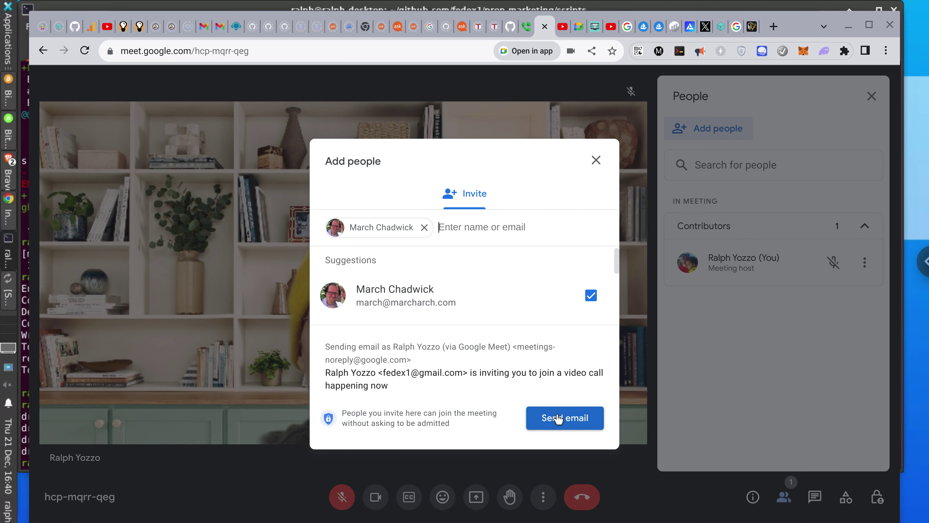
click(558, 418)
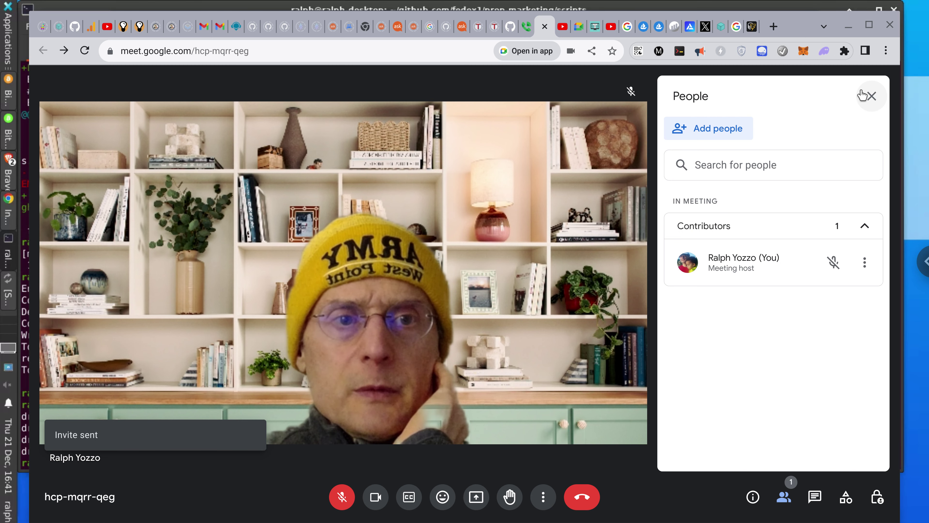
click(870, 96)
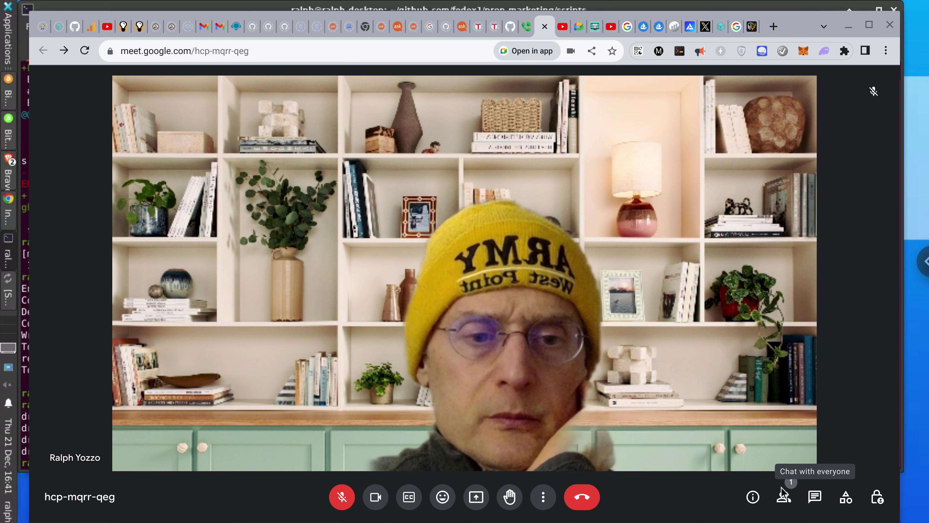
Copy the meeting's joining info from Meeting details.
click(754, 497)
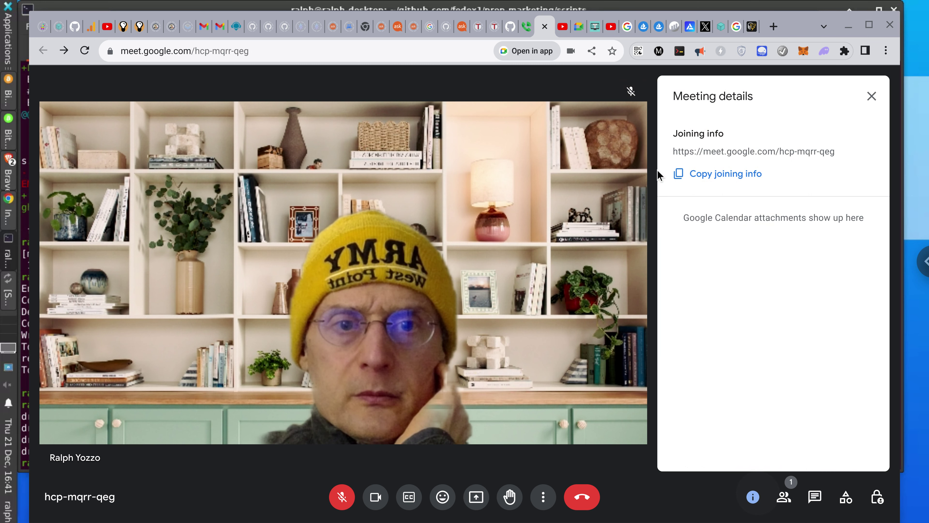
click(735, 171)
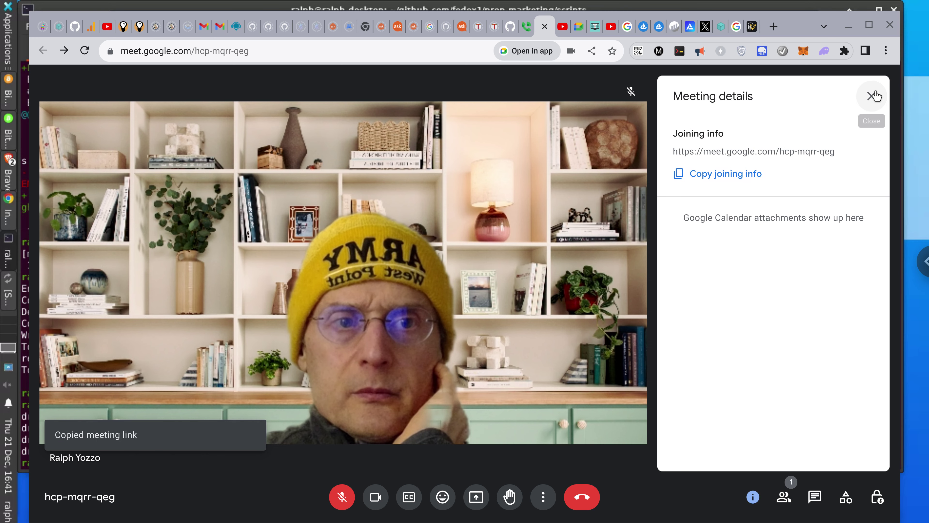
click(874, 96)
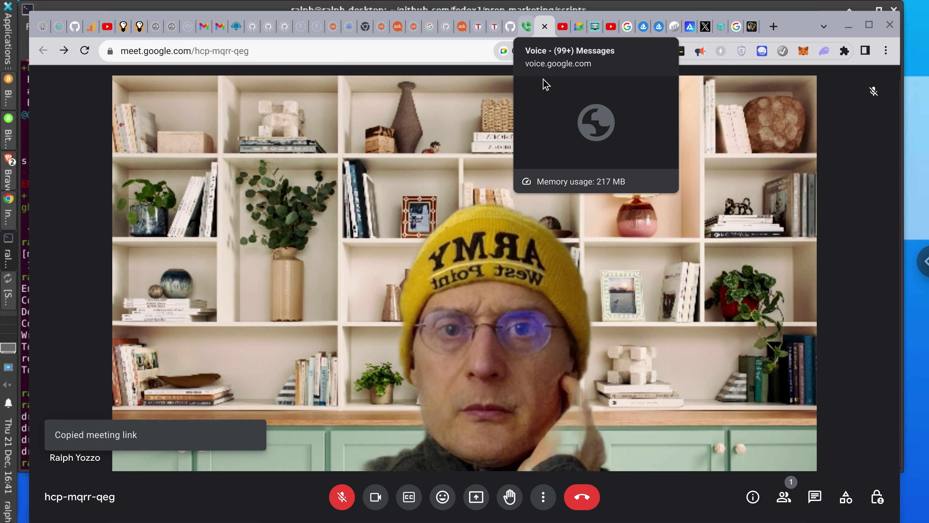
click(527, 26)
key(ctrl+v)
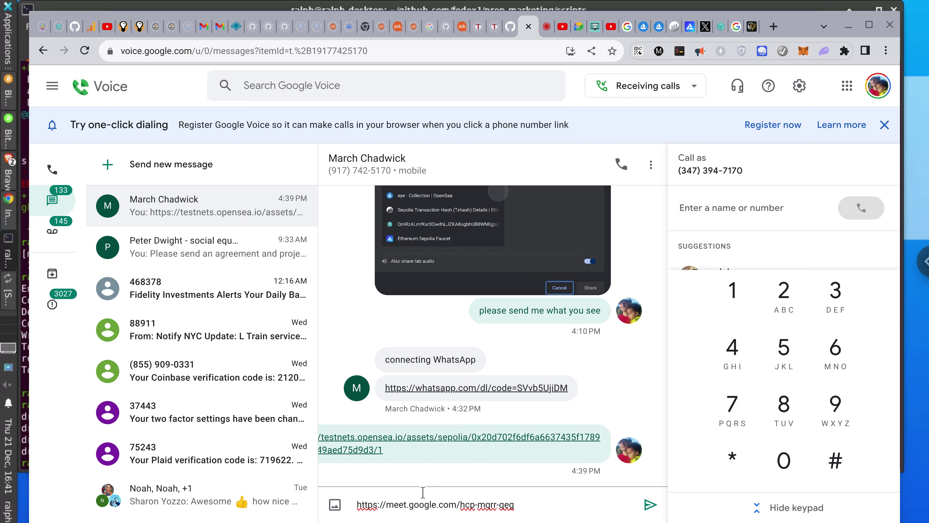
key(Return)
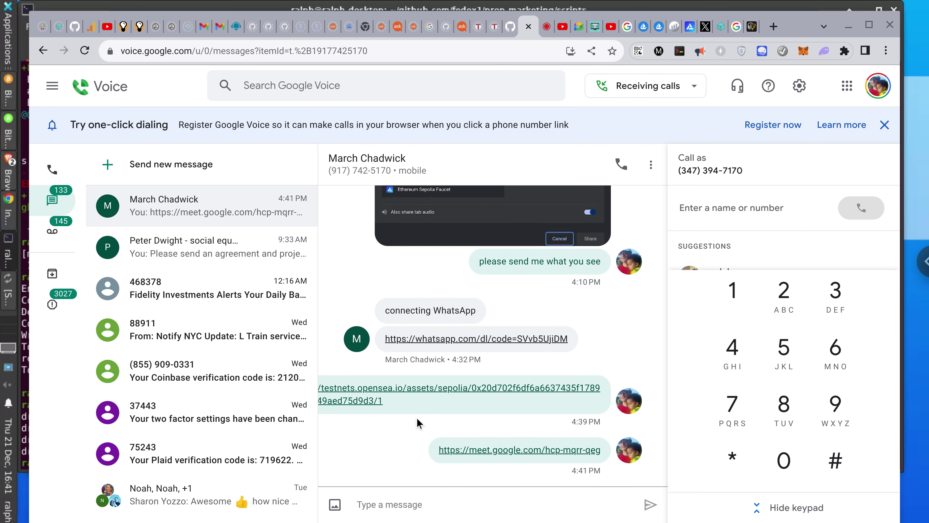
Close the extra Chrome tabs to the right of the Google Voice tab.
mouse_move(388, 443)
right_click(549, 31)
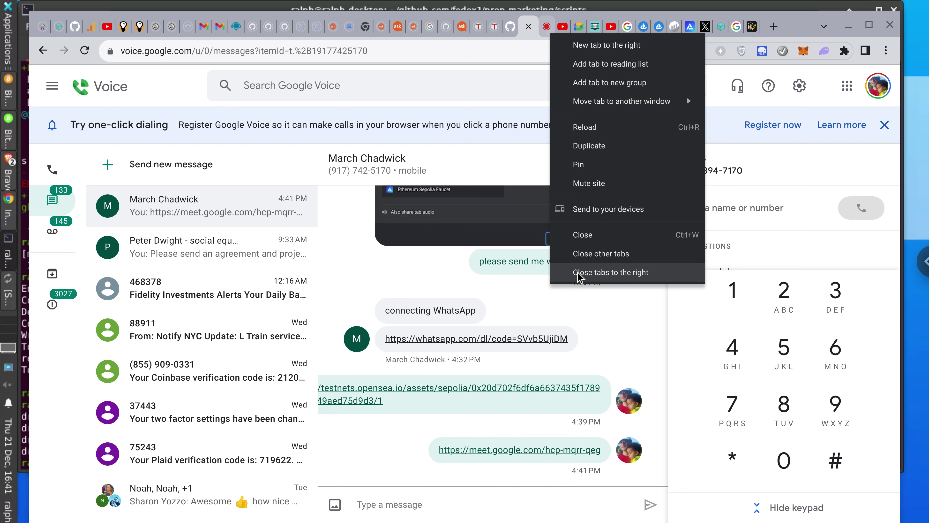
key(Escape)
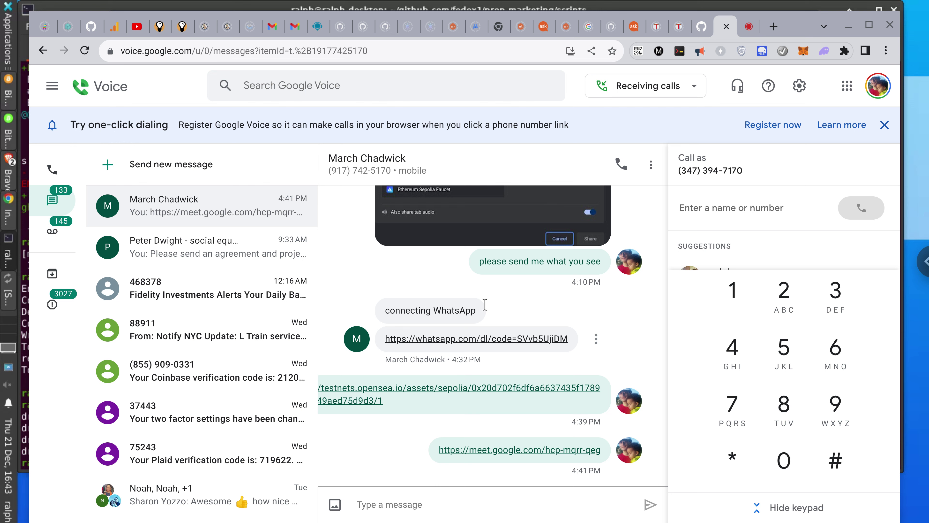
Search Google in a new tab for 'import metamask via password'.
click(774, 26)
text(import )
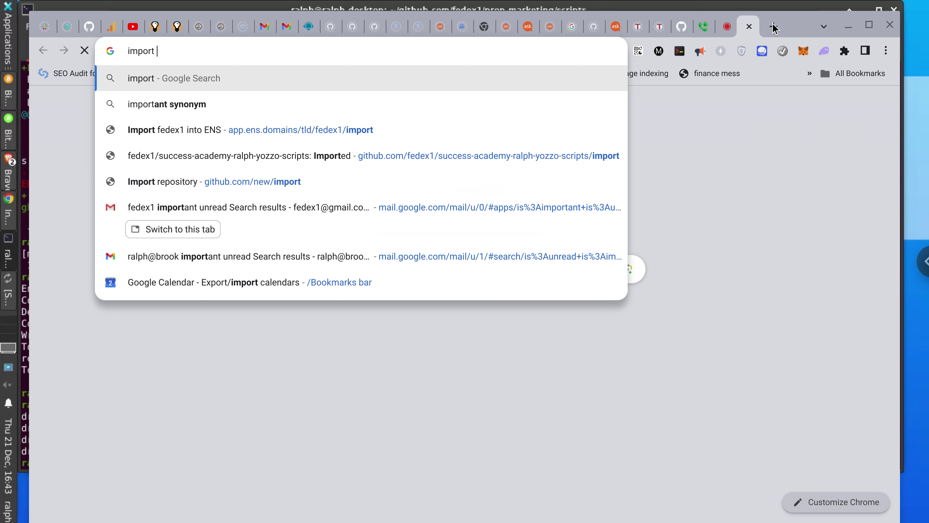
text(meta)
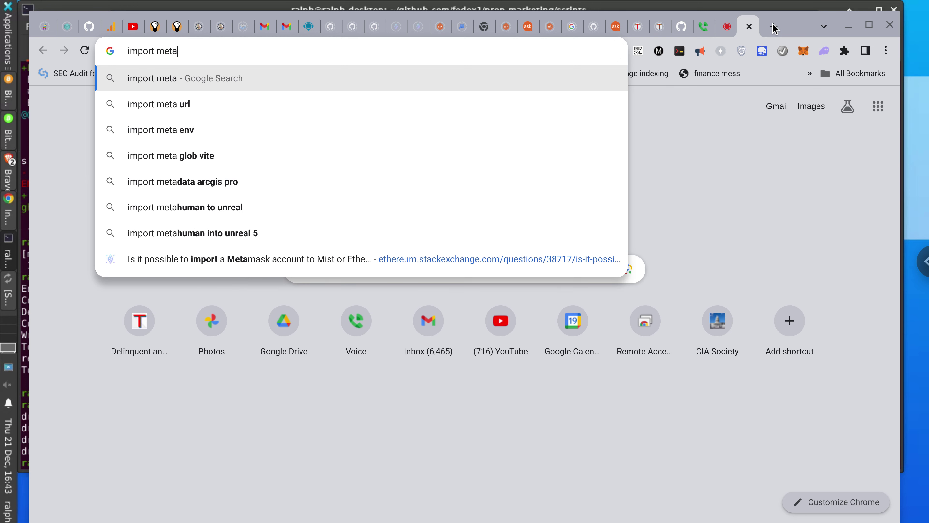
text(mark)
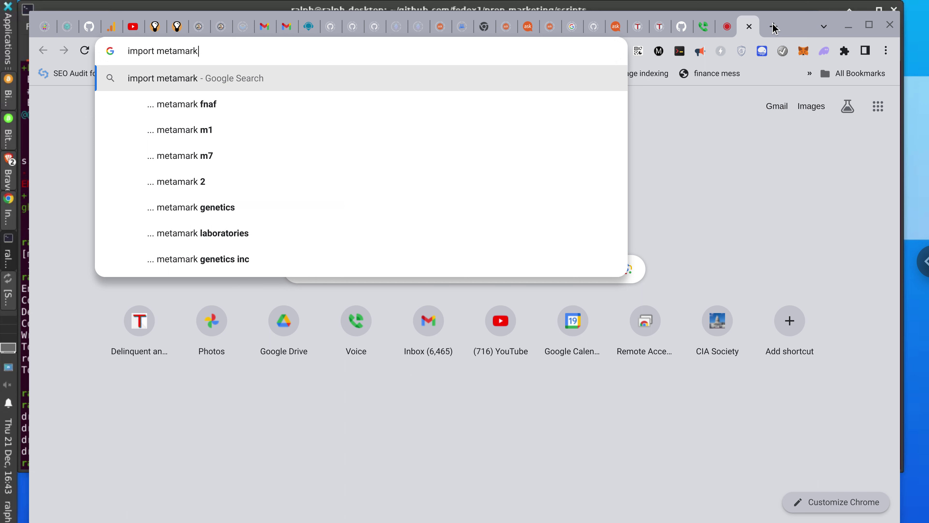
key(BackSpace)
key(BackSpace)
text(sk)
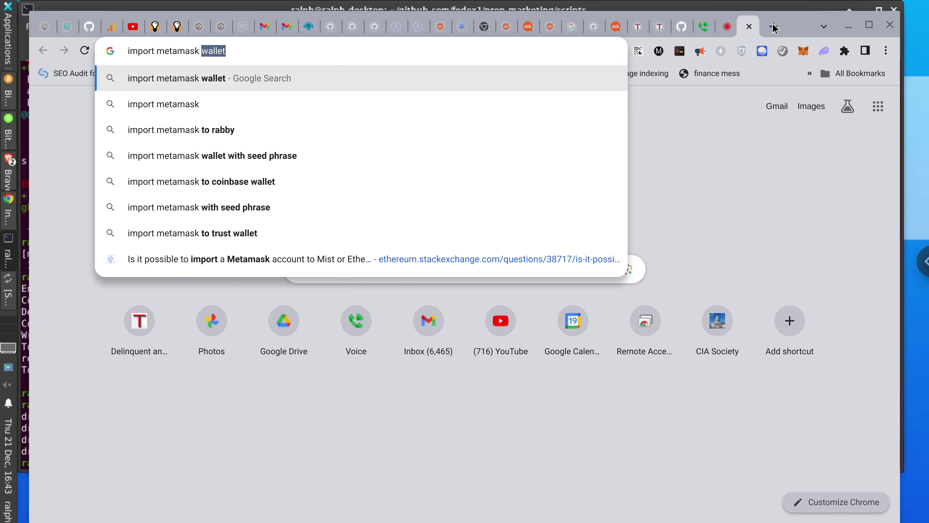
text(via password)
key(Return)
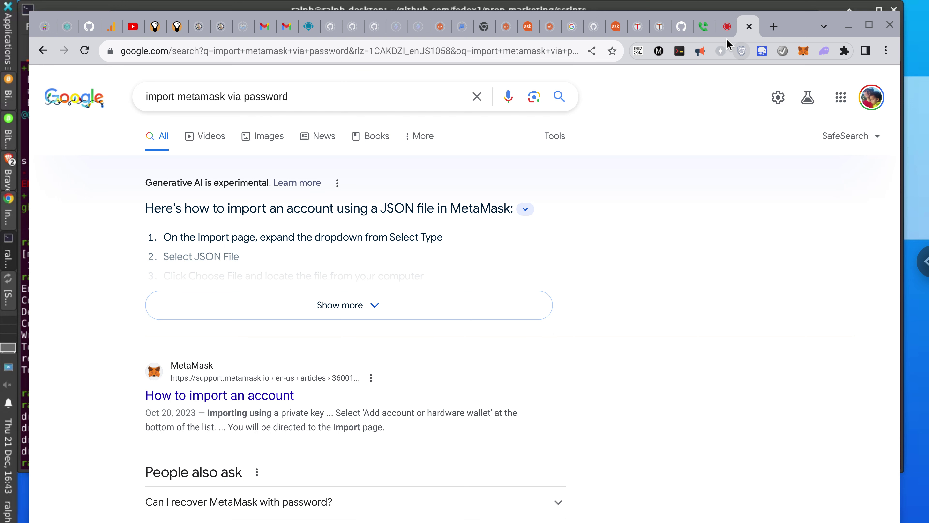
Leave the Google Meet call and rate it five stars.
click(727, 27)
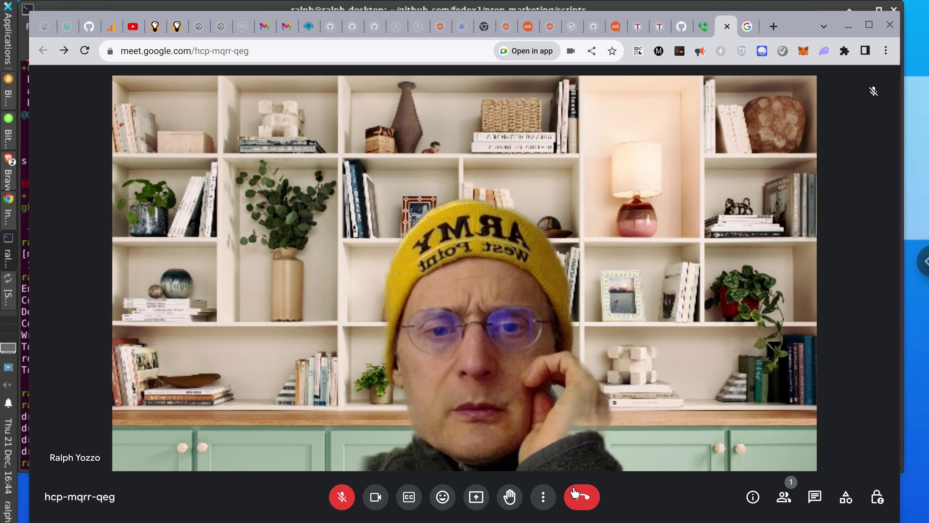
click(581, 498)
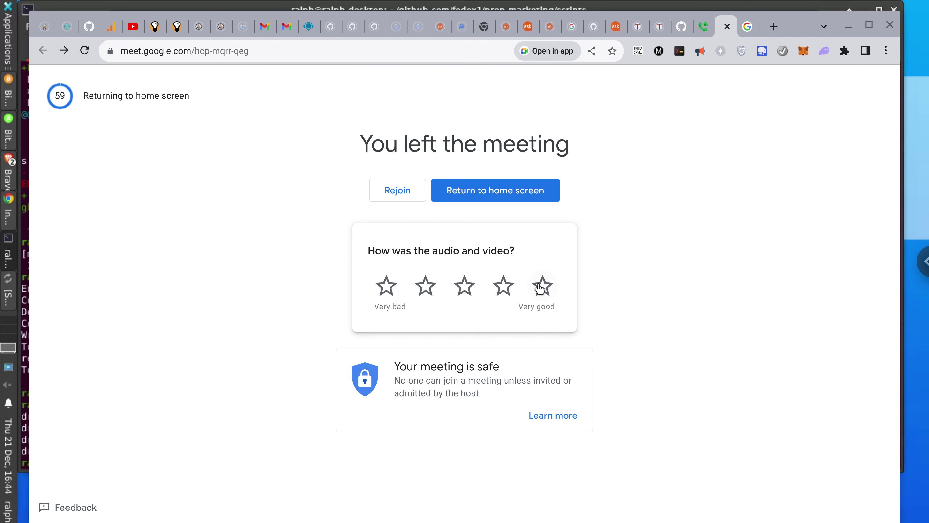
click(540, 288)
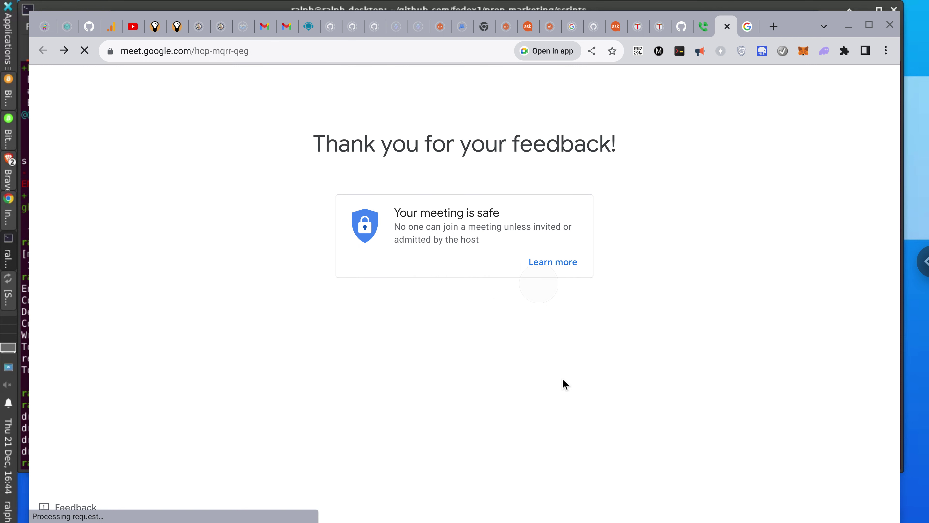